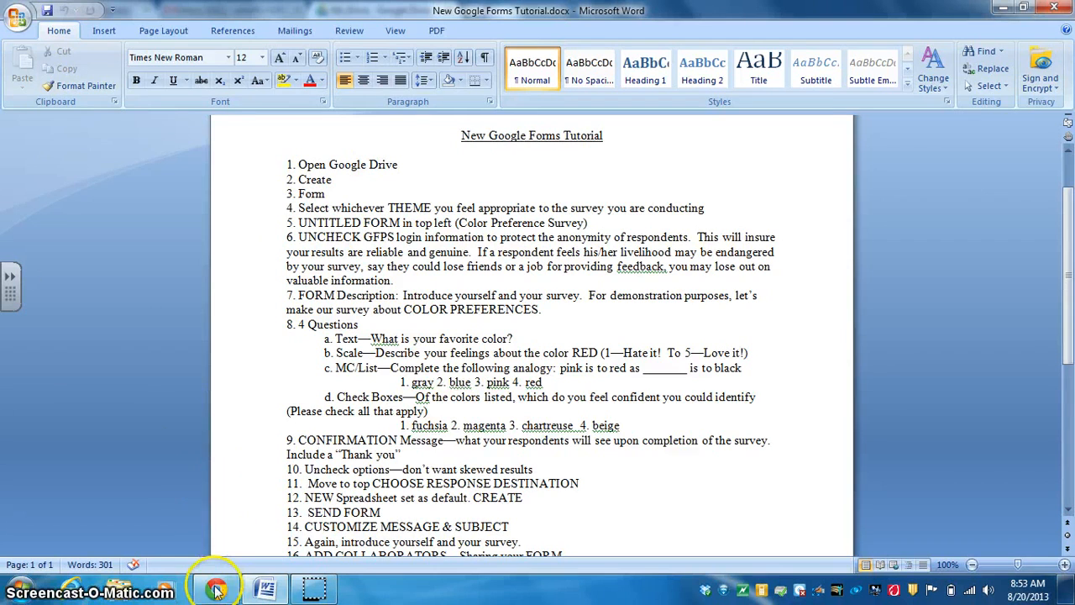
Step: Switch to Google Drive in Chrome, consulting the Word tutorial outline, and create a new form
click(216, 588)
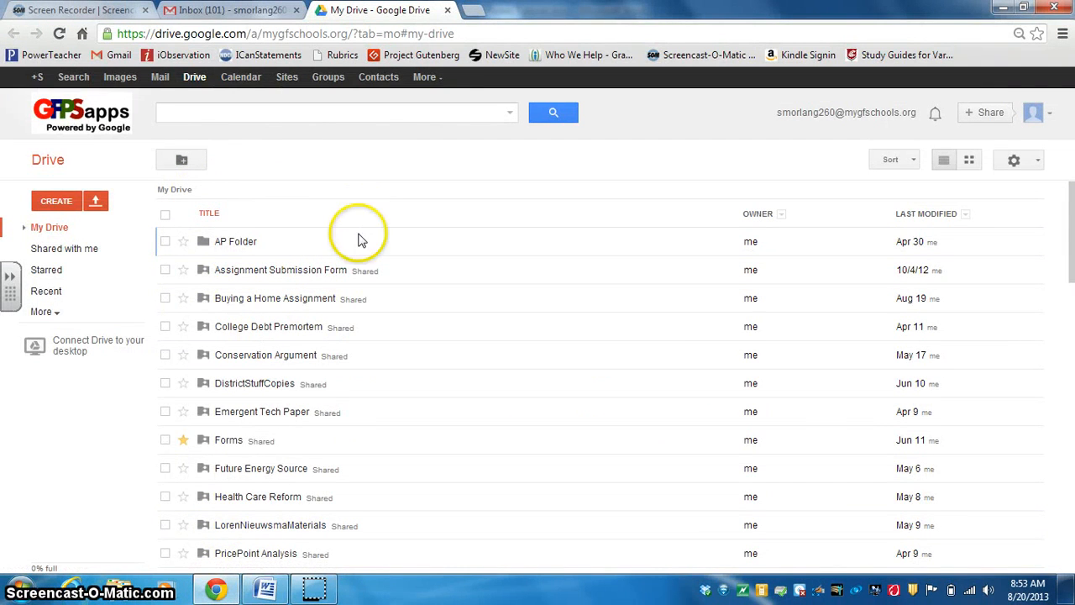
click(267, 589)
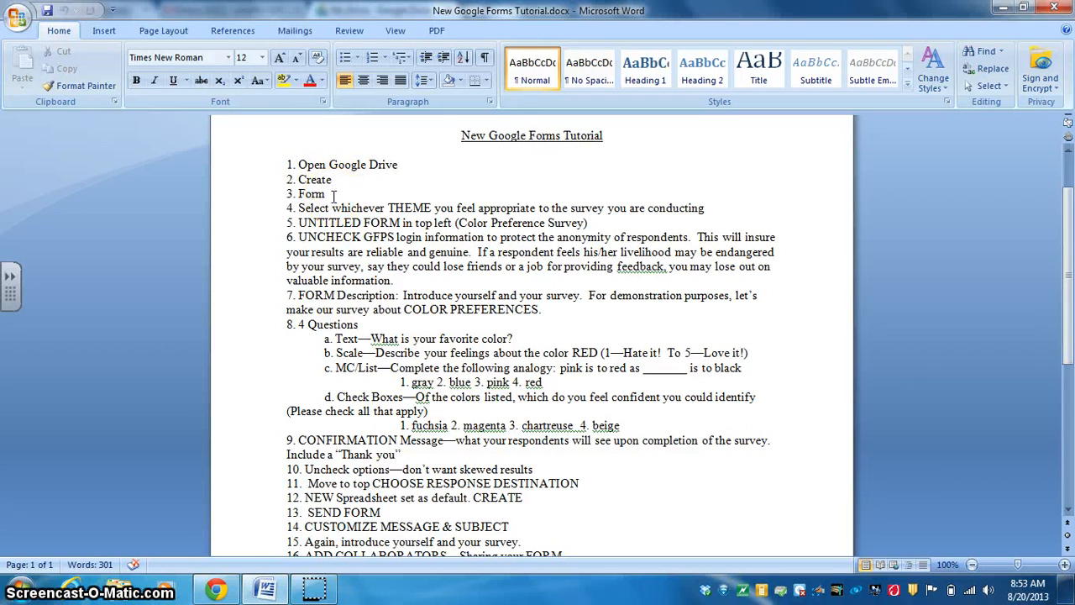
click(223, 592)
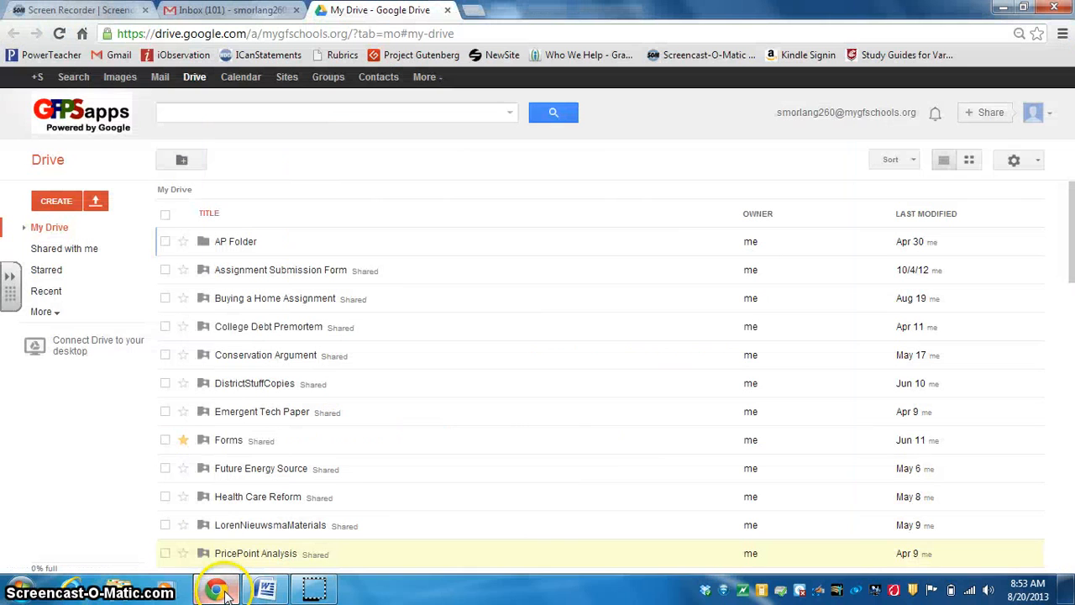
click(59, 202)
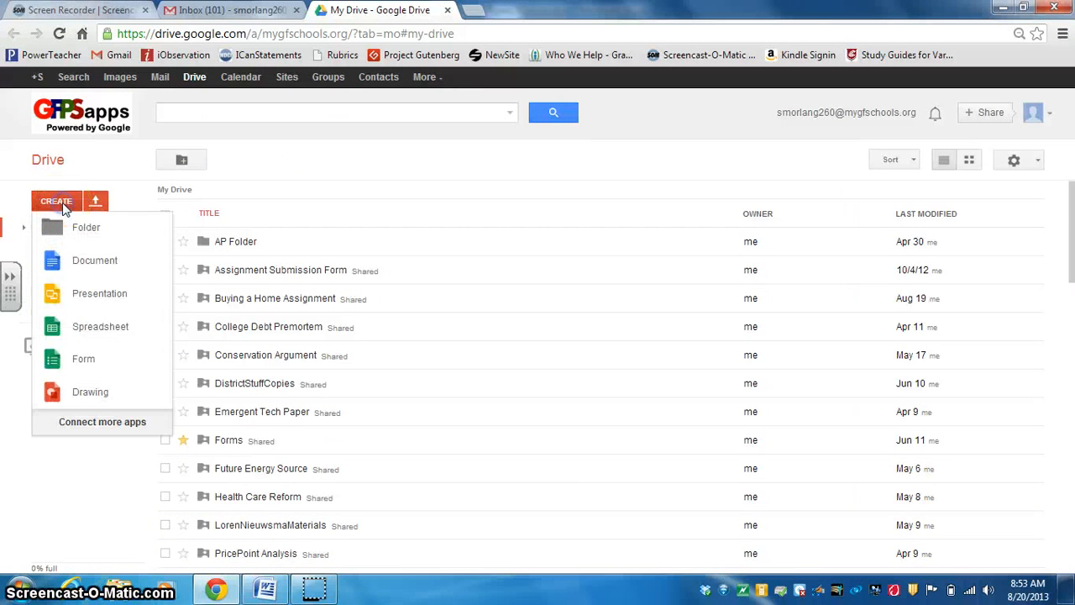
click(75, 358)
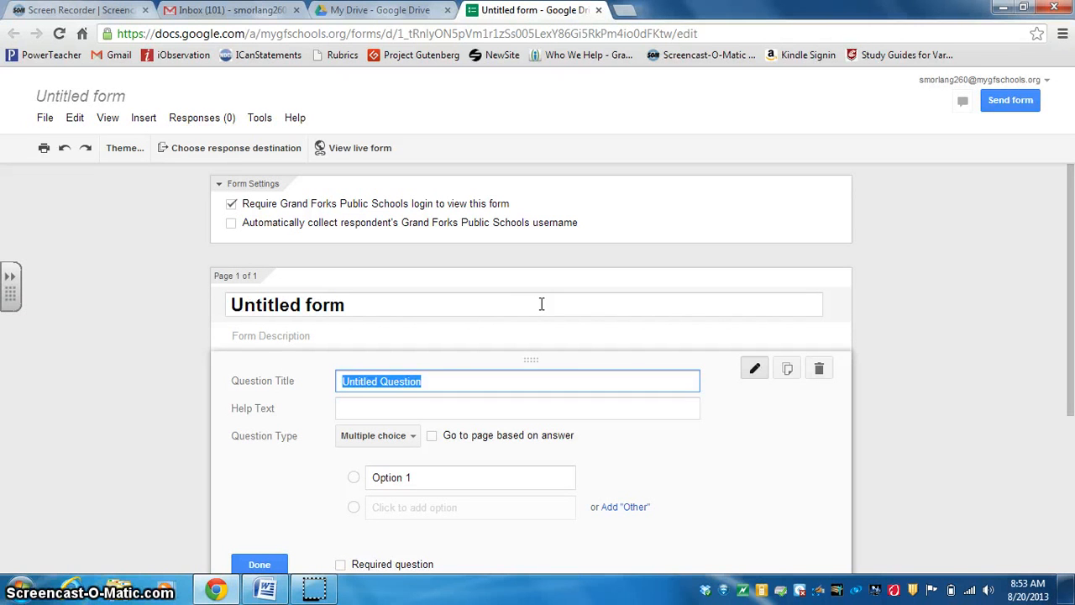
Step: Take the title "Color Preference Survey" from the Word tutorial document and rename the untitled form with it
click(216, 591)
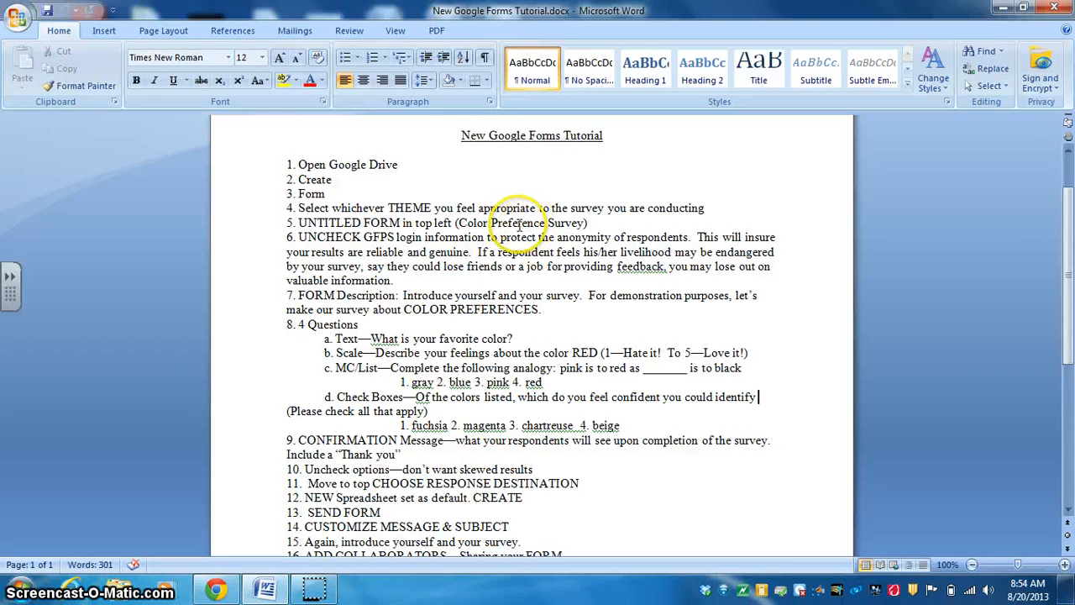
click(461, 222)
drag(508, 223, 583, 223)
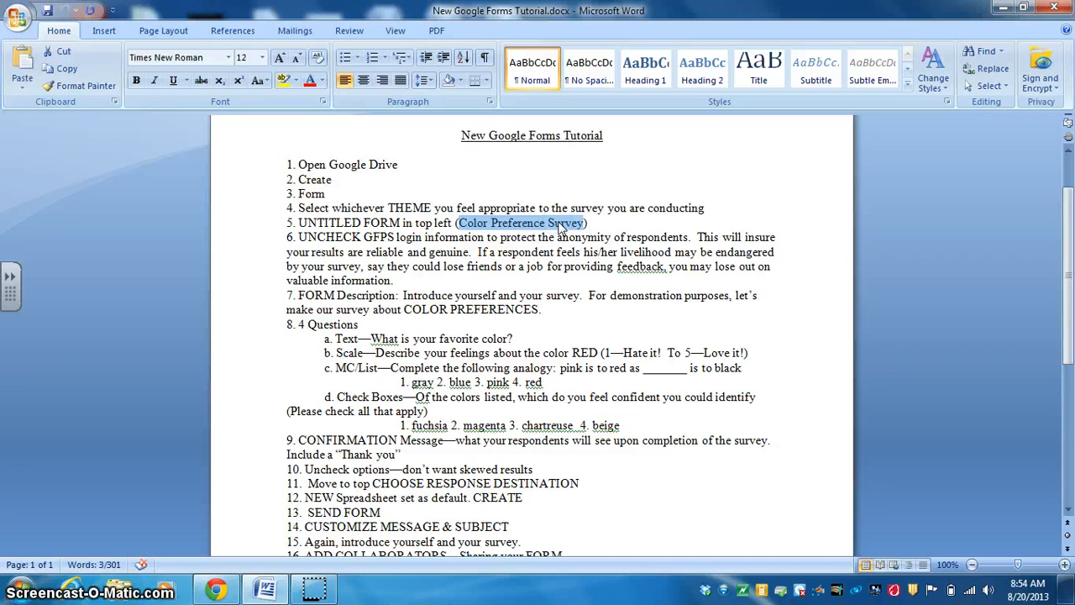
click(217, 588)
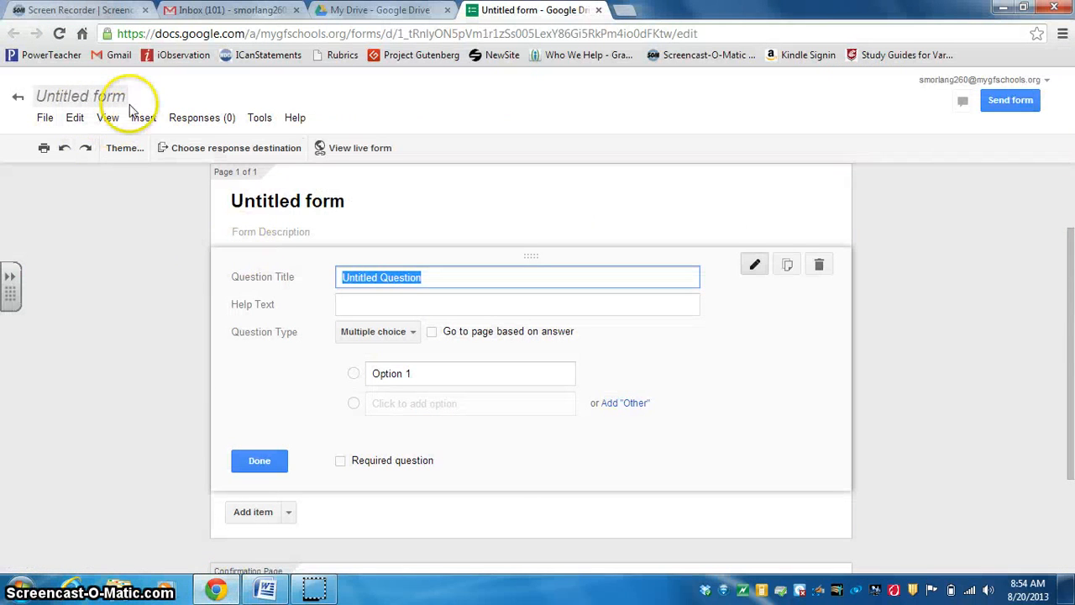
click(86, 96)
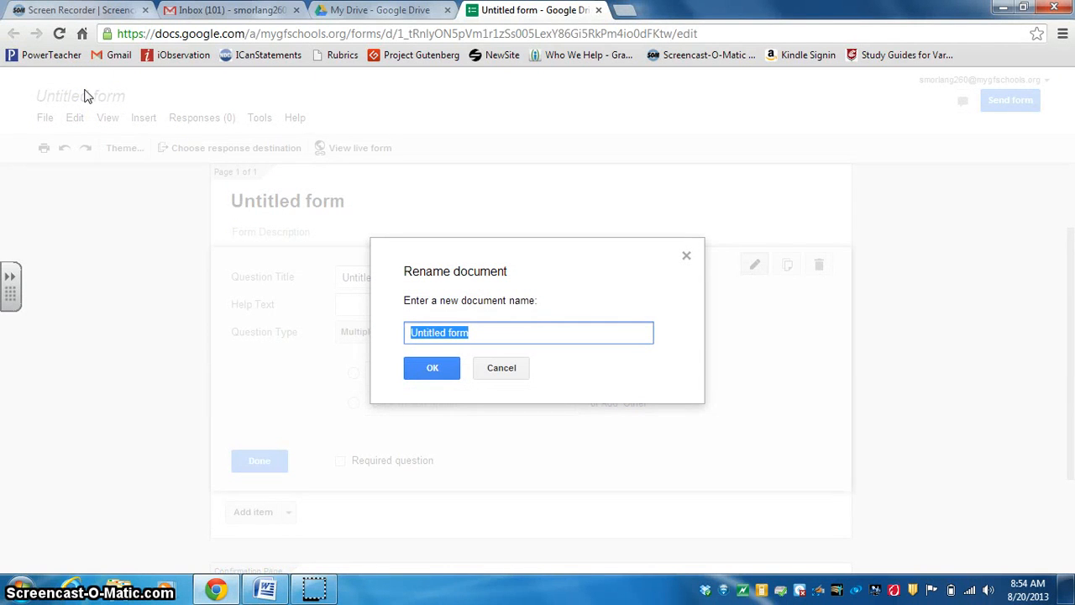
text(Color Preference Survey)
click(438, 368)
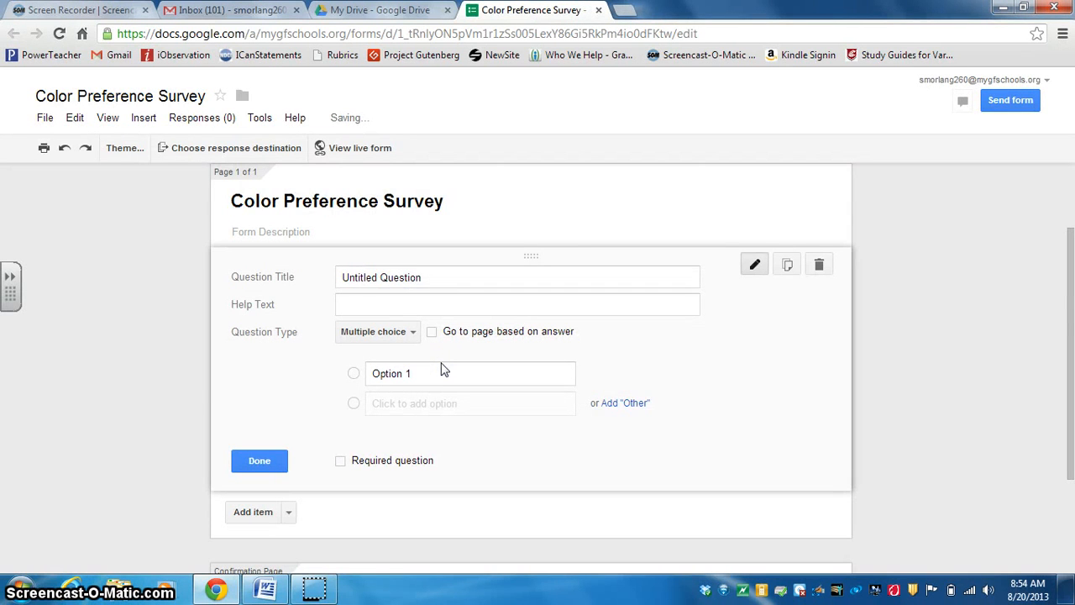
click(413, 197)
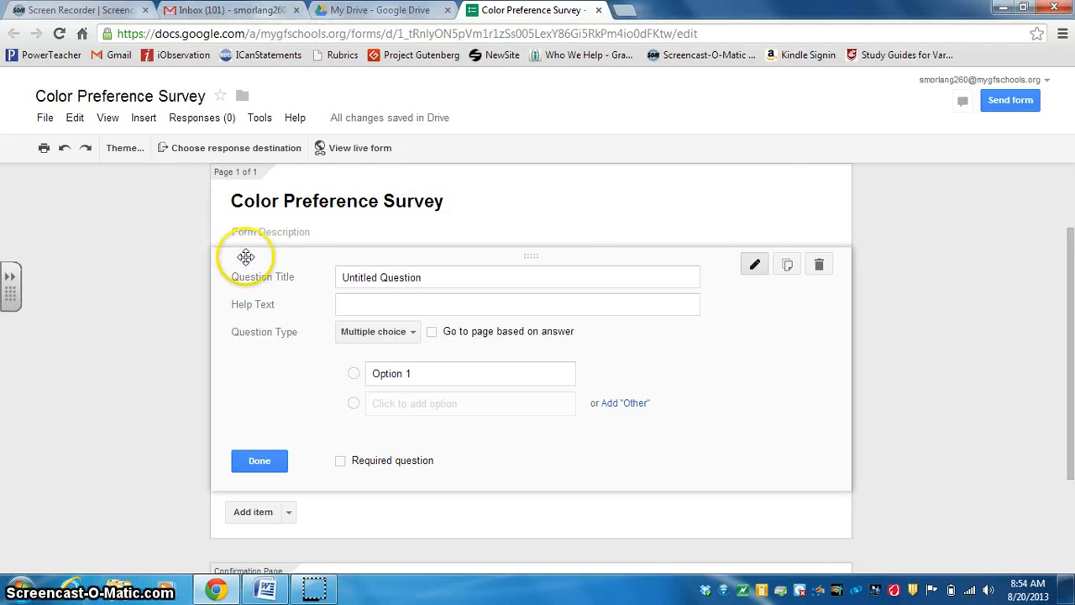
Step: Check the Word outline, then turn off the form's requirement for a Grand Forks Public Schools login and accept access from outside the domain
click(267, 591)
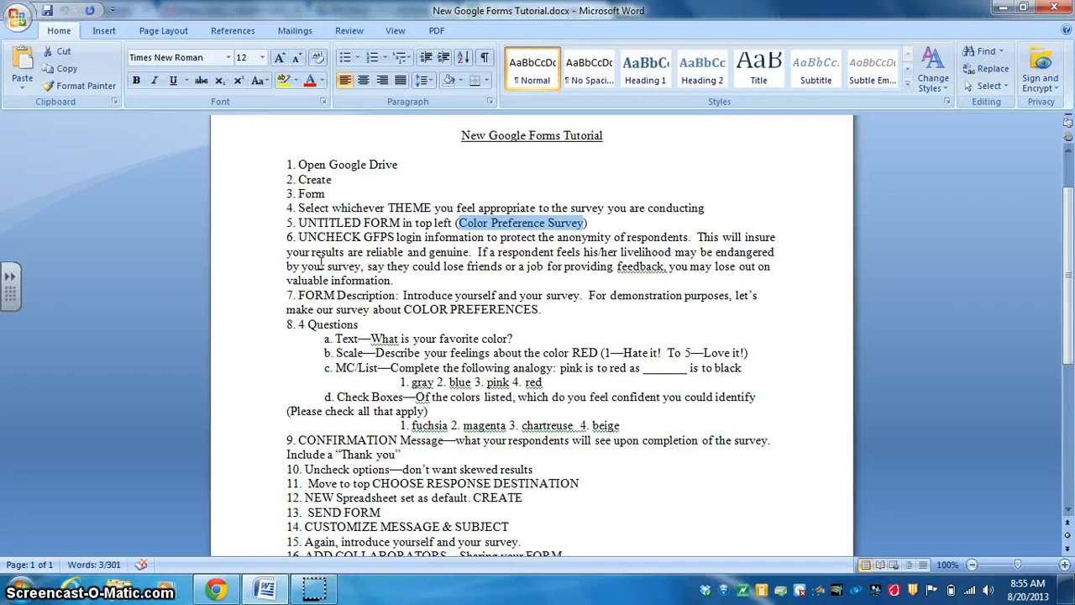
click(215, 590)
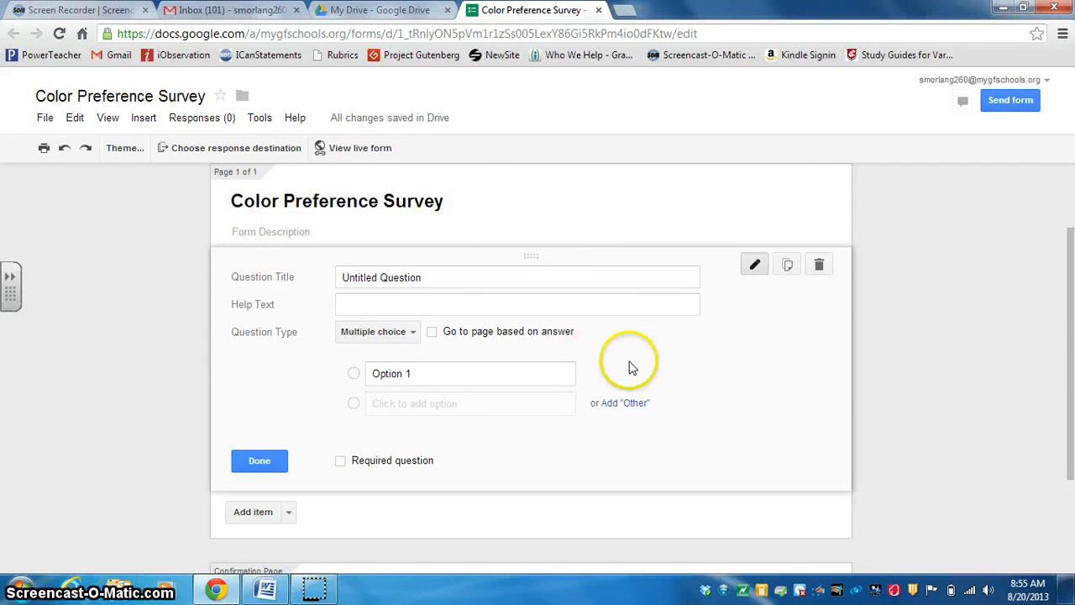
scroll(1072, 300, down, 2)
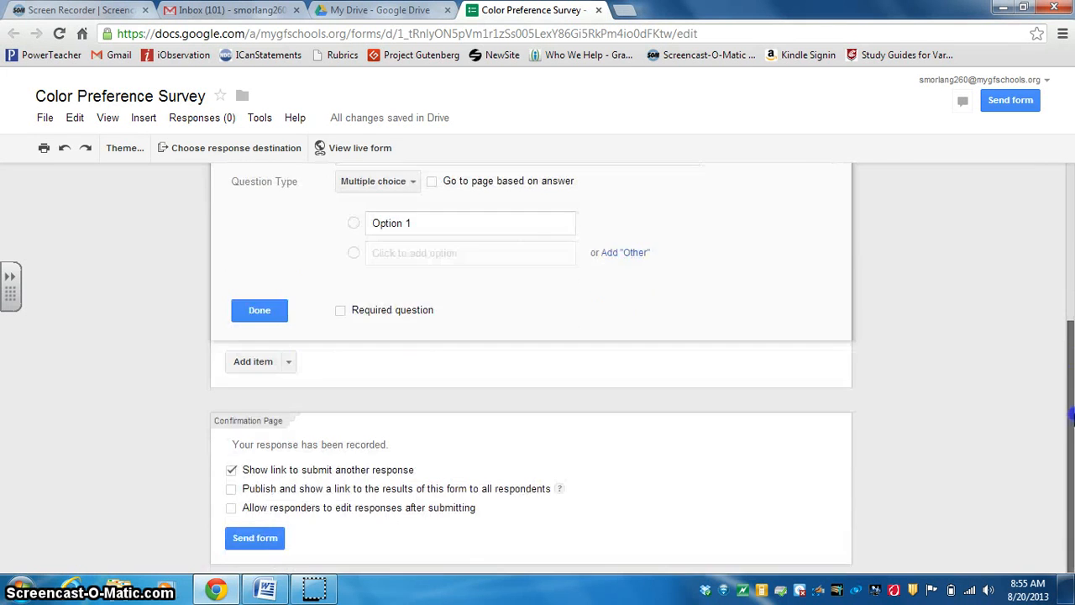
scroll(1072, 294, up, 1)
scroll(1072, 286, up, 2)
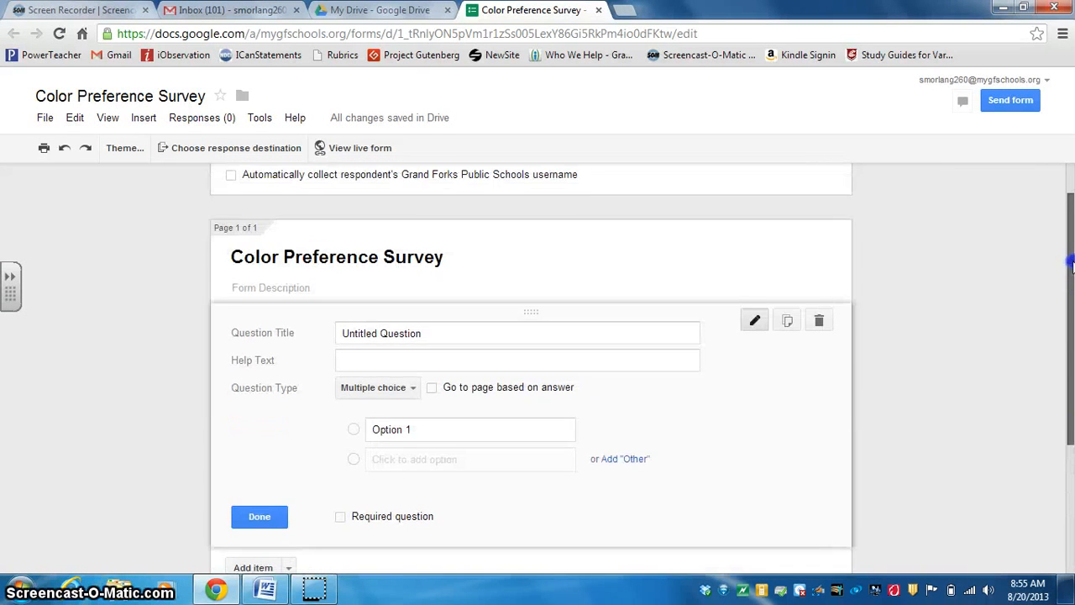
drag(1071, 233, 1070, 229)
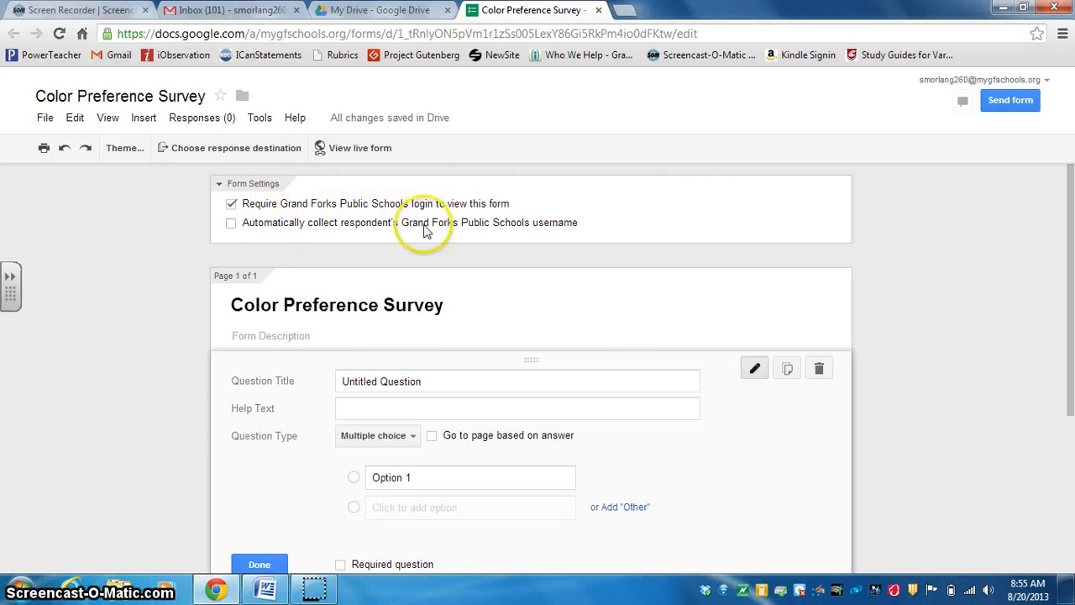
click(231, 204)
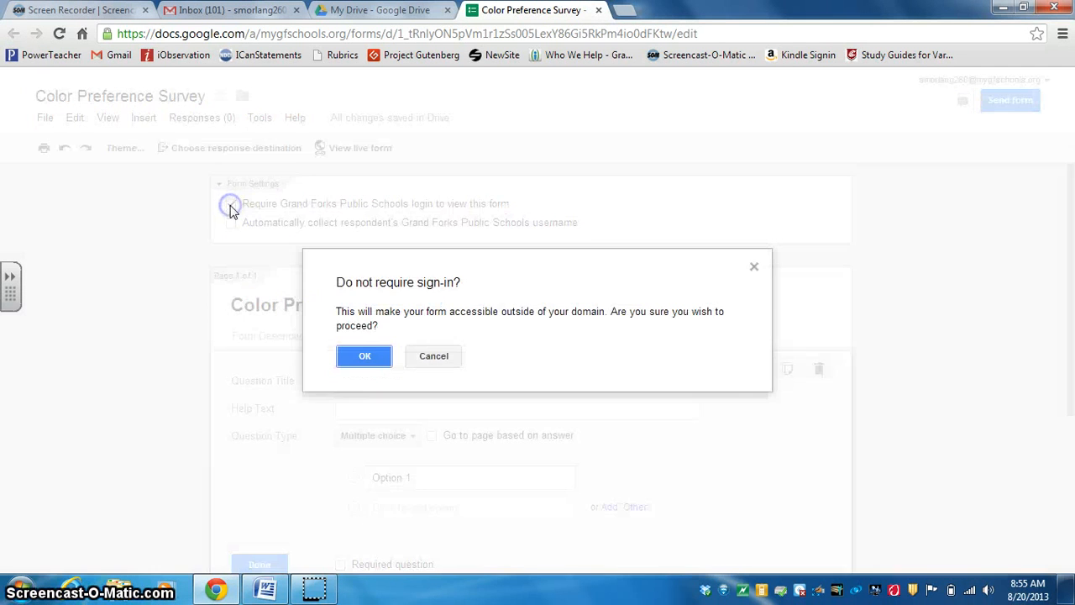
click(367, 356)
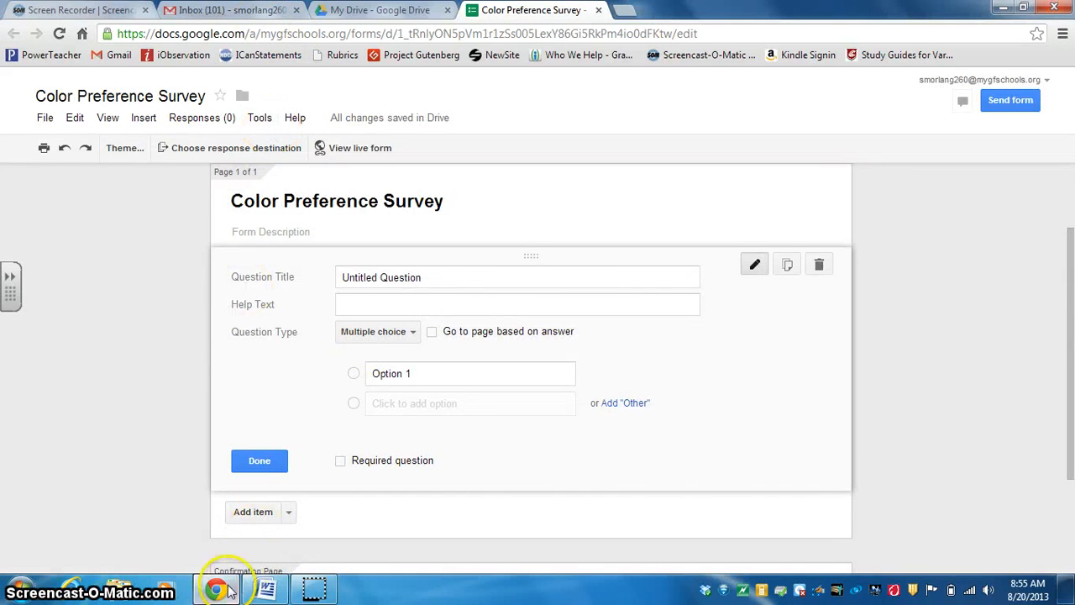
Step: Consult the Word outline and enter the form description "Hello. I'm conducting a survey on color preferences for school."
click(262, 592)
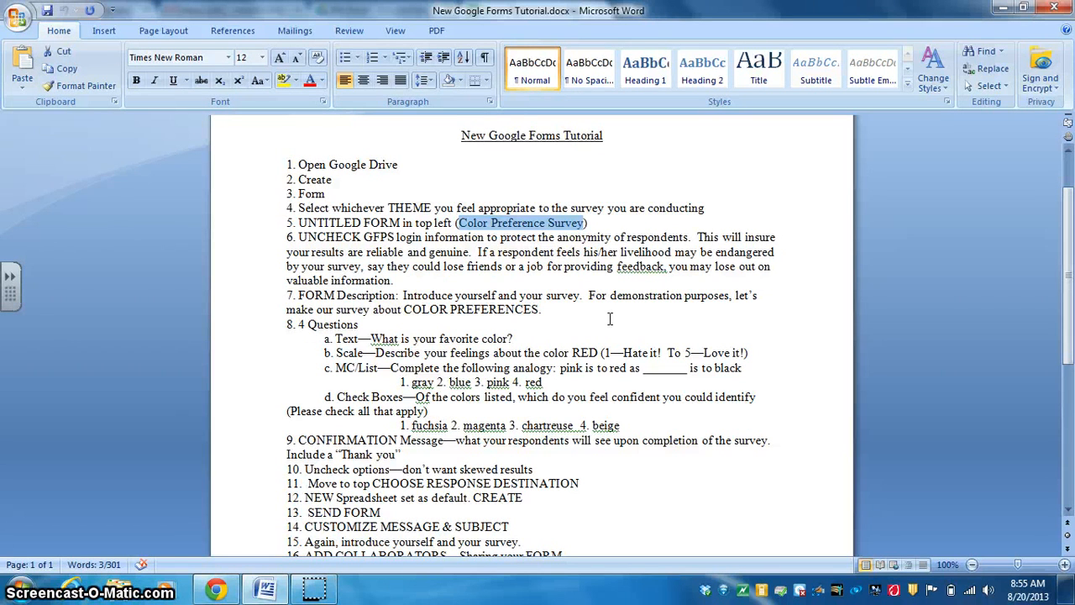
click(217, 592)
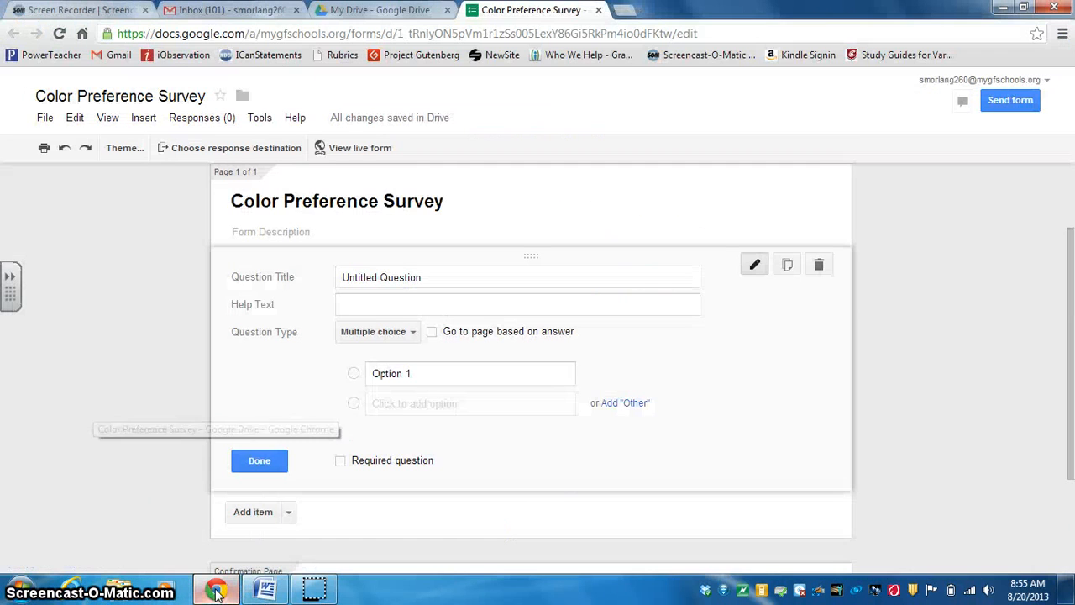
click(381, 230)
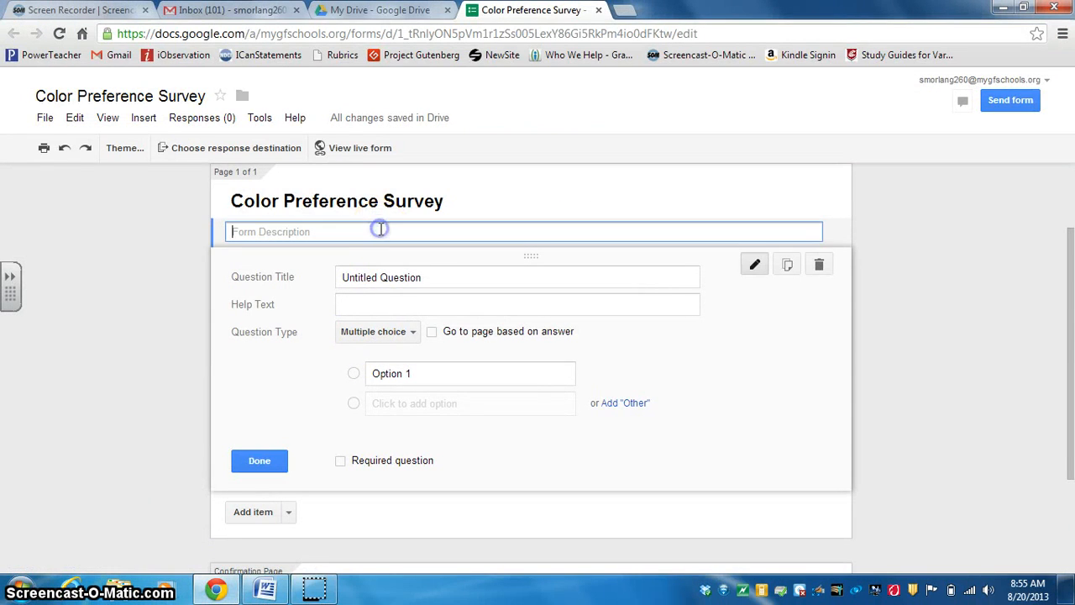
text(Hello.  I'm conducting a survey )
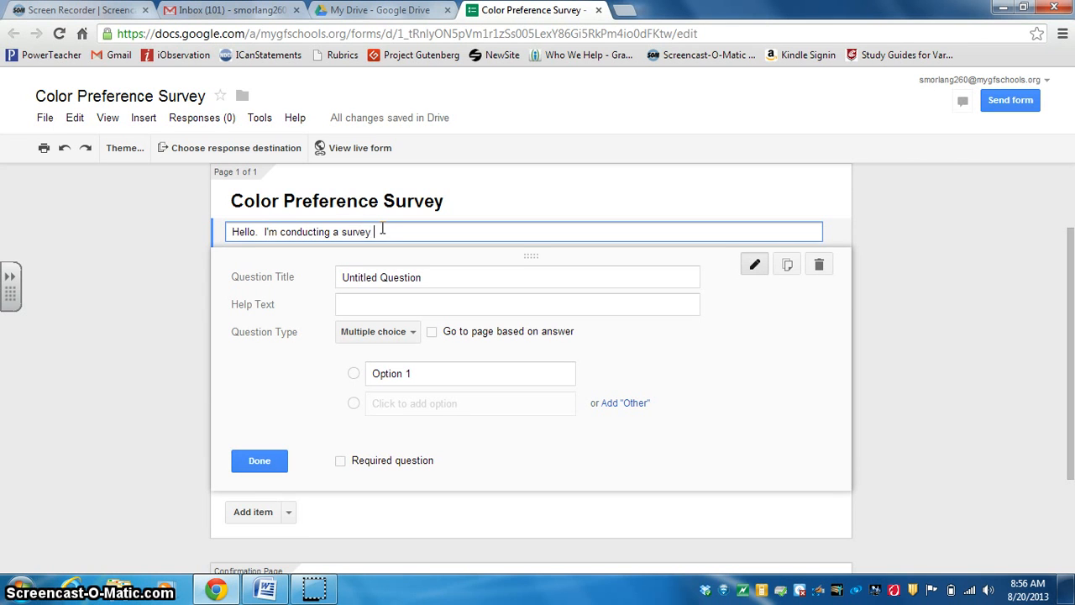
text(on color preferences for school)
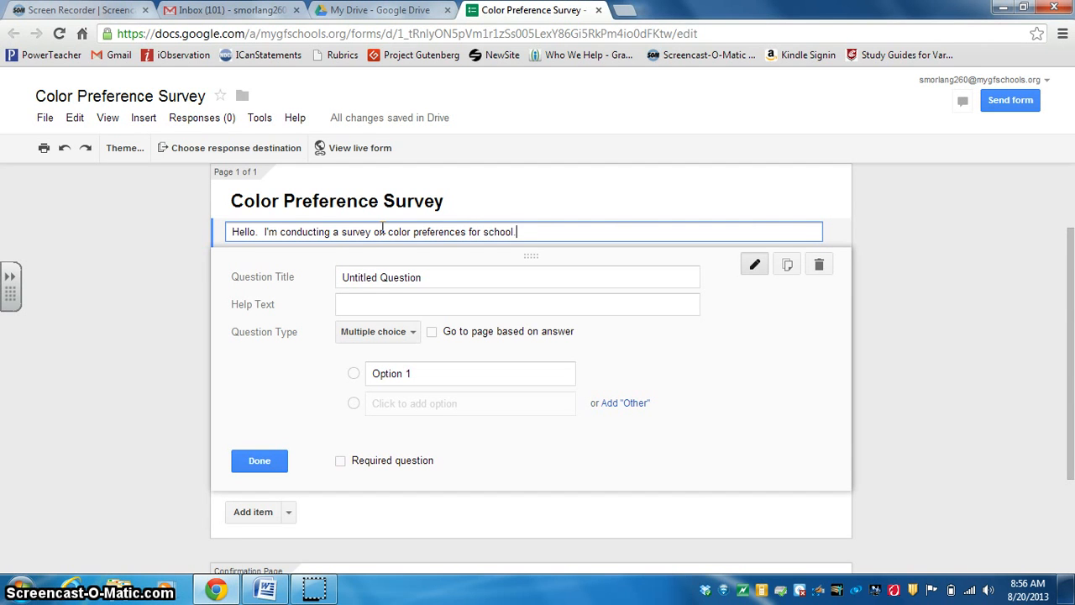
Step: Check the planned questions in the Word outline and set the form's first question type to Text
click(265, 588)
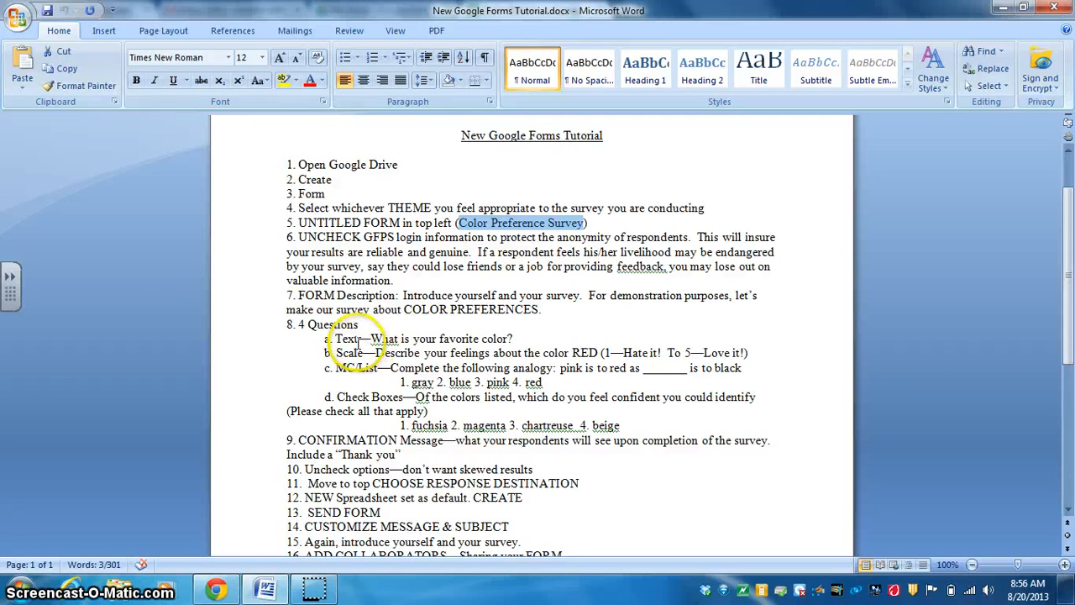
click(216, 589)
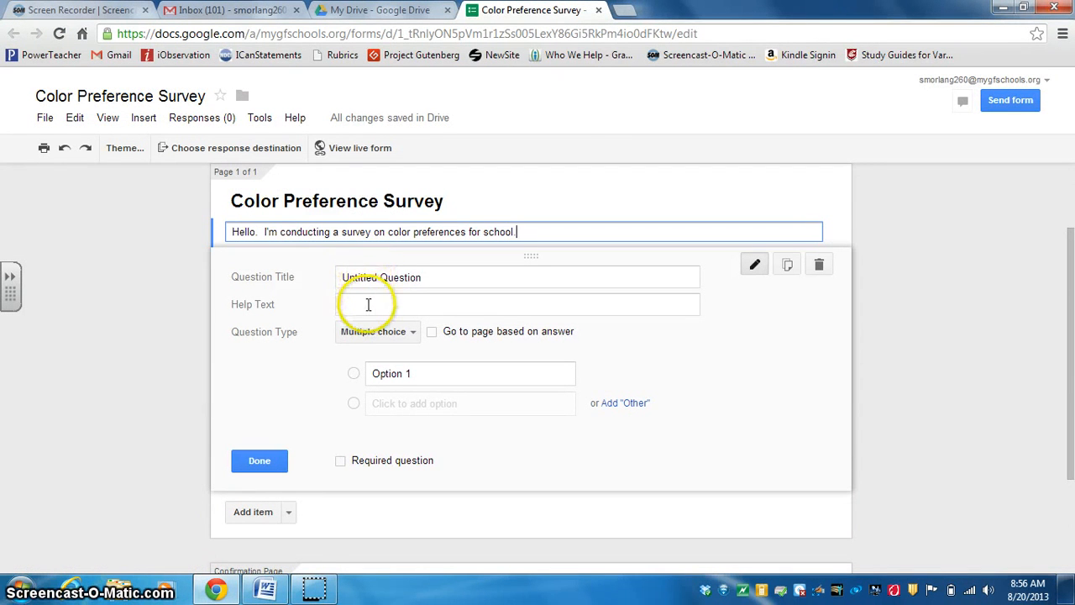
click(413, 333)
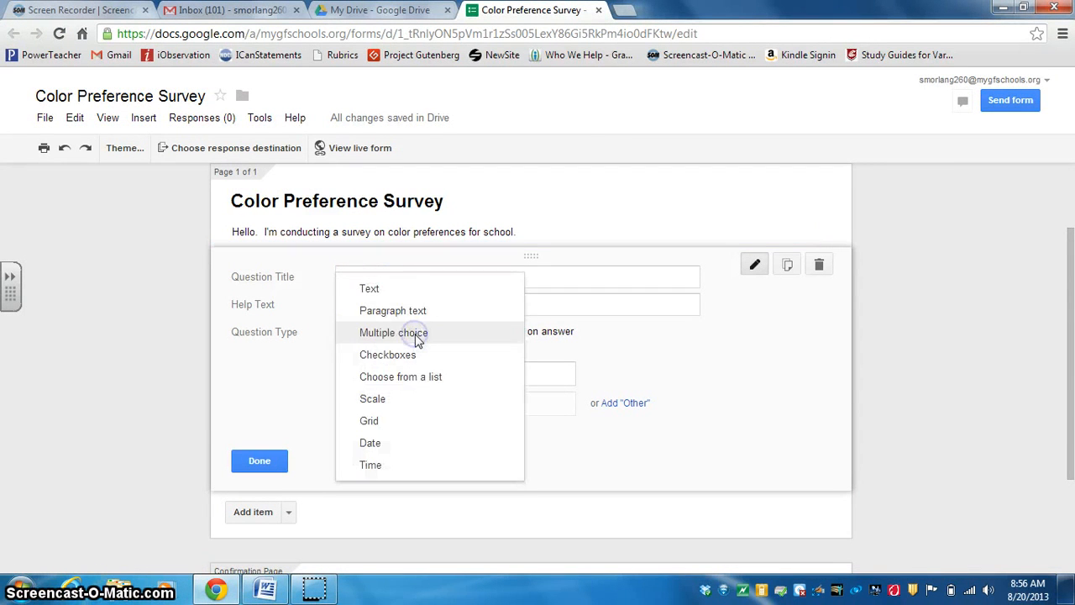
click(384, 293)
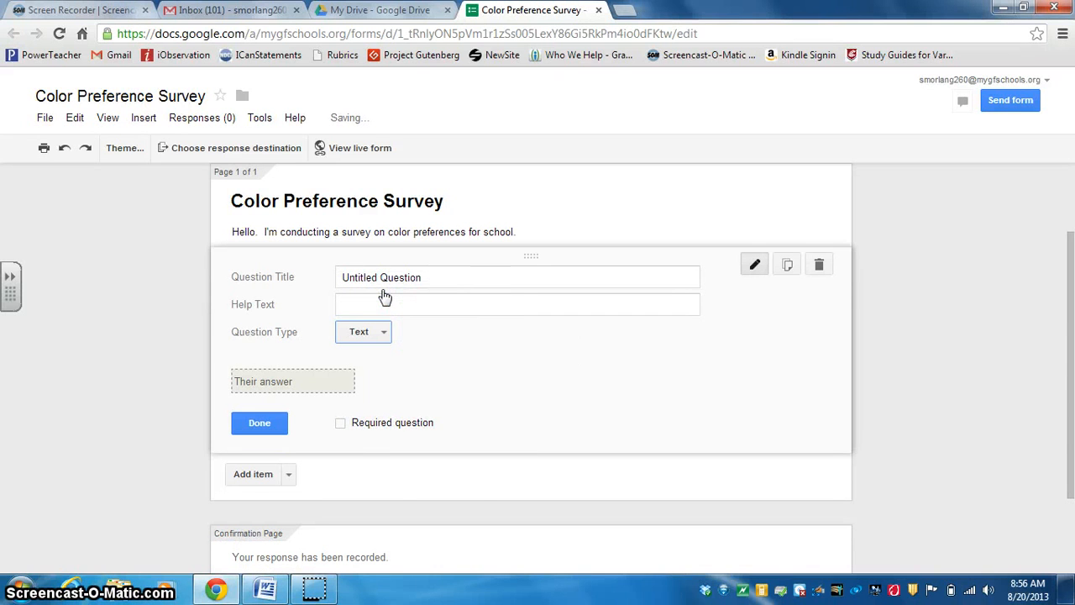
Step: Copy "What is your favorite color?" from the Word outline and make it the question title, removing the leftover placeholder text
click(268, 590)
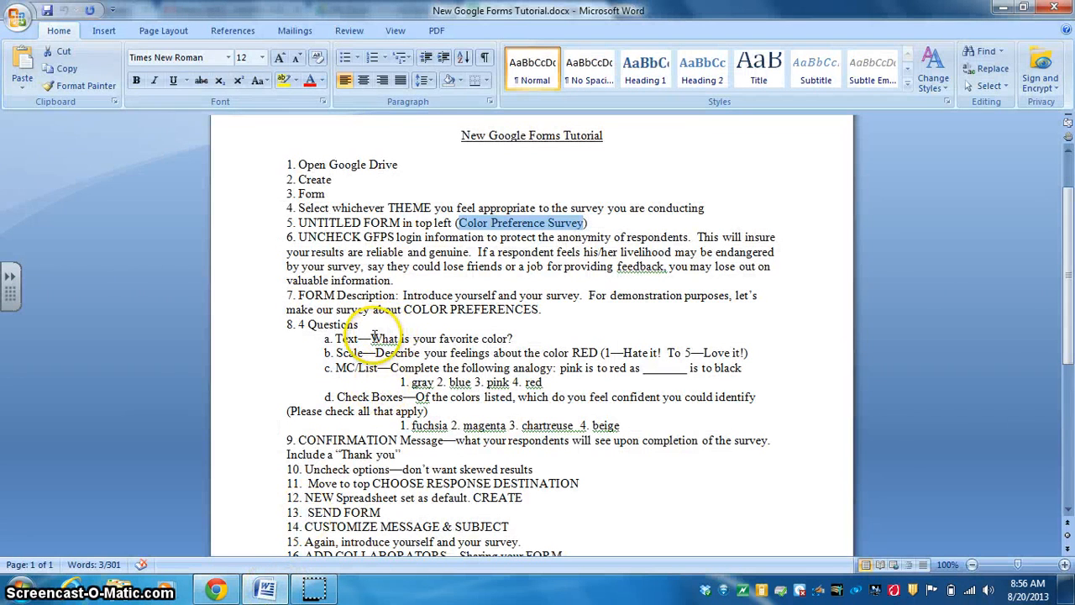
drag(372, 339, 514, 339)
key(ctrl+c)
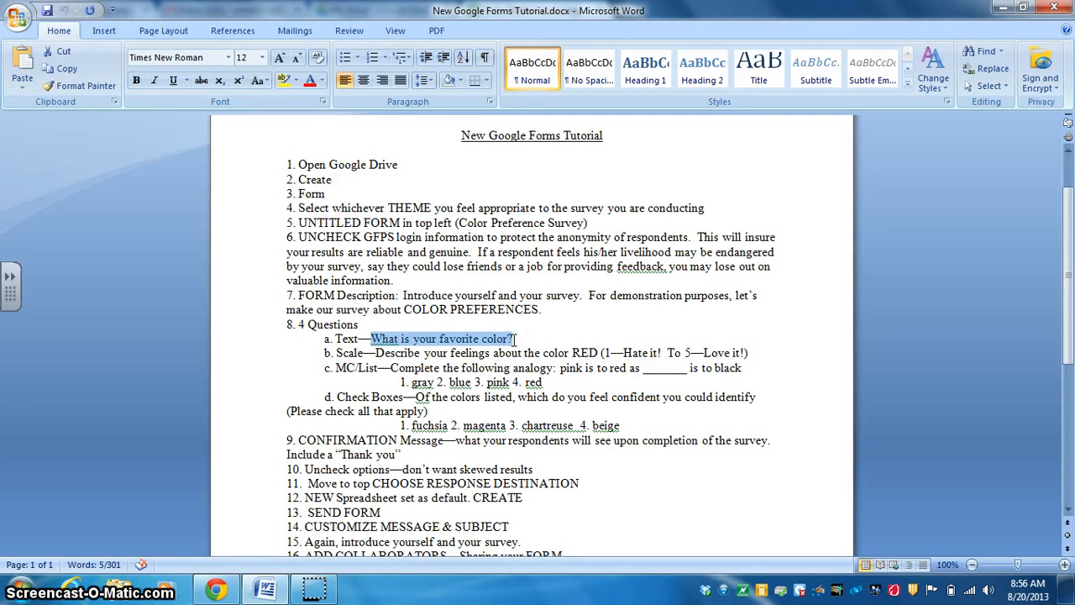
click(216, 589)
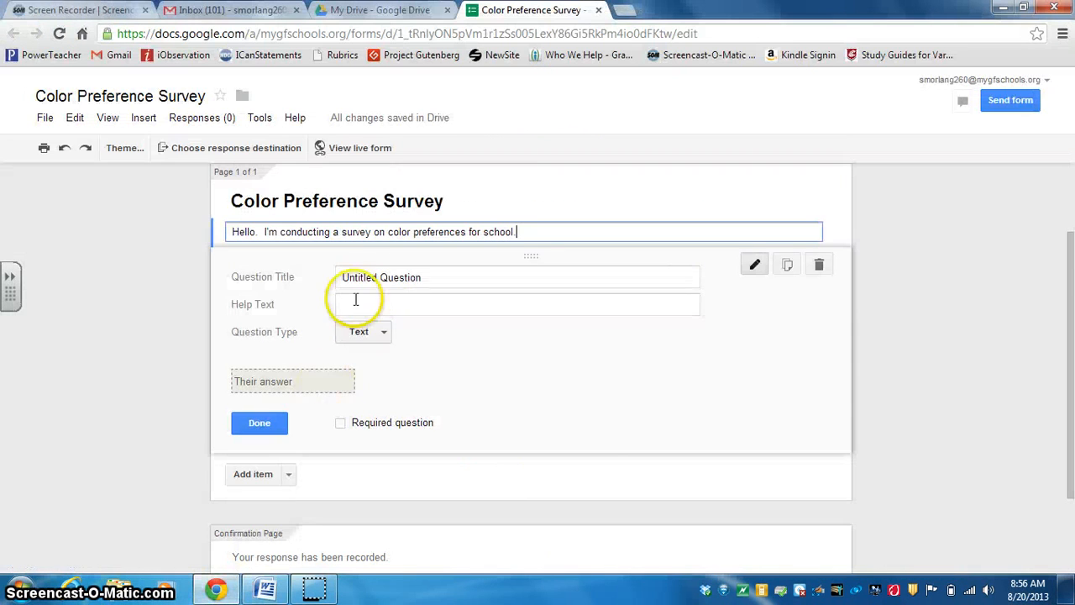
click(372, 277)
key(ctrl+v)
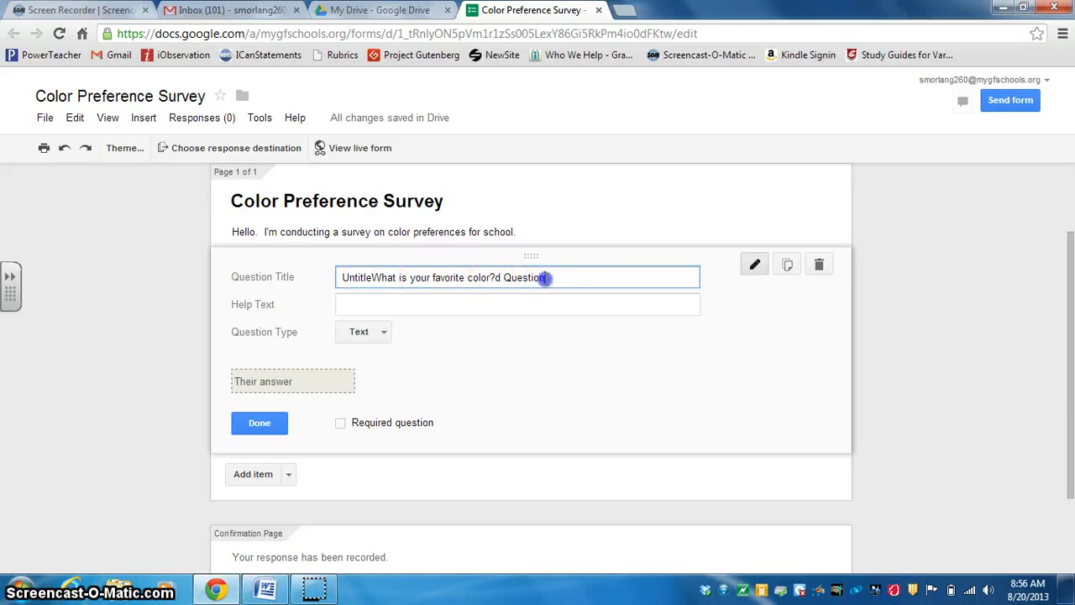
drag(544, 279, 286, 281)
key(BackSpace)
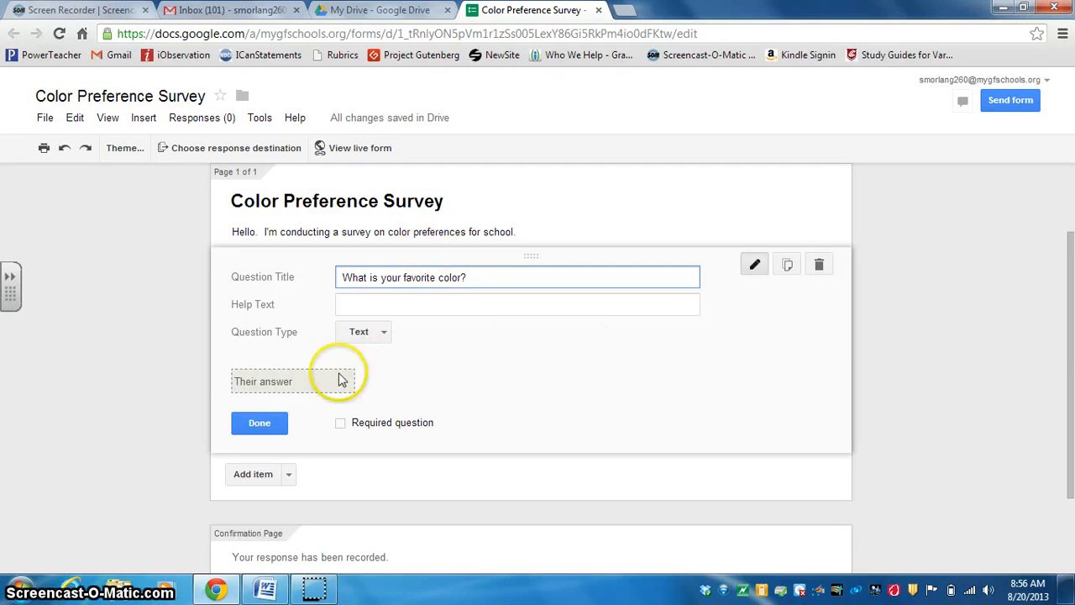
Step: Switch the required-question option on and back off, and finish editing the favorite color question
click(341, 425)
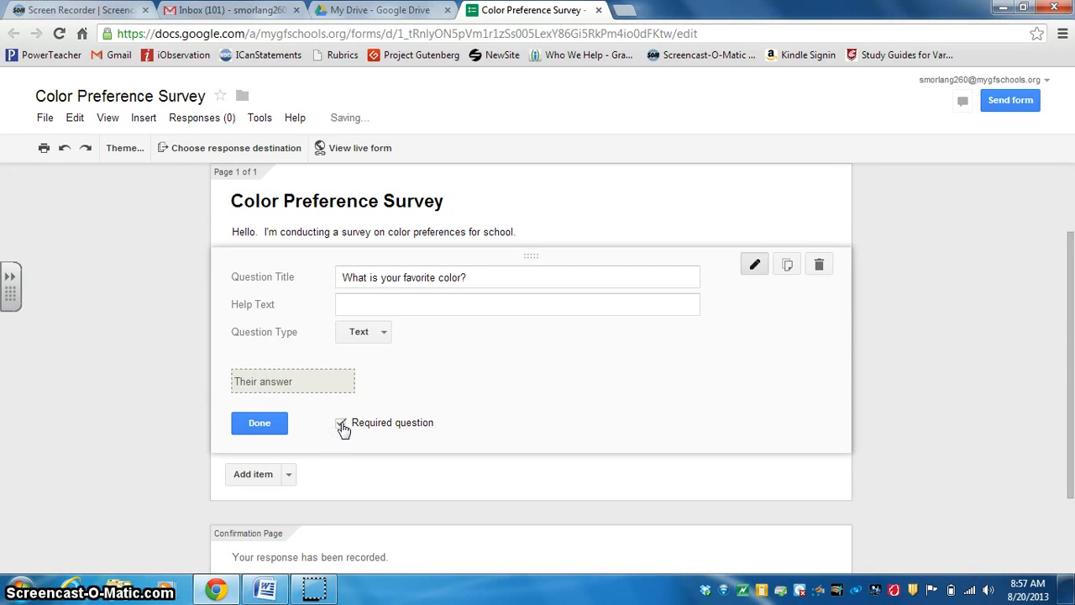
click(341, 425)
click(248, 428)
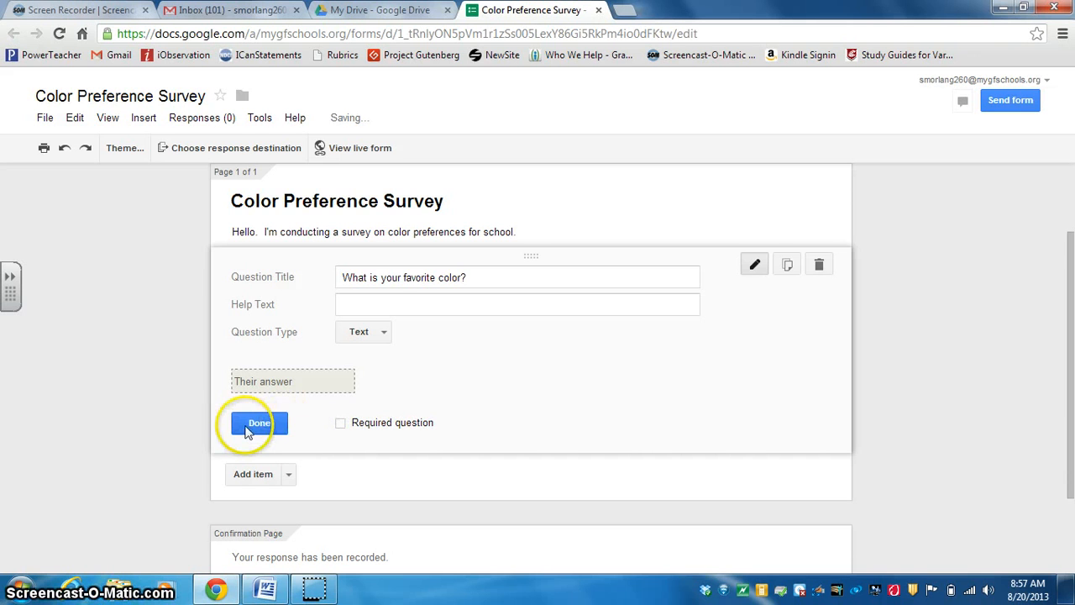
click(258, 425)
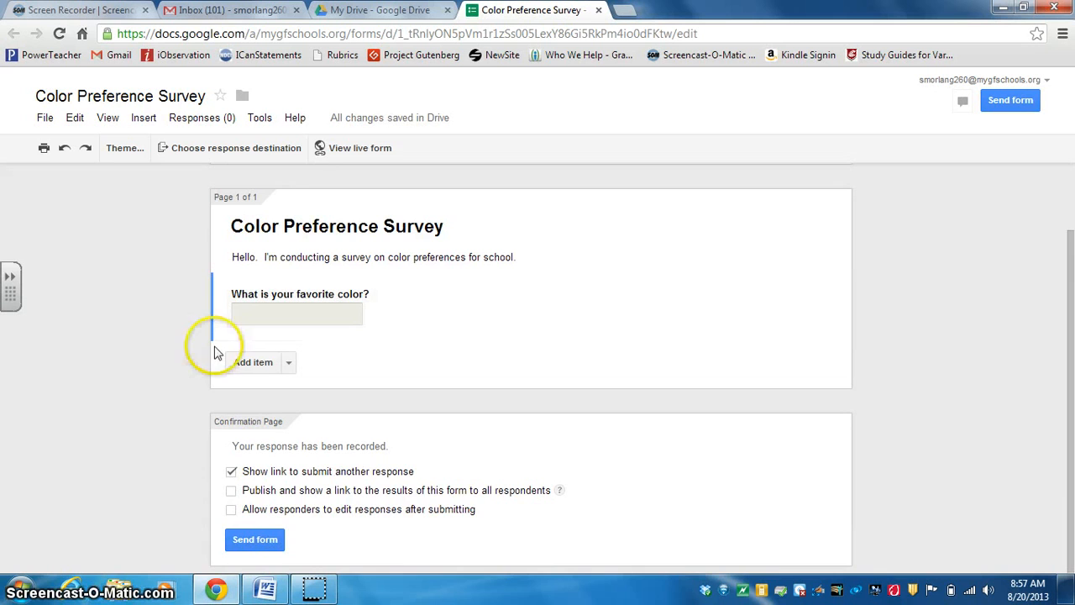
Step: Add a second question, check its planned type in the Word outline, and set the question type to Scale
click(260, 367)
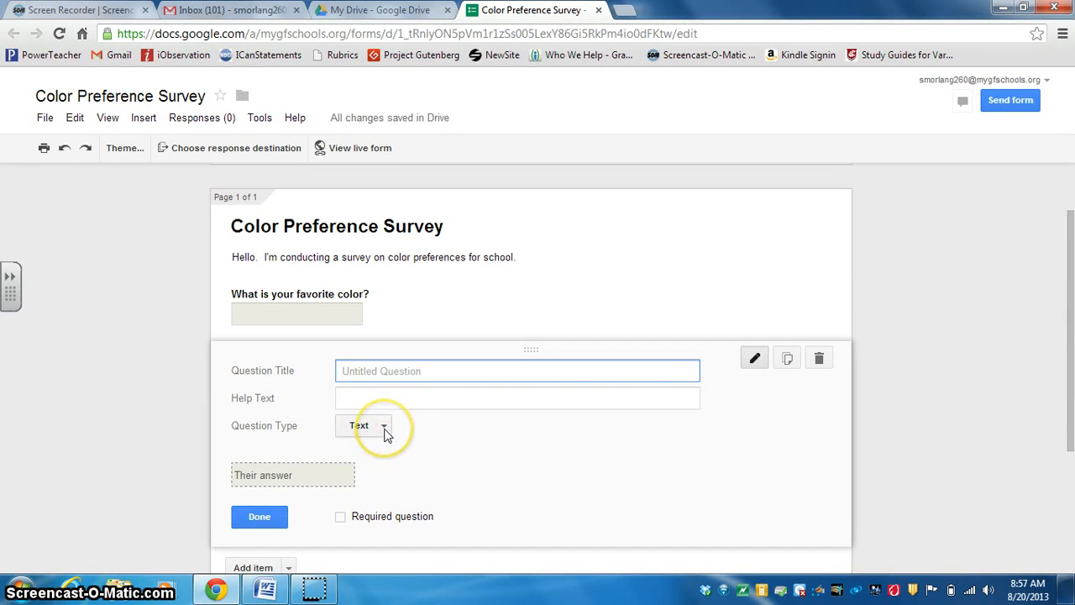
click(265, 590)
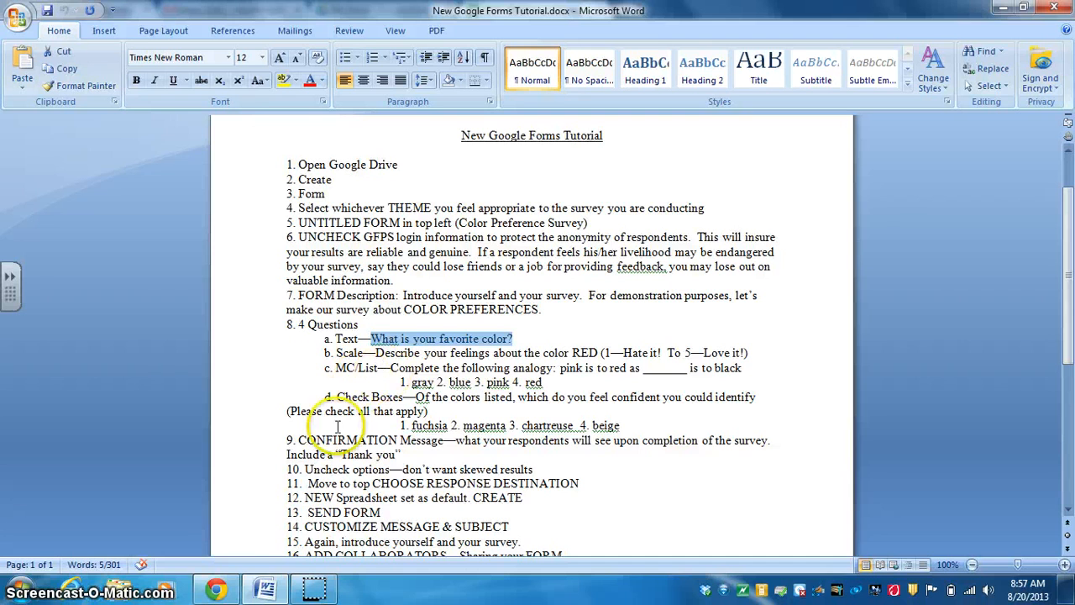
click(219, 587)
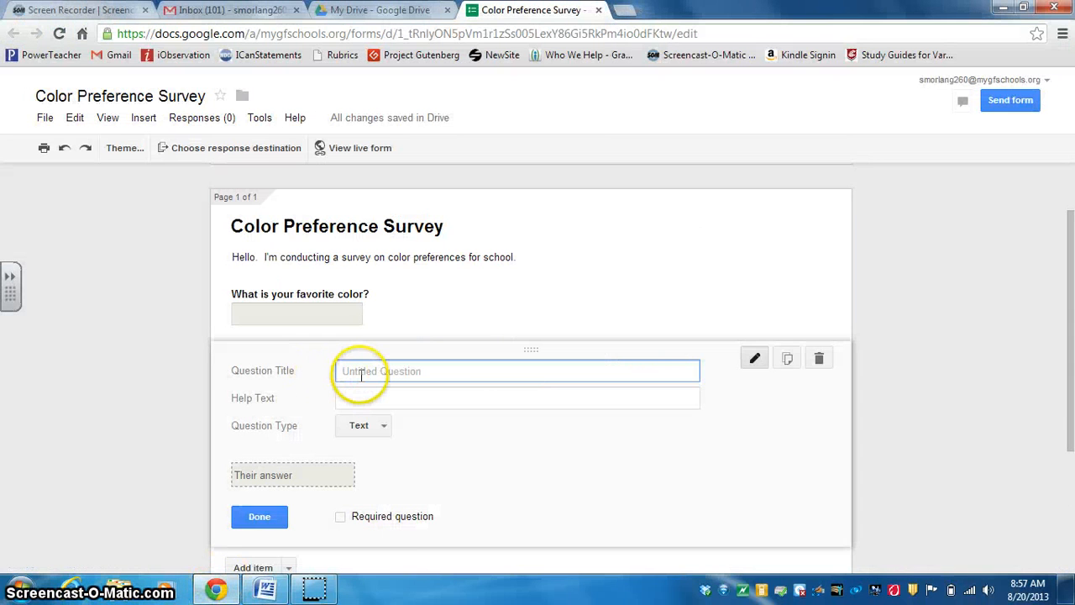
click(378, 426)
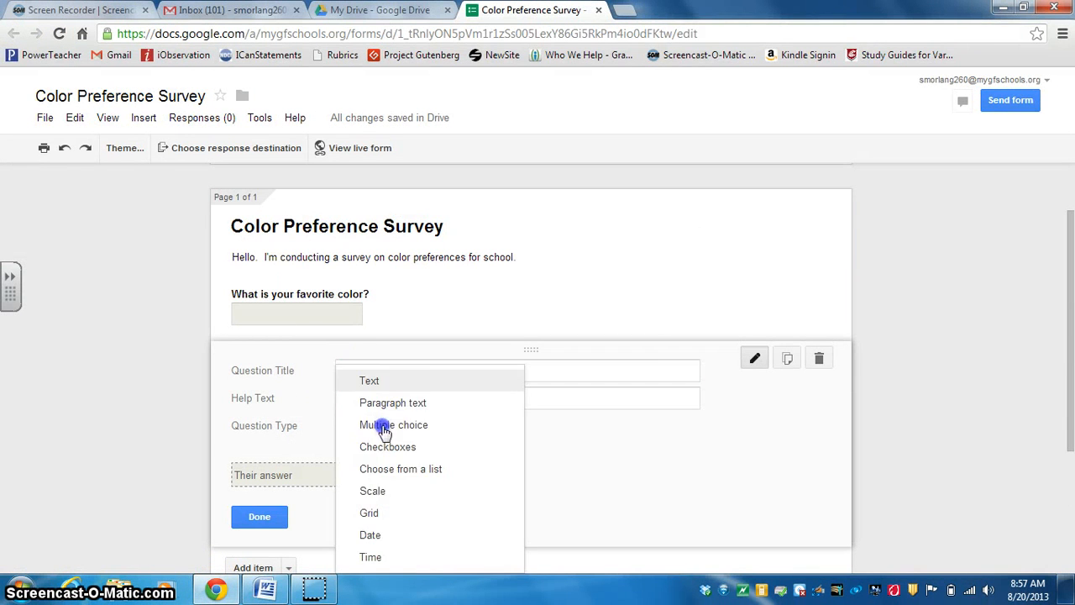
click(378, 494)
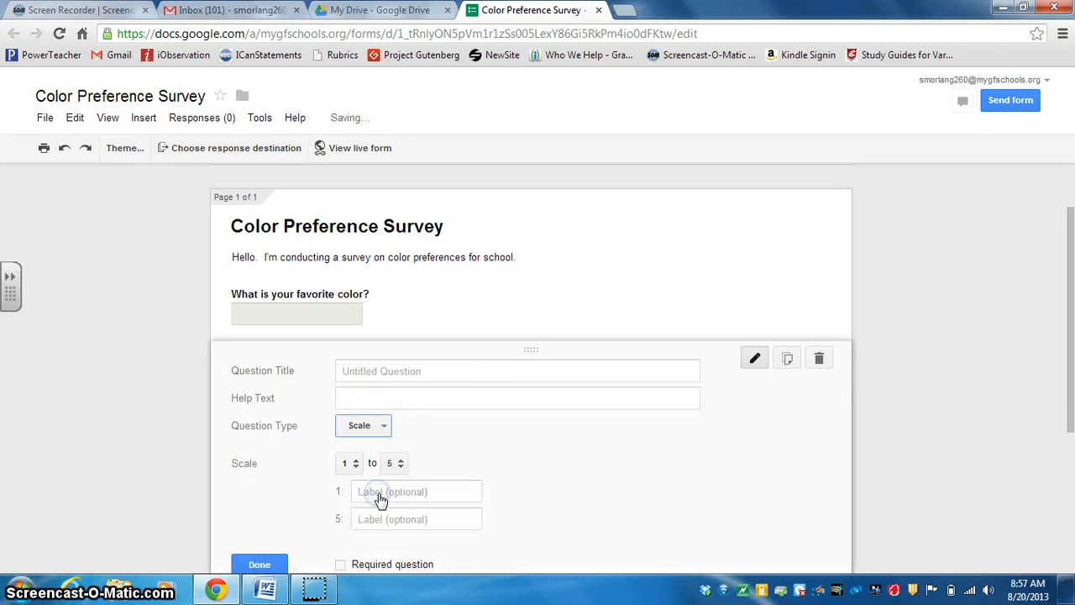
Step: Copy "Describe your feelings about the color RED" from the Word outline into the scale question's title
click(220, 591)
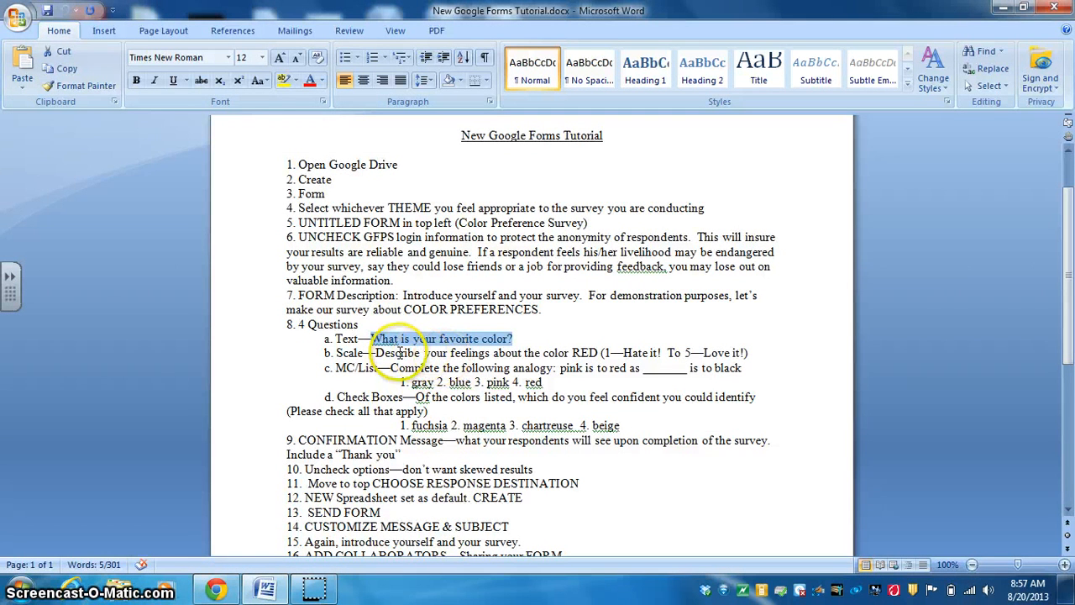
drag(376, 353, 405, 352)
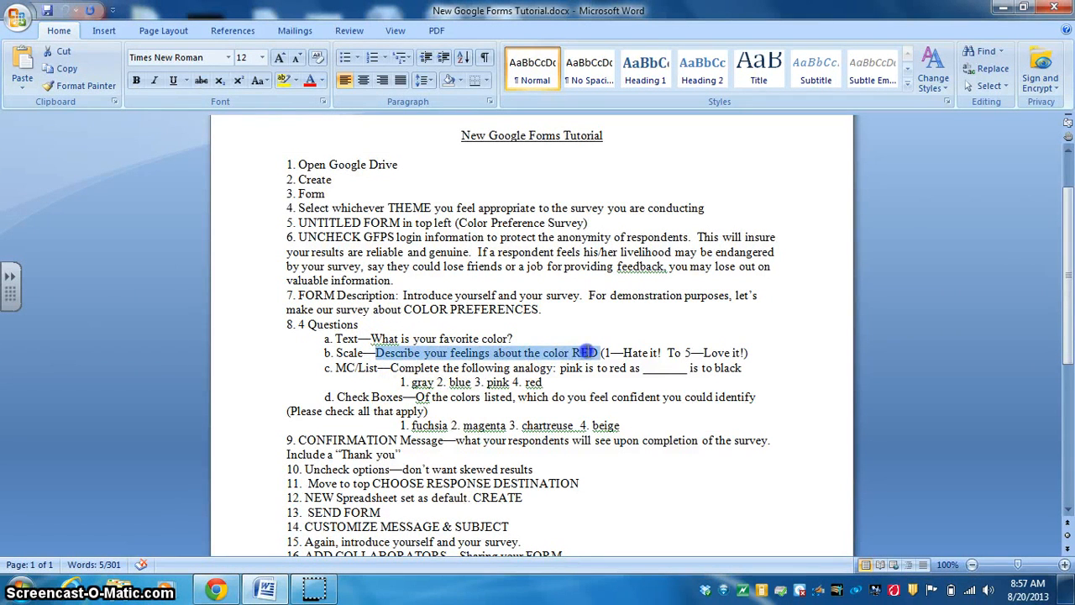
drag(587, 352, 588, 353)
key(ctrl+c)
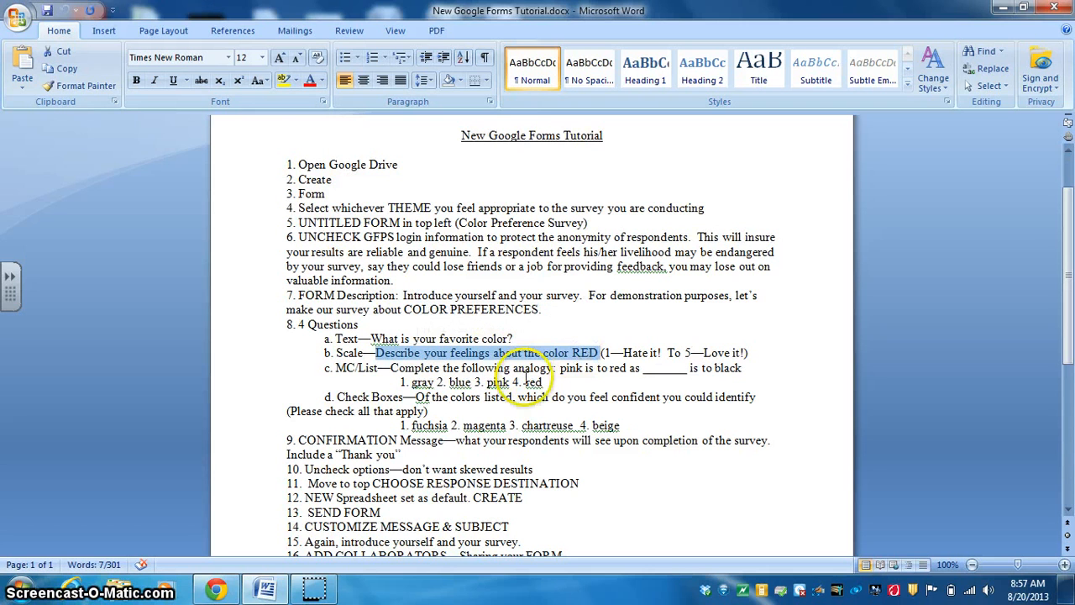
click(216, 588)
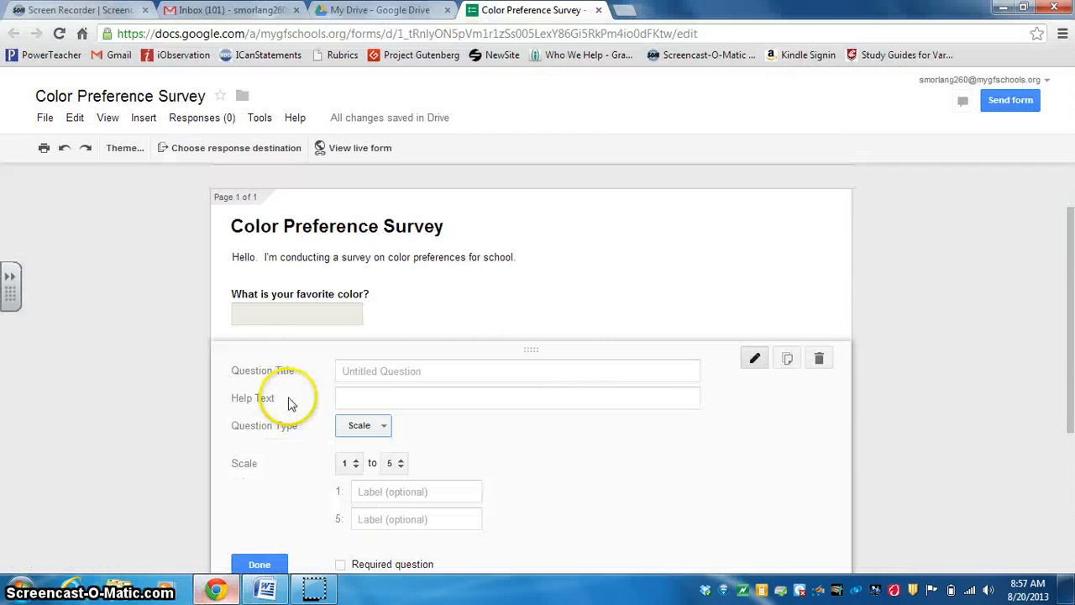
click(358, 371)
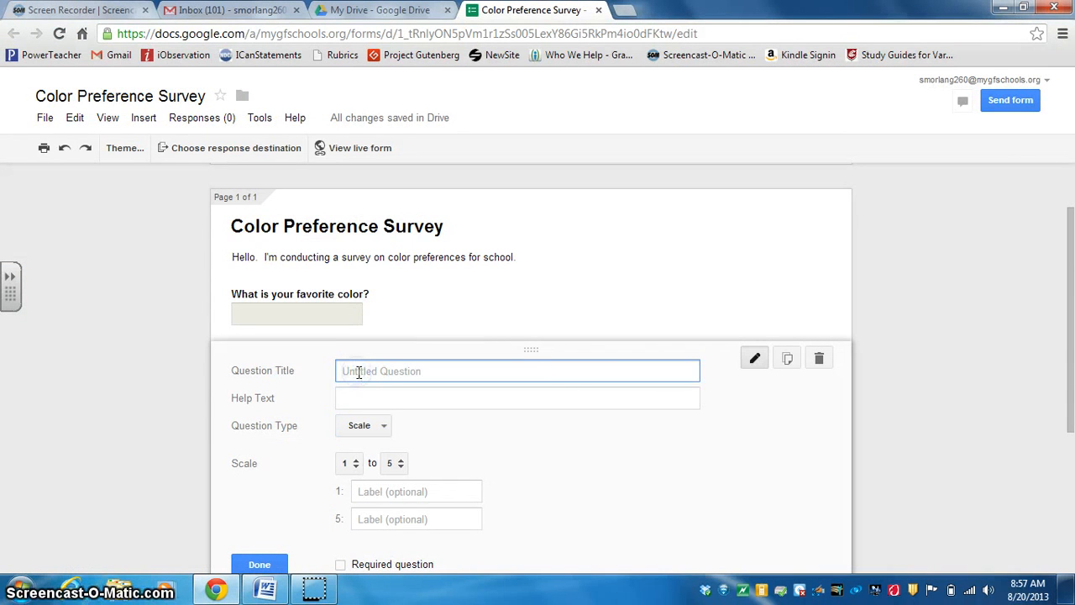
key(ctrl+v)
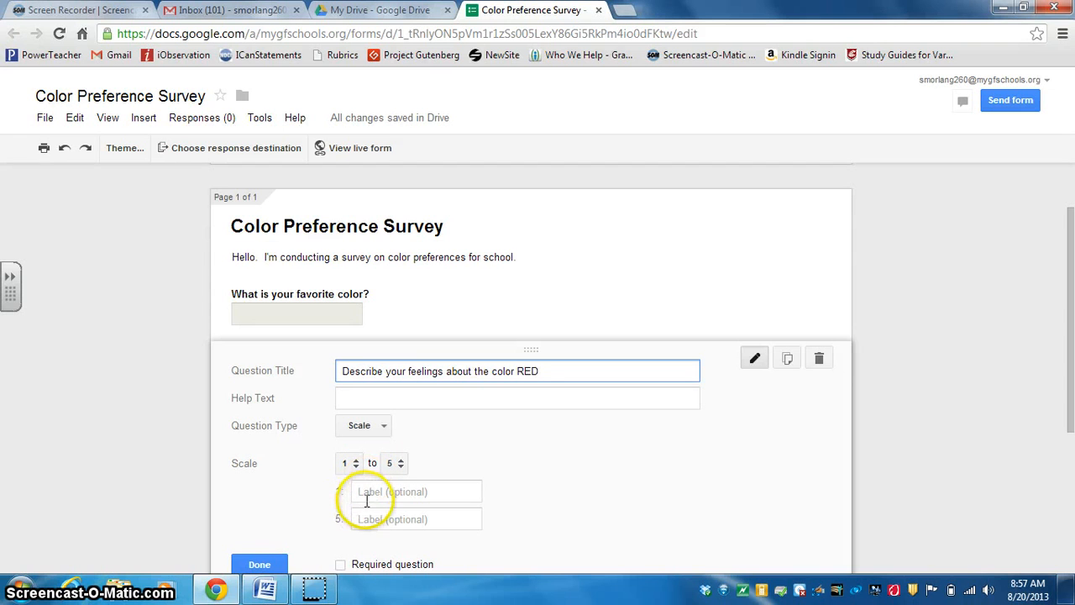
Step: Label scale point 1 "Hate it!" and point 5 "Love it!" following the Word outline, and finish editing the question
click(265, 589)
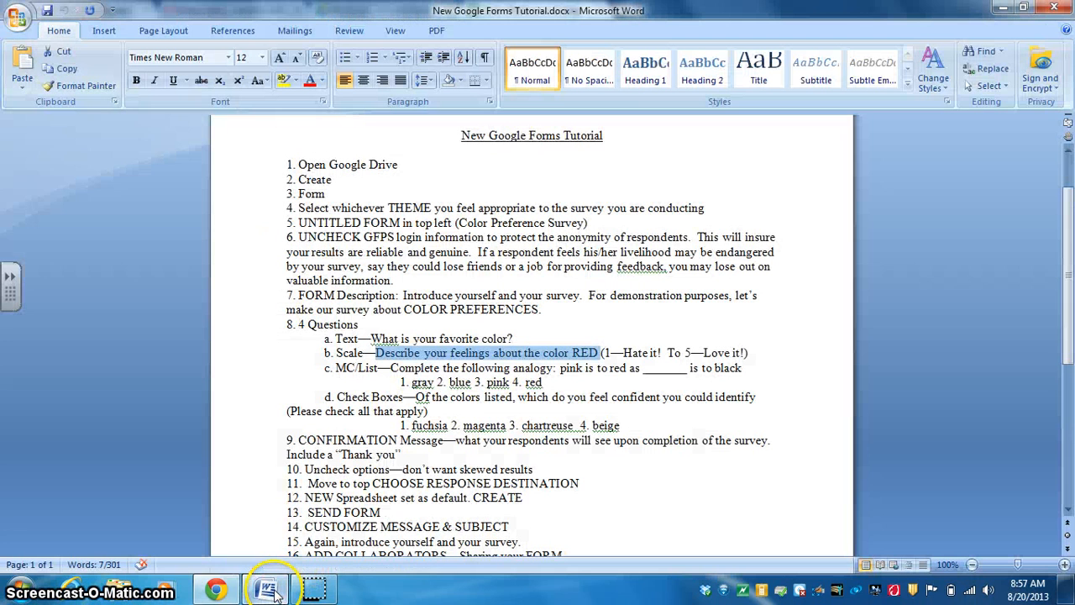
click(625, 353)
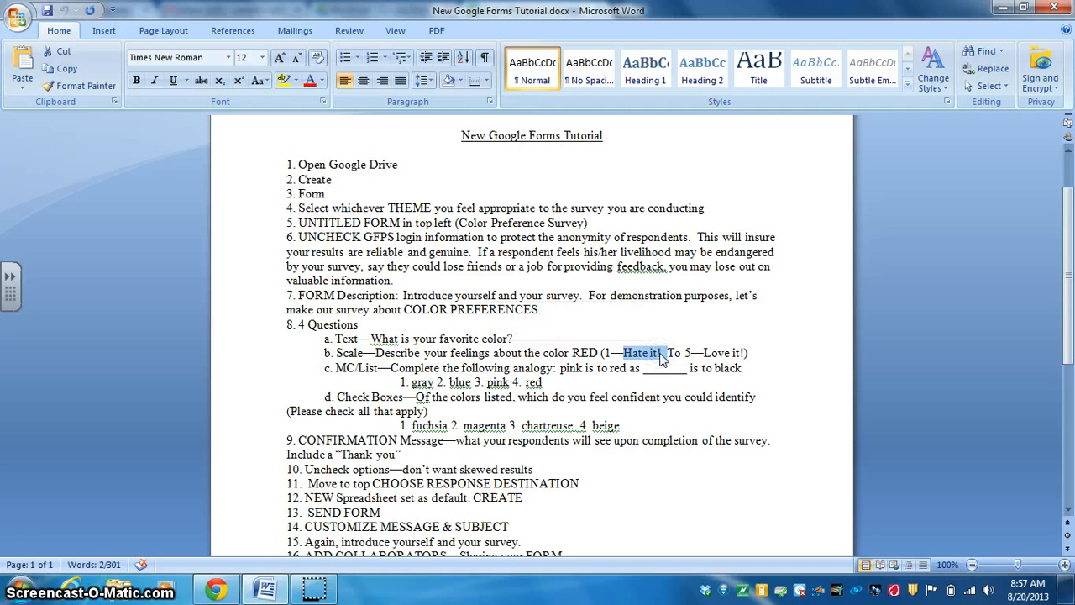
click(216, 589)
click(384, 492)
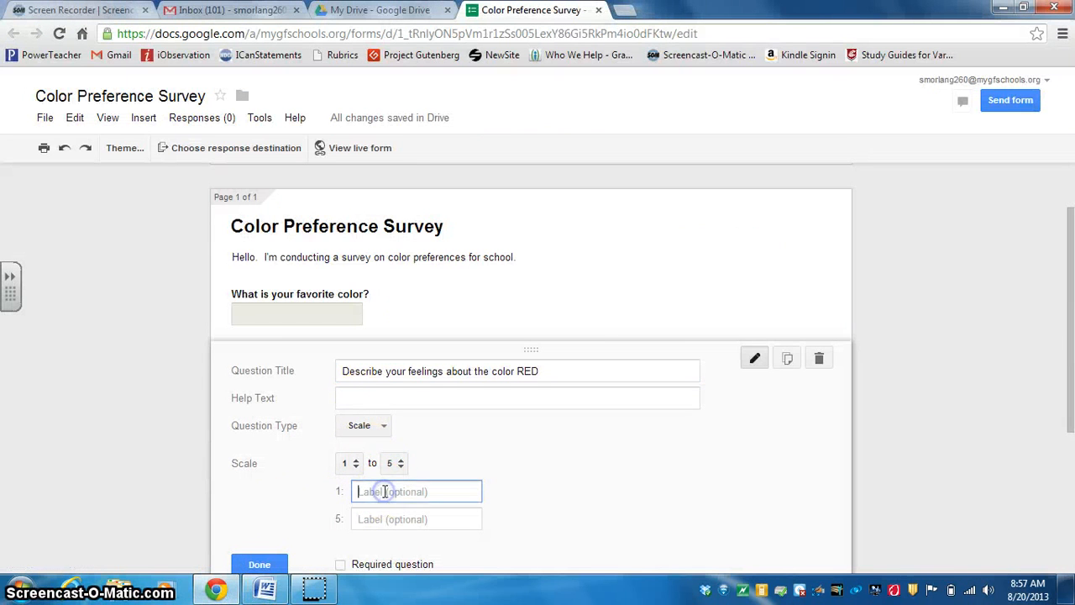
click(378, 519)
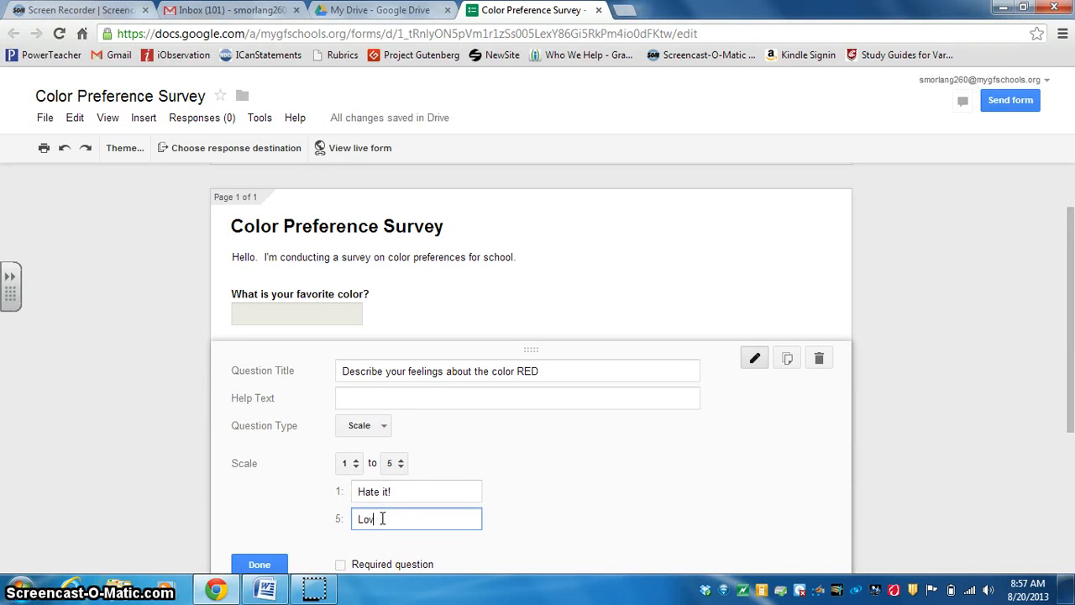
text(Love it!)
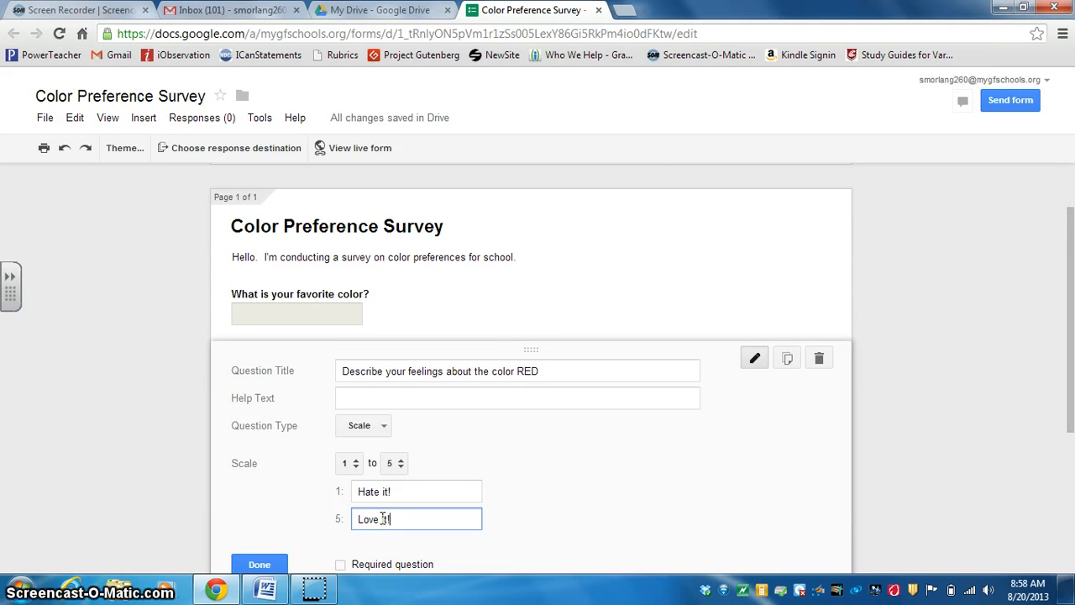
drag(1072, 378, 1072, 409)
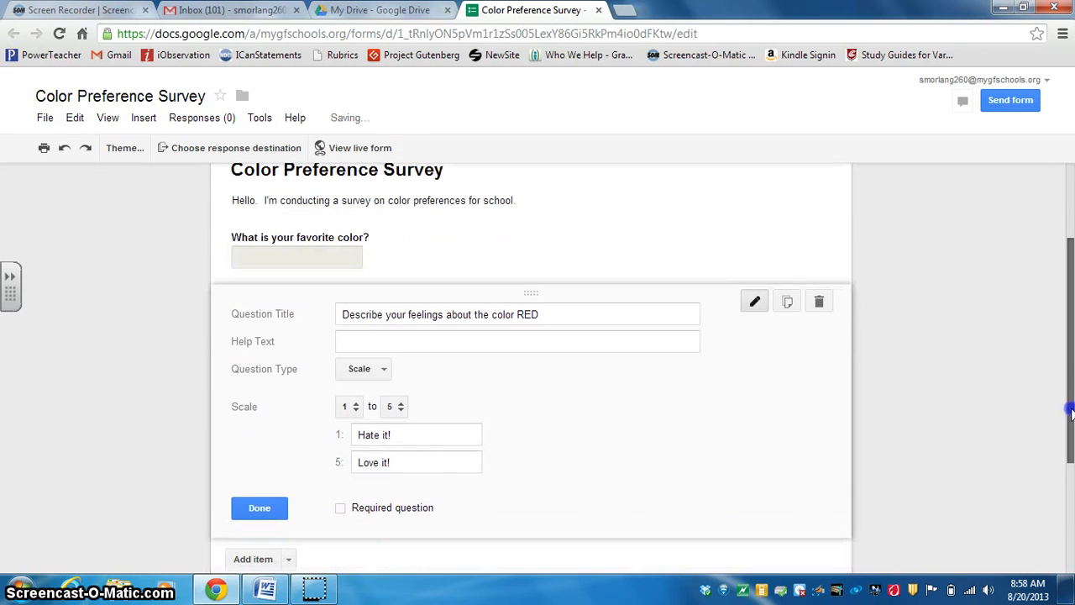
click(271, 509)
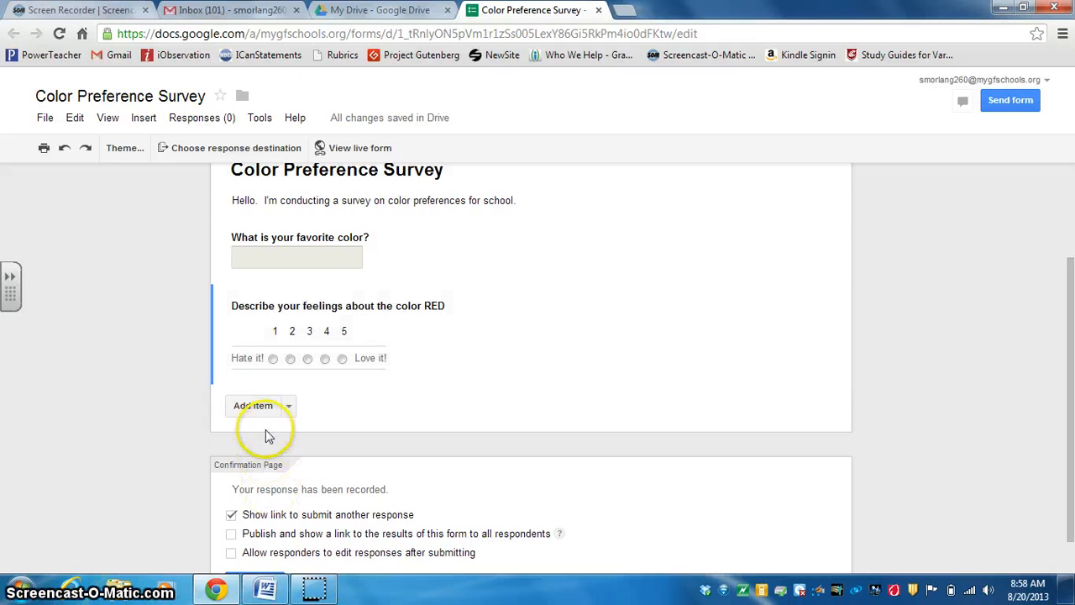
Step: Add a Multiple choice question titled "Complete the following analogy: pink is to red as _______ is to black", copied from the Word outline
click(260, 404)
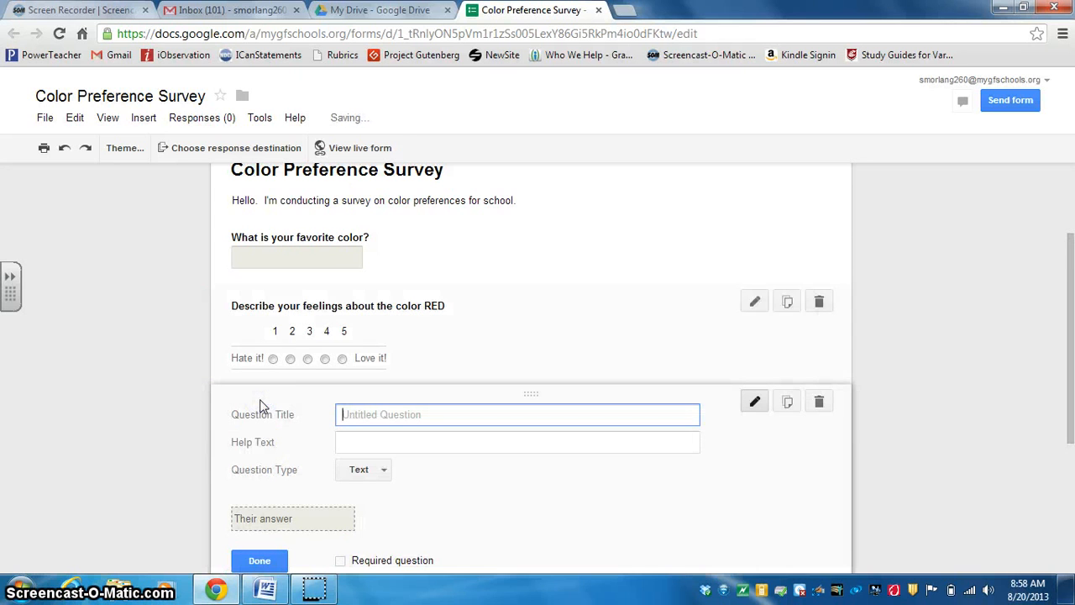
mouse_move(224, 597)
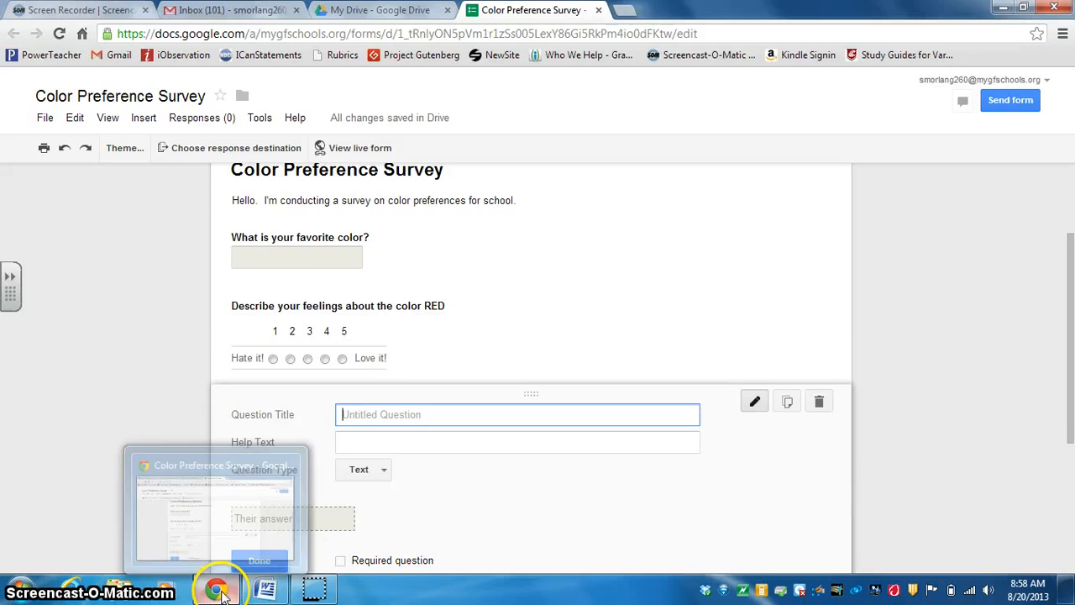
click(266, 591)
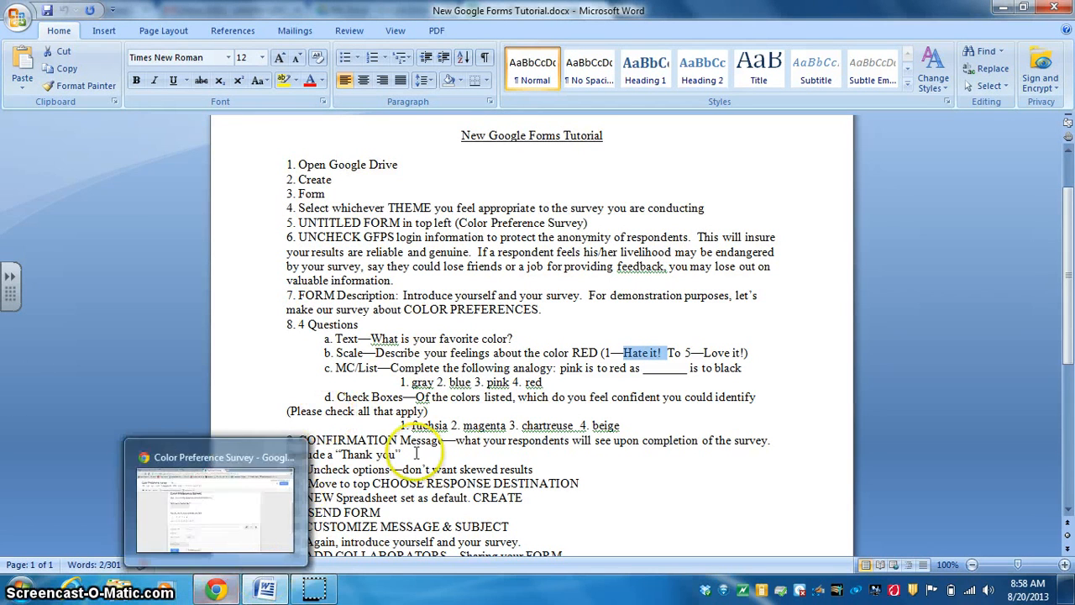
drag(391, 368, 473, 369)
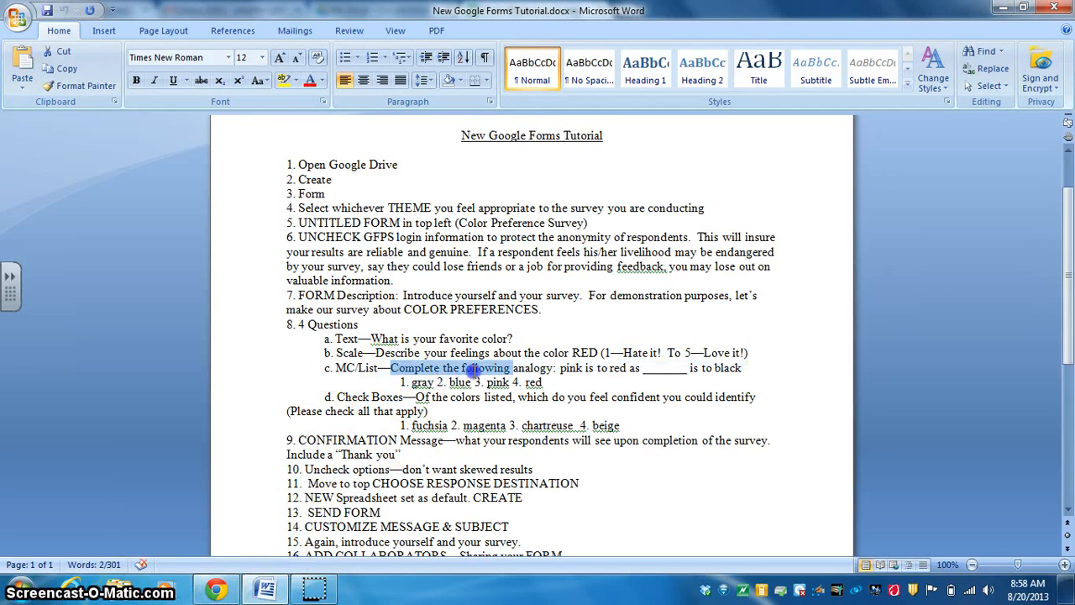
drag(643, 367, 730, 370)
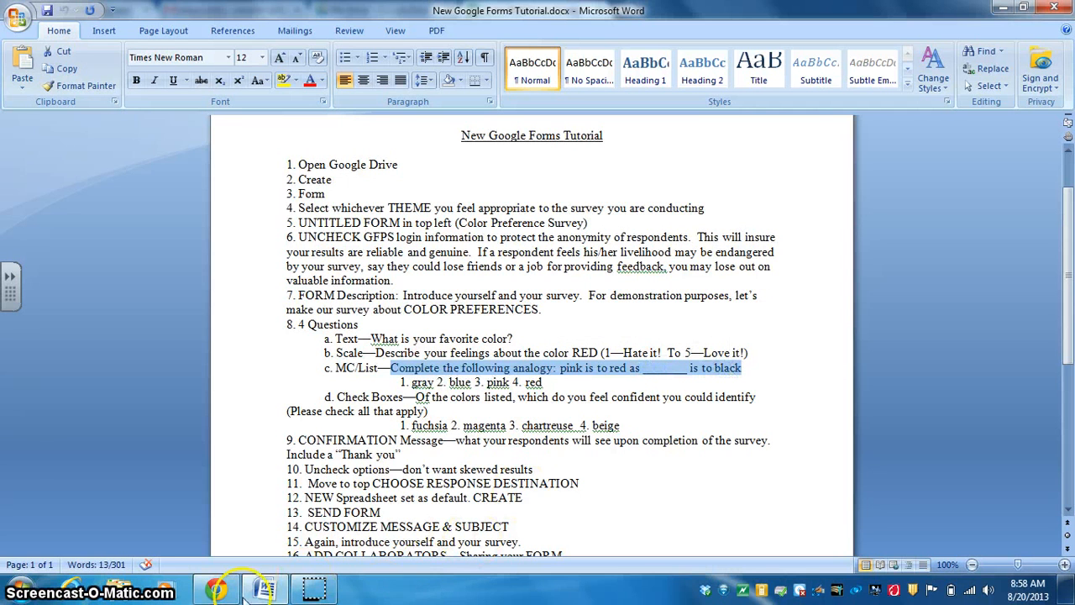
click(213, 591)
scroll(289, 493, down, 2)
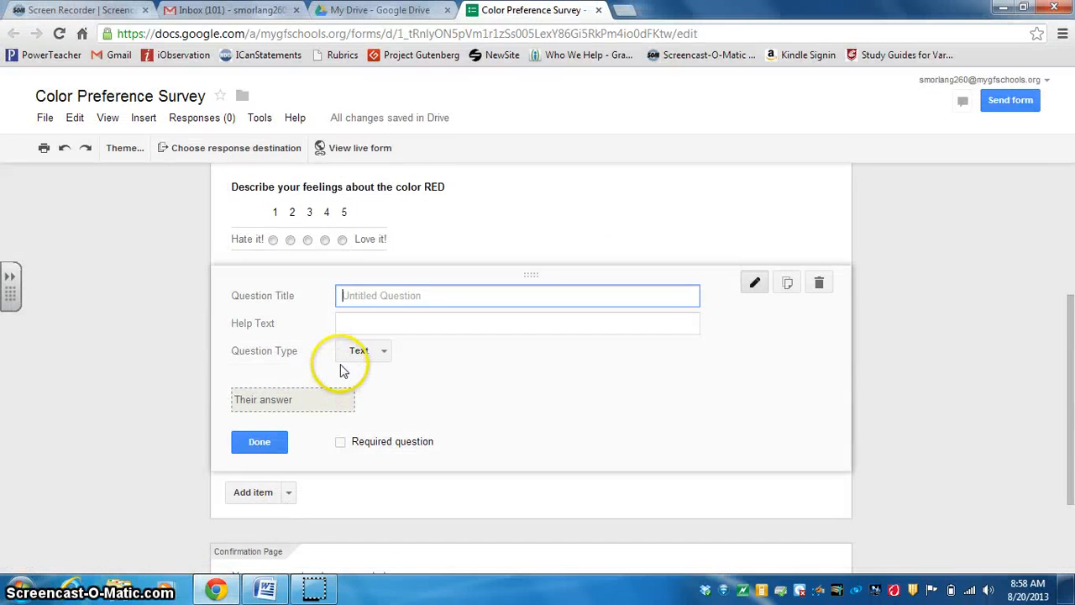
text(Complete the following analogy: pink is to red as _______ is to black)
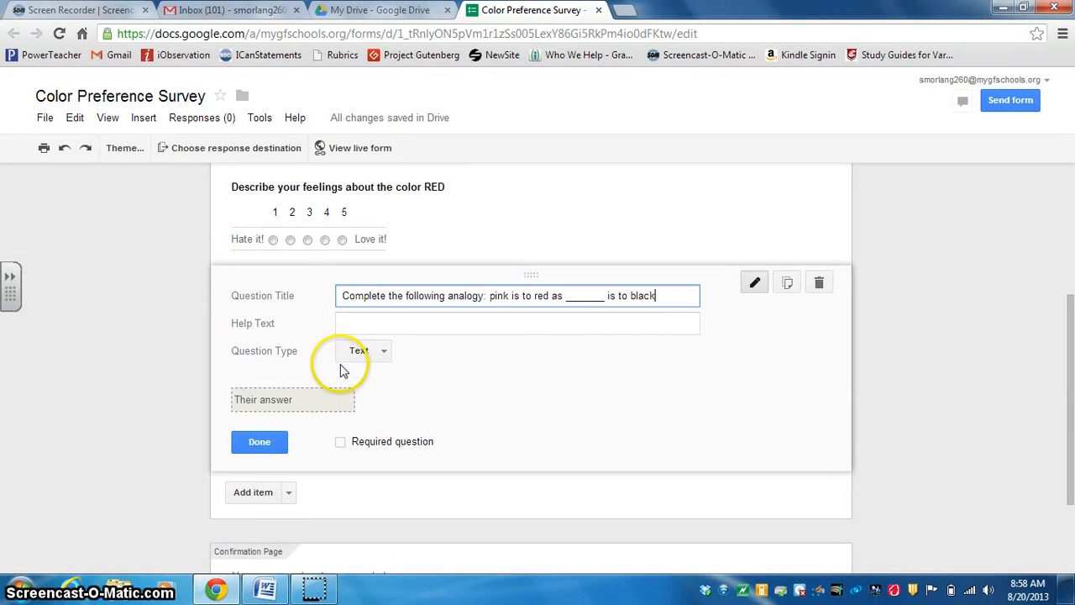
click(384, 349)
click(386, 396)
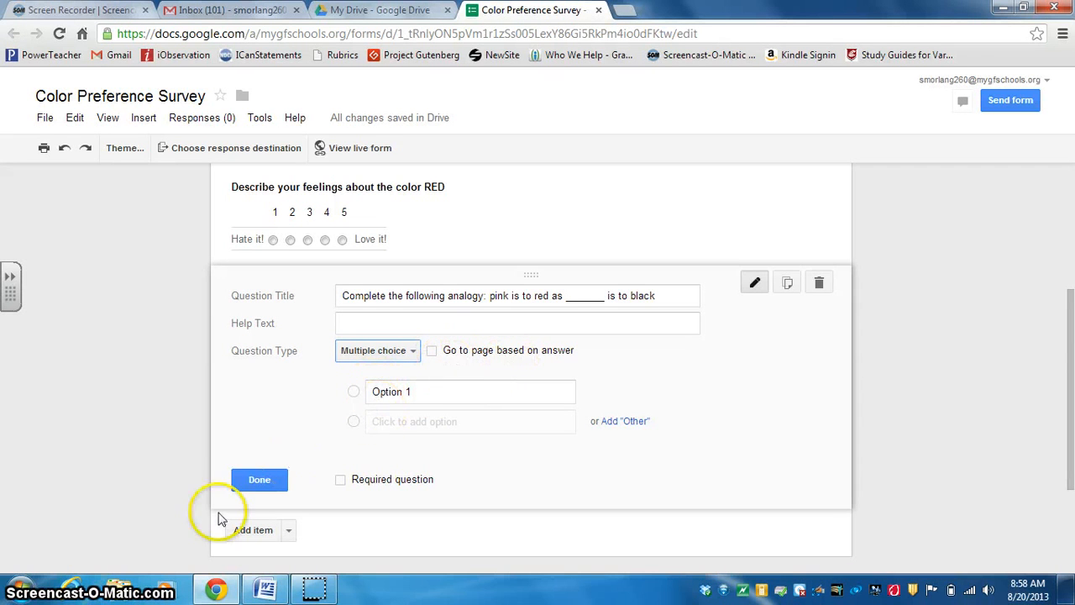
Step: Check the analogy question's answer choices in the Word outline and enter "gray" as the first option
click(262, 591)
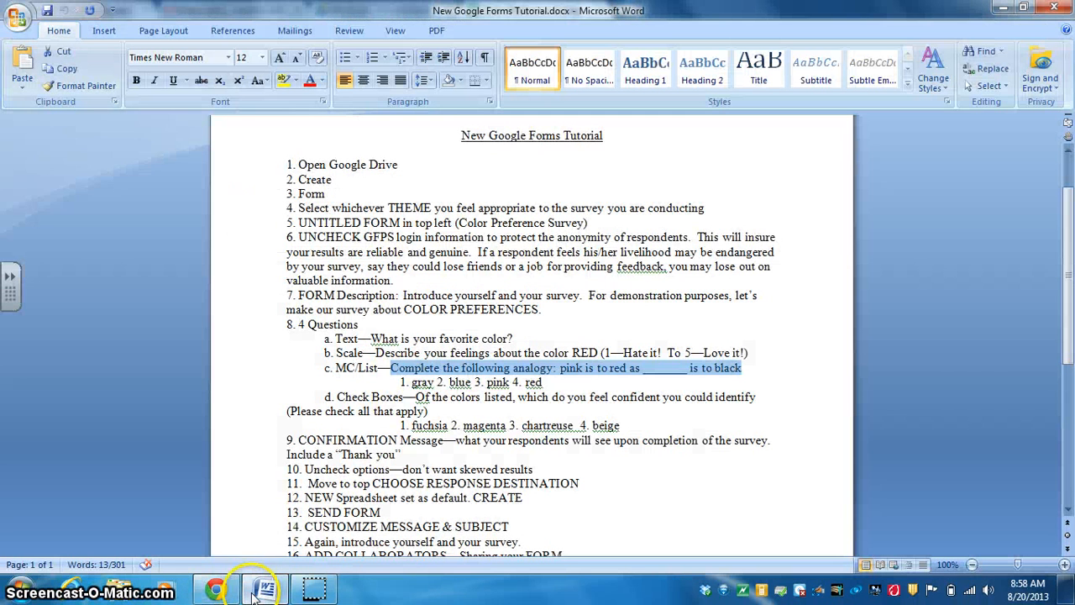
click(414, 385)
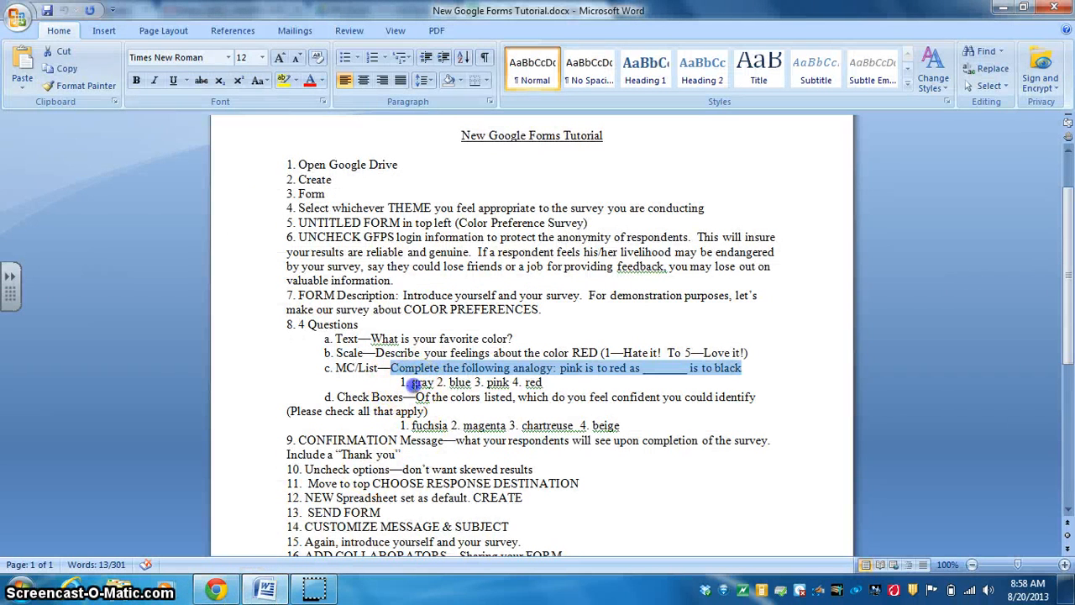
drag(414, 385, 555, 384)
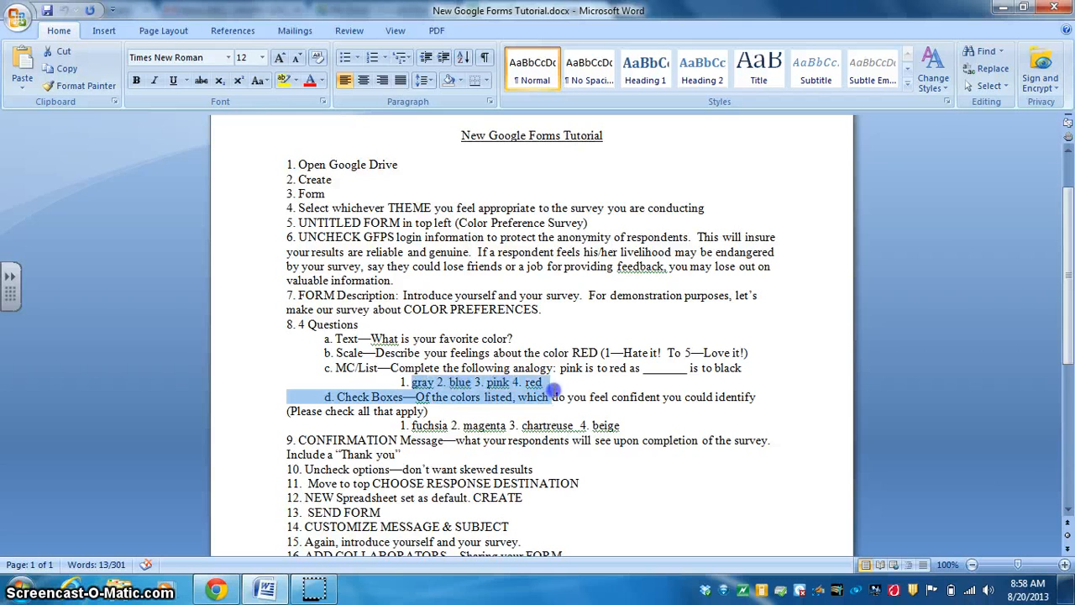
click(216, 590)
click(429, 387)
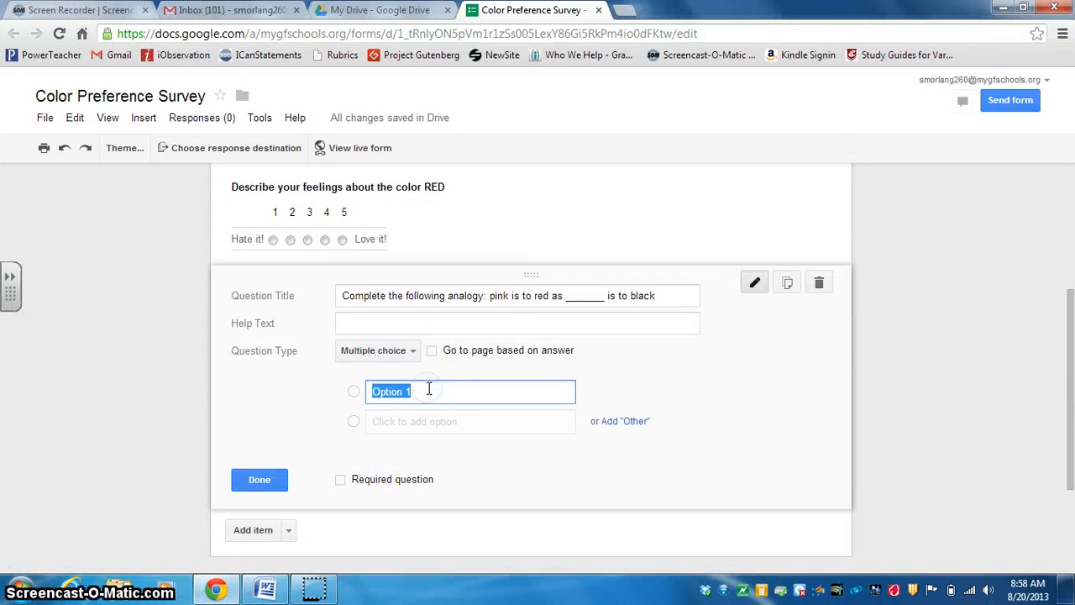
text(gray)
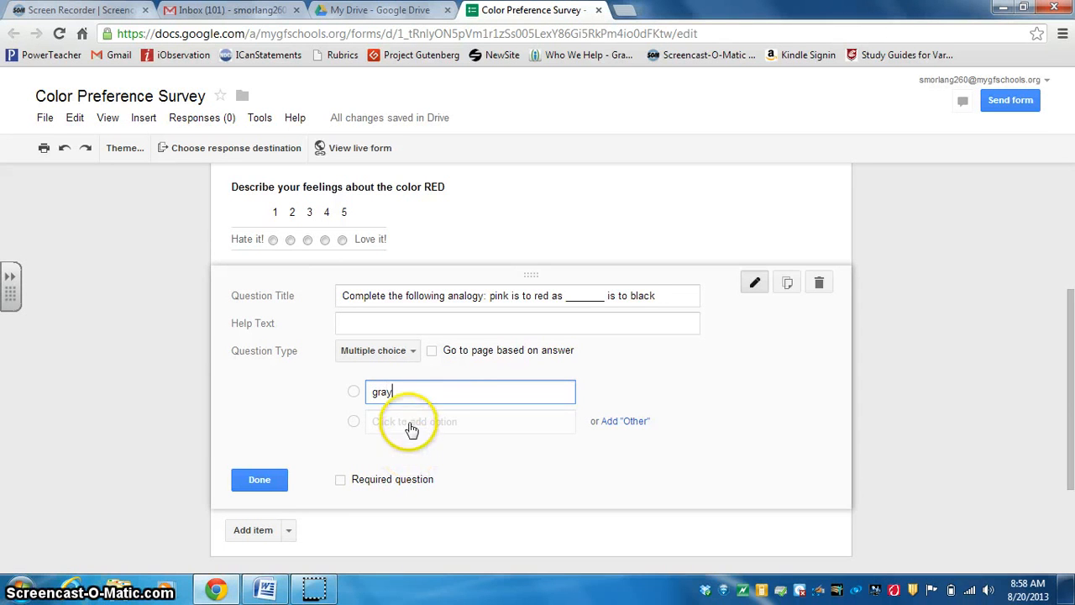
Step: Add "blue" and "pink" as the second and third options of the analogy question
click(410, 423)
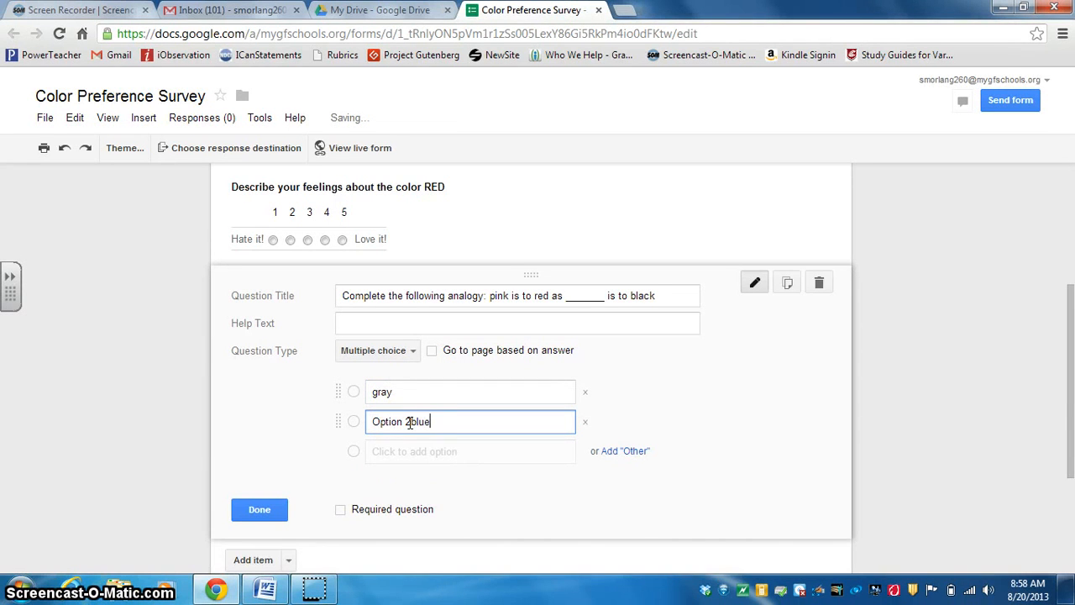
key(BackSpace)
key(BackSpace)
key(BackSpace)
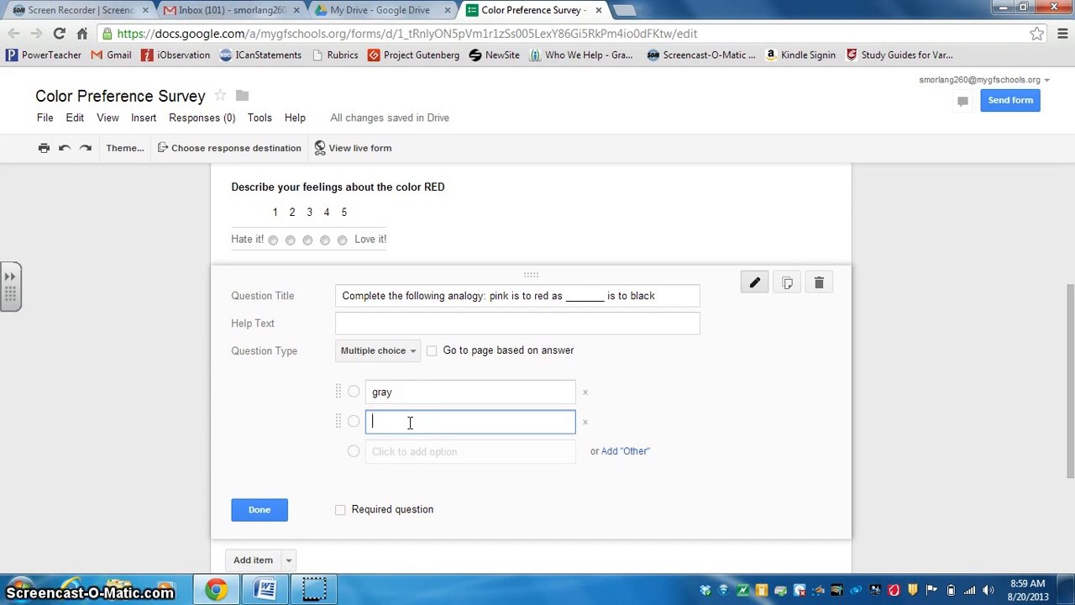
click(404, 419)
click(398, 451)
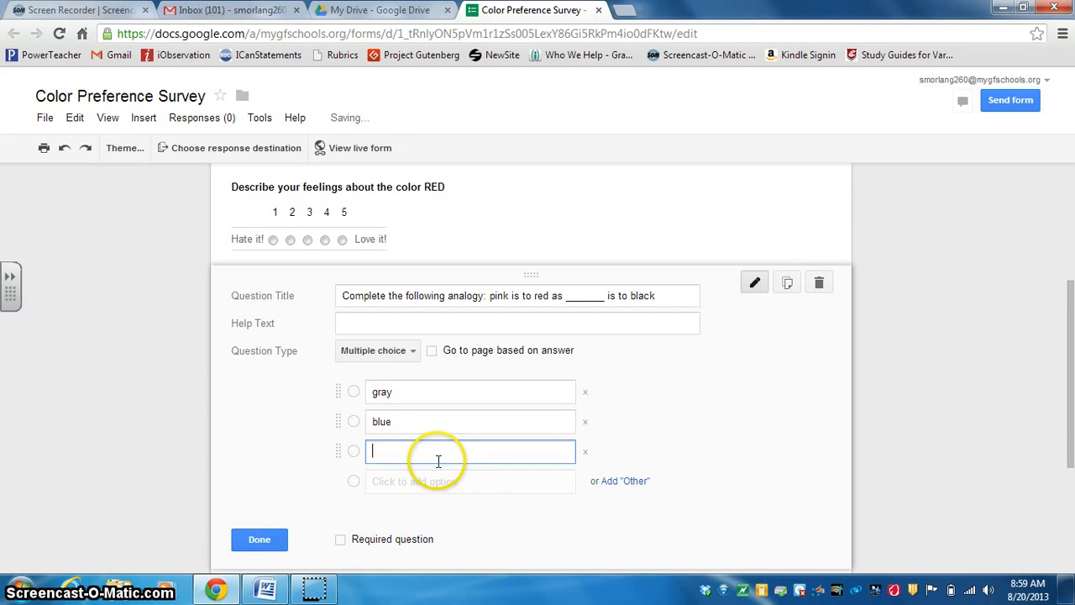
text(pink)
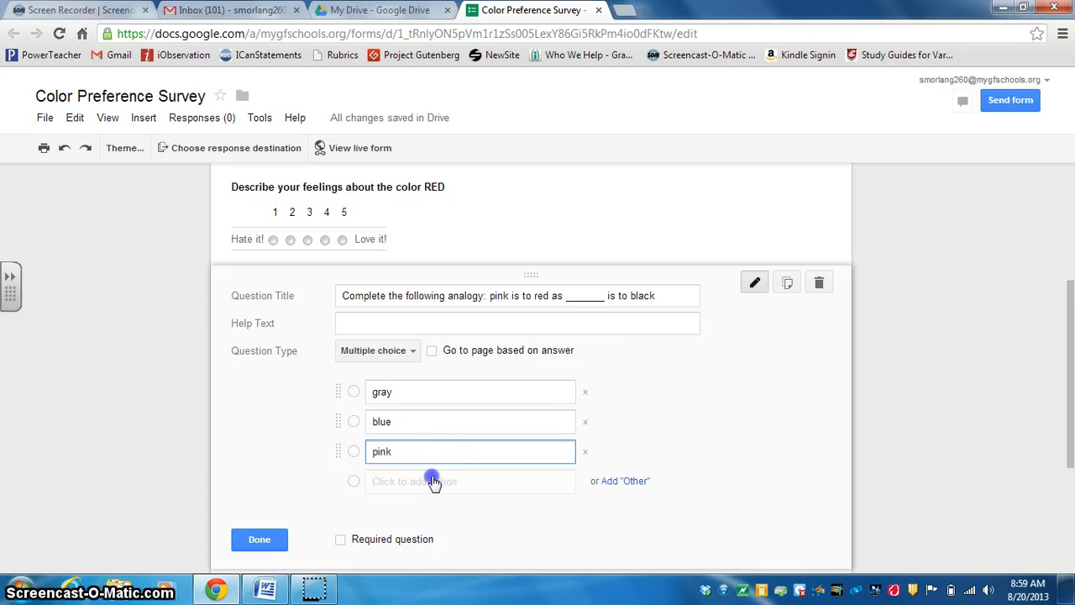
Step: Add "red" as the fourth option of the analogy question and finish editing the question
click(430, 479)
click(397, 486)
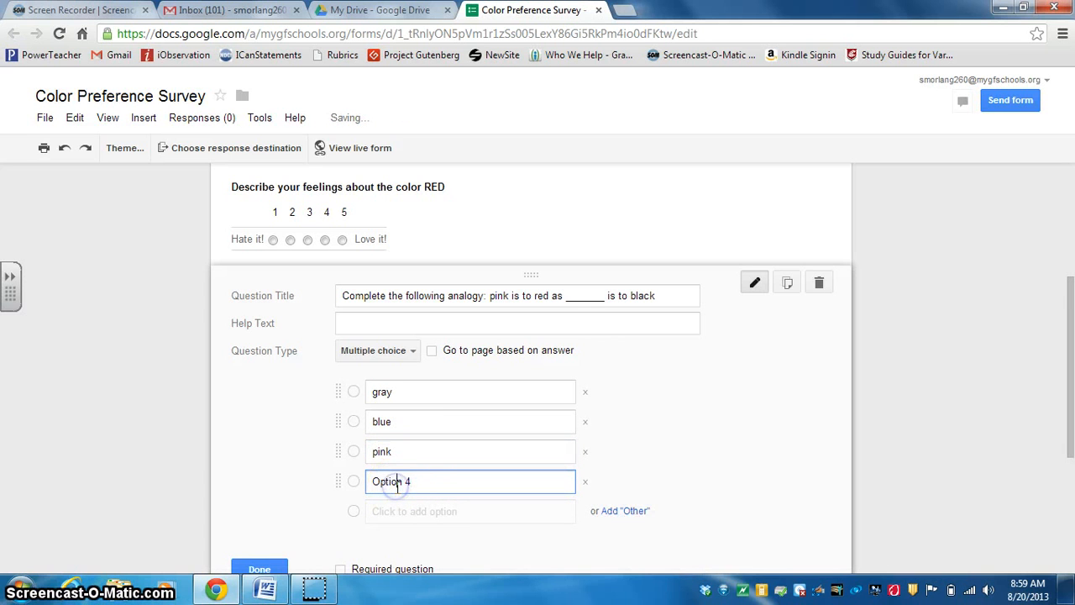
key(BackSpace)
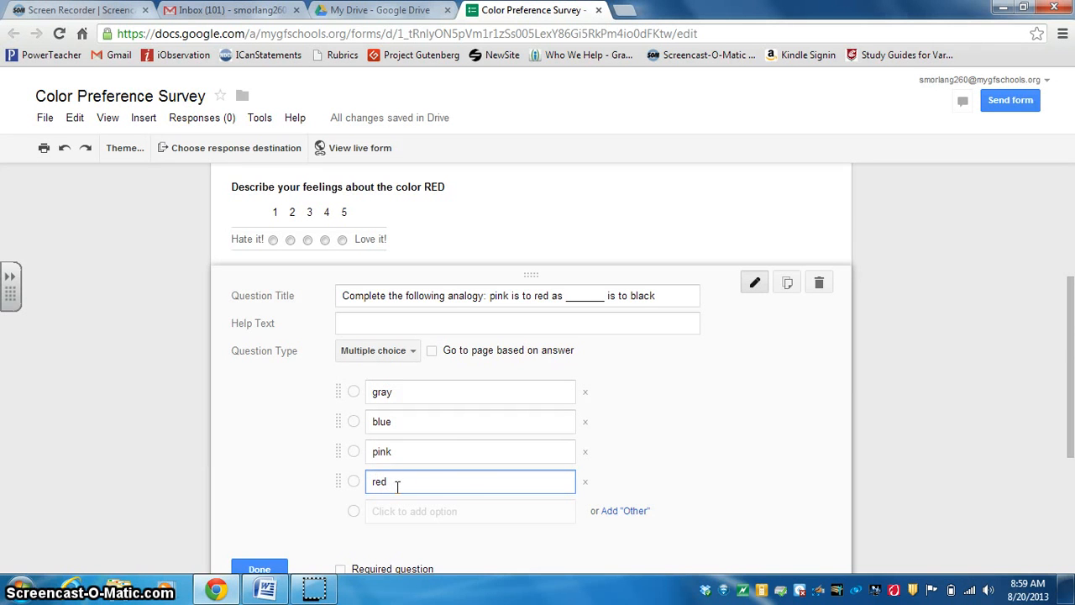
drag(1070, 346, 1070, 421)
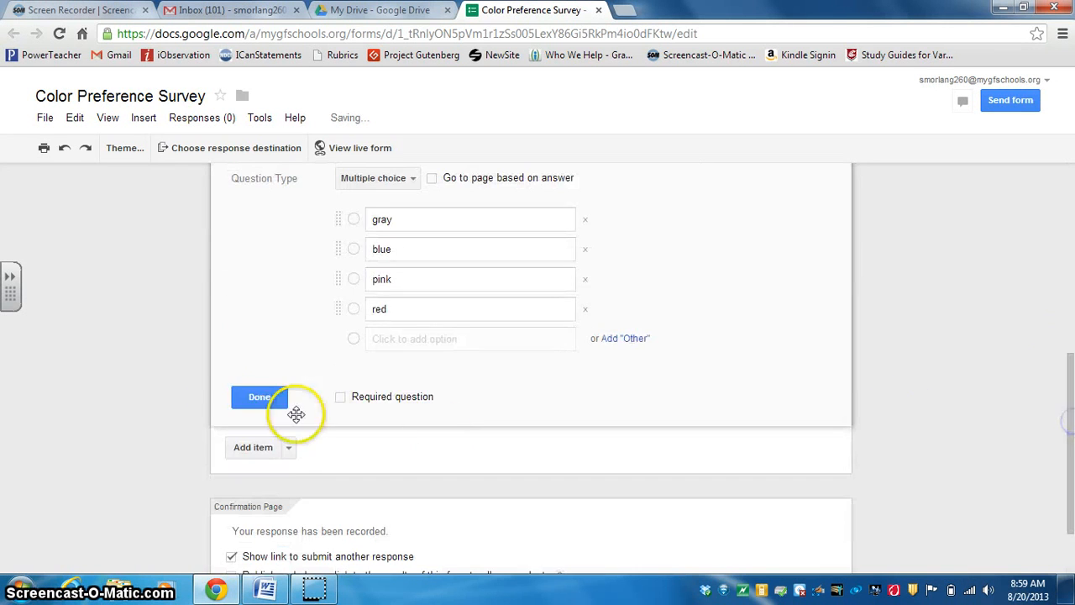
click(246, 397)
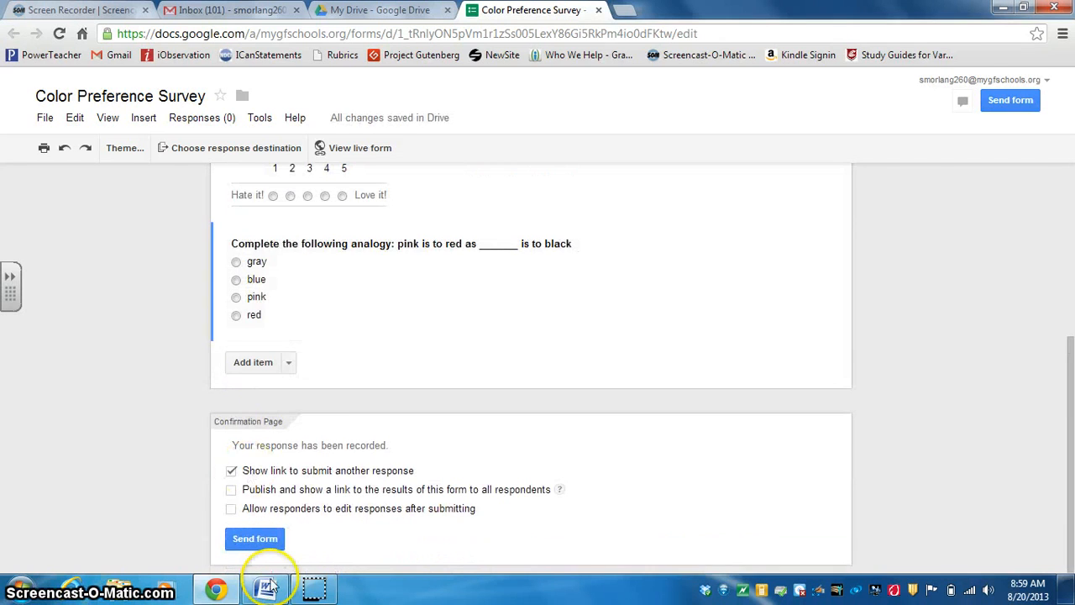
Step: Check the next question in the Word outline and add a Checkboxes question below the analogy question in the form
click(267, 587)
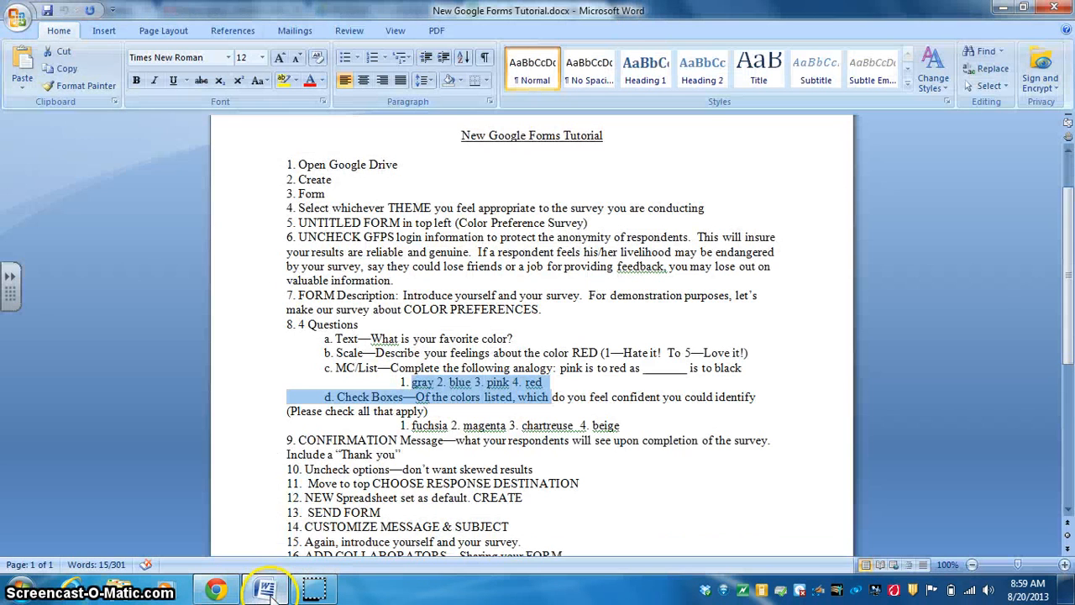
click(378, 428)
click(336, 397)
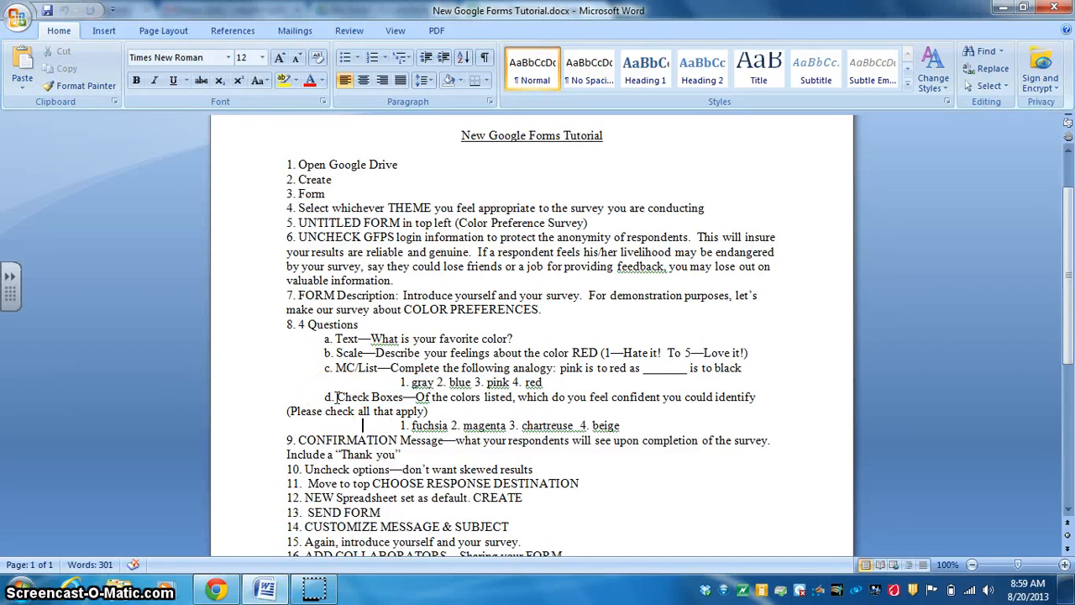
click(349, 368)
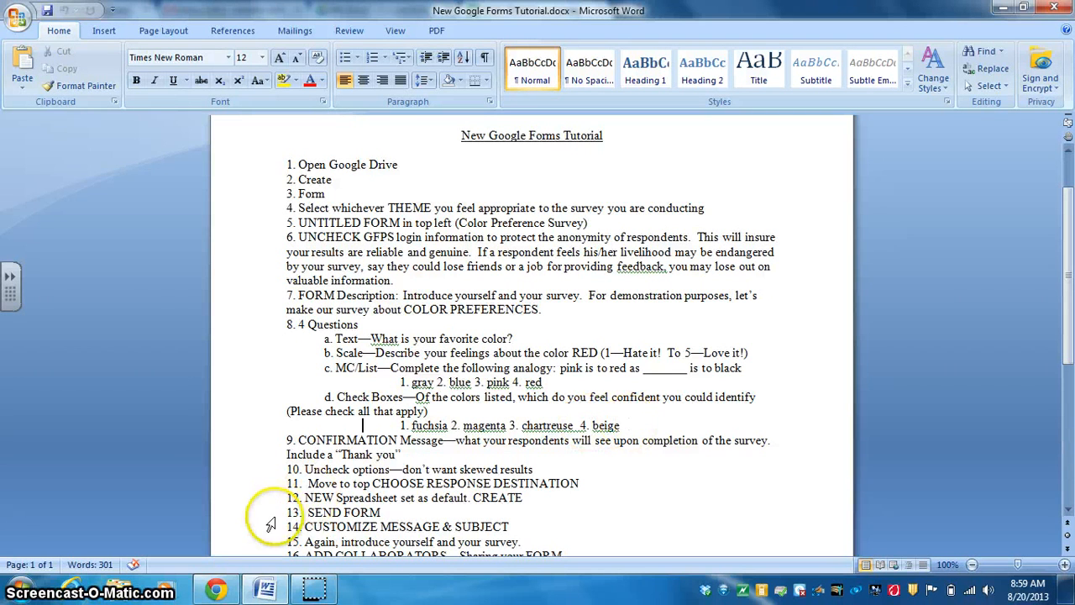
mouse_move(264, 593)
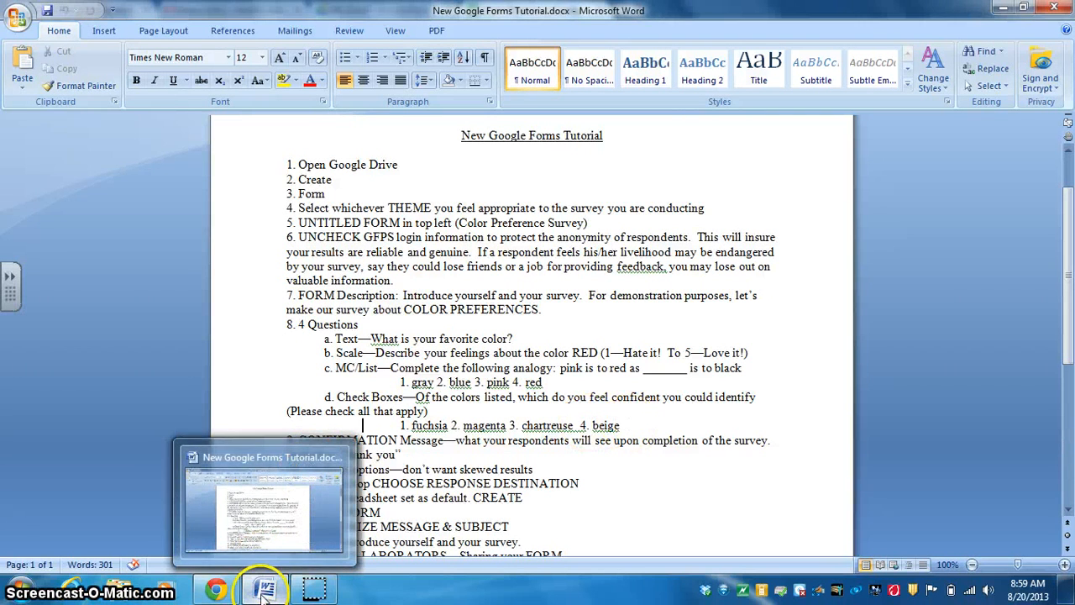
click(216, 589)
click(252, 361)
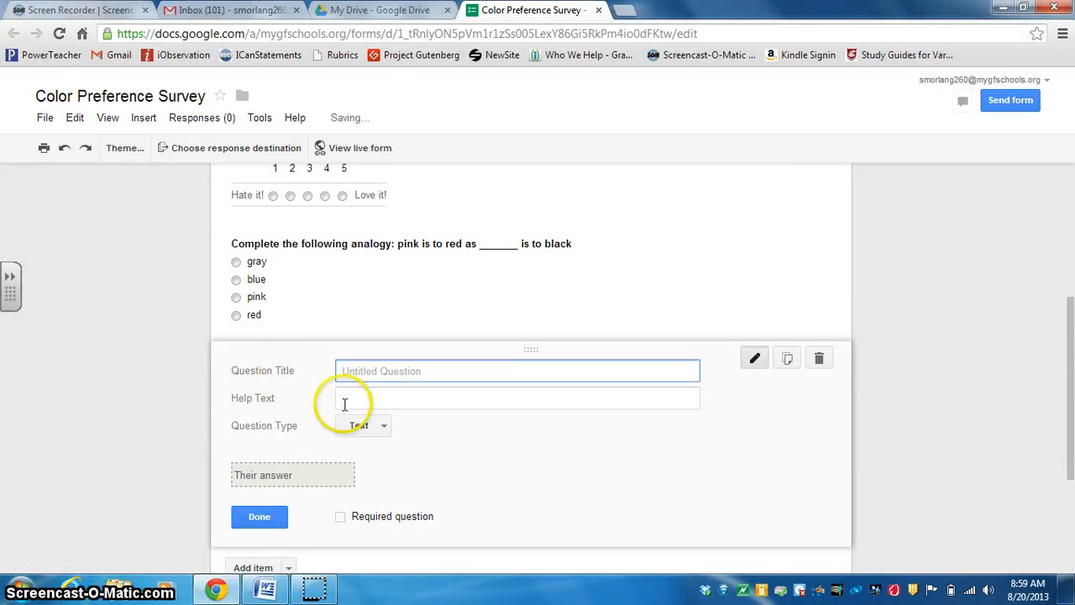
click(382, 426)
click(391, 447)
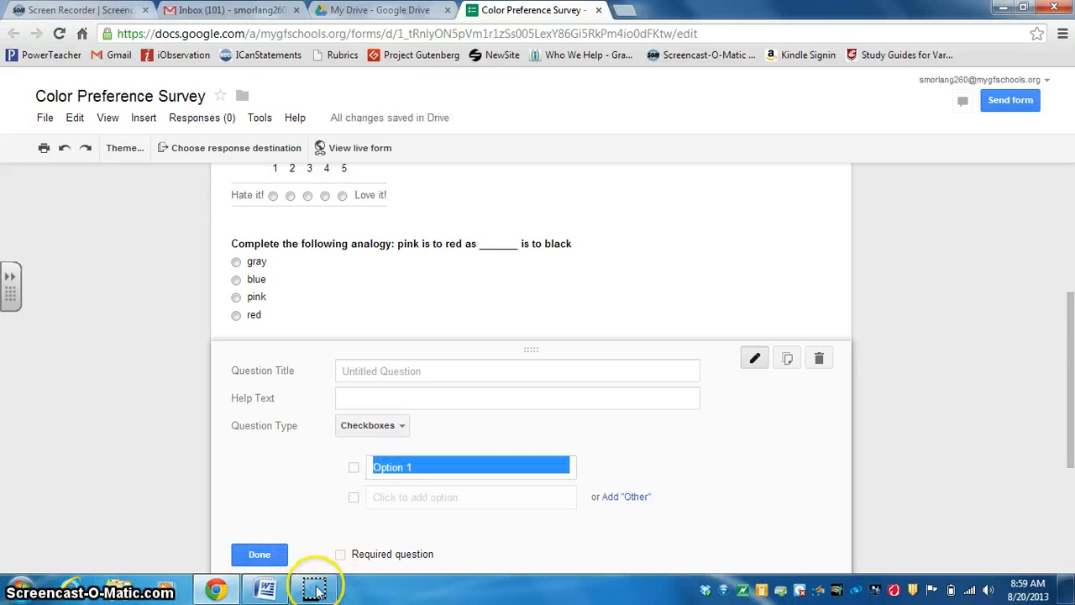
Step: Copy "Of the colors listed, which do you feel confident you could identify" from the Word outline into the checkbox question's title
click(263, 586)
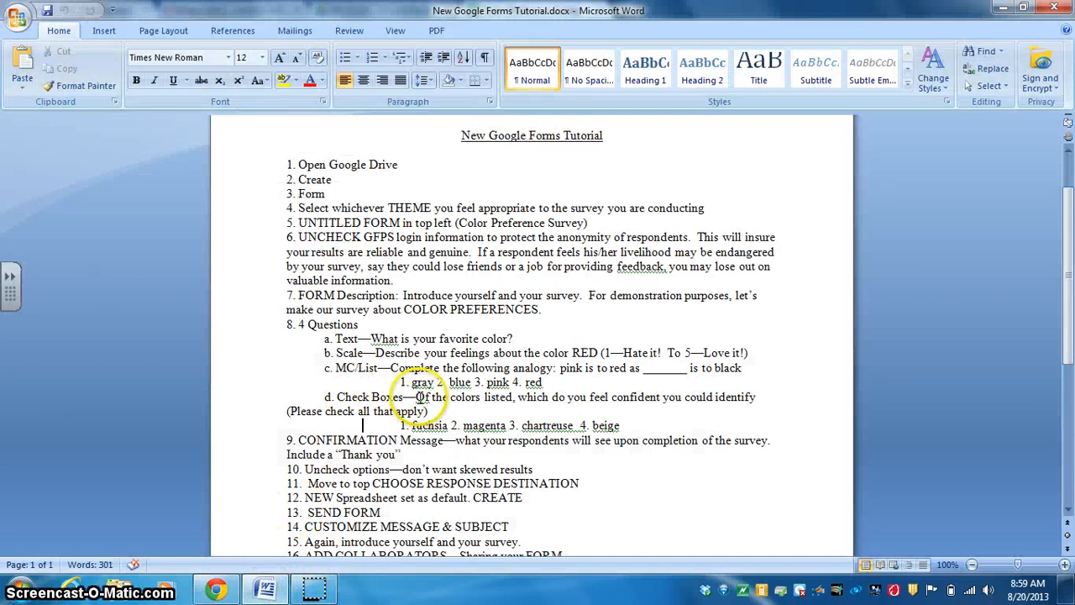
double_click(423, 397)
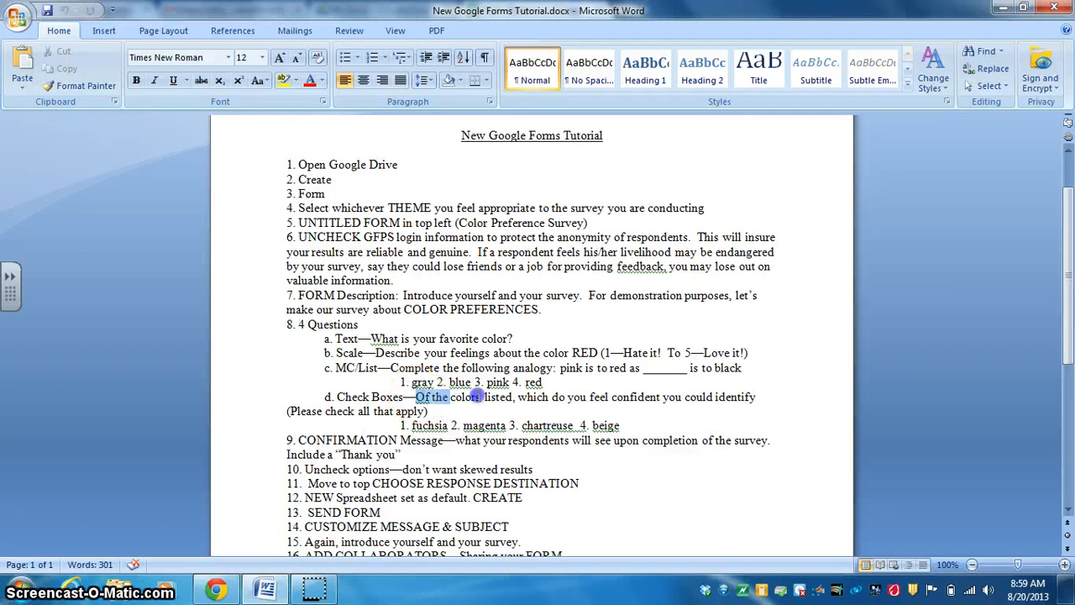
drag(477, 395, 748, 405)
key(ctrl+c)
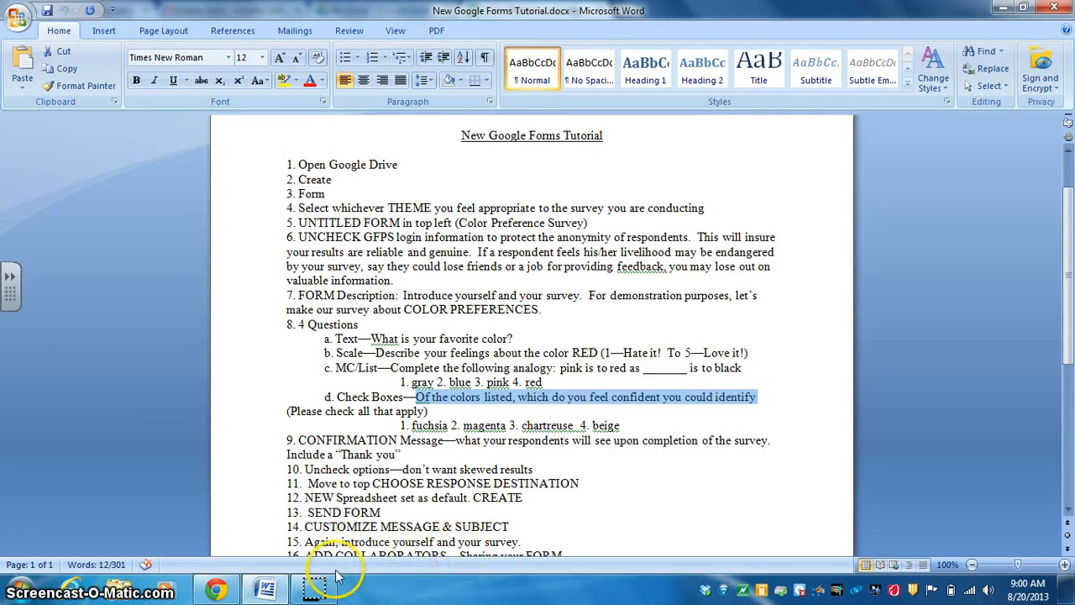
click(220, 588)
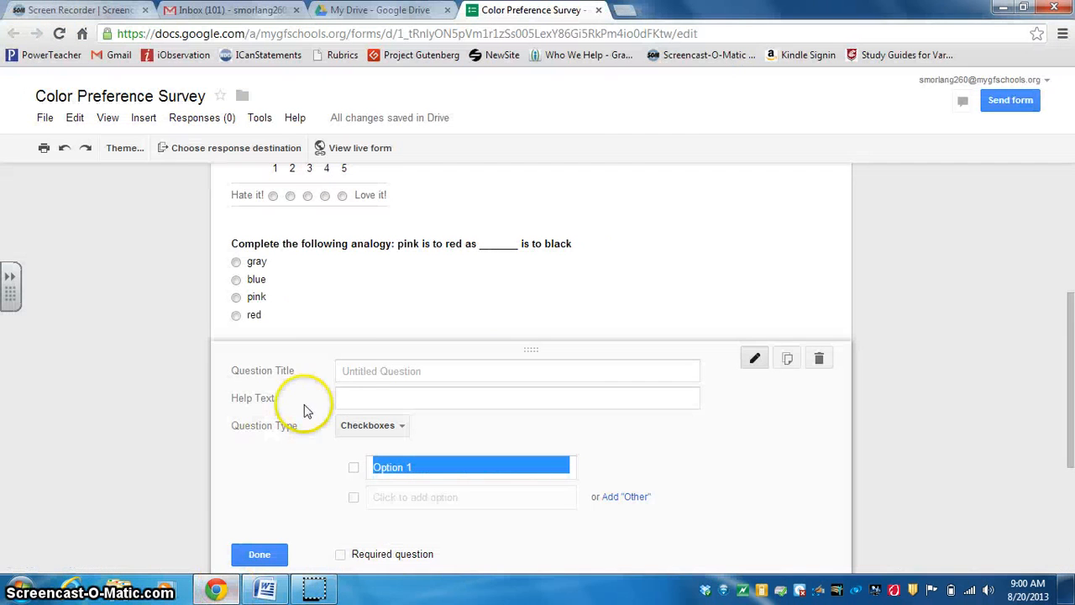
click(361, 371)
key(ctrl+v)
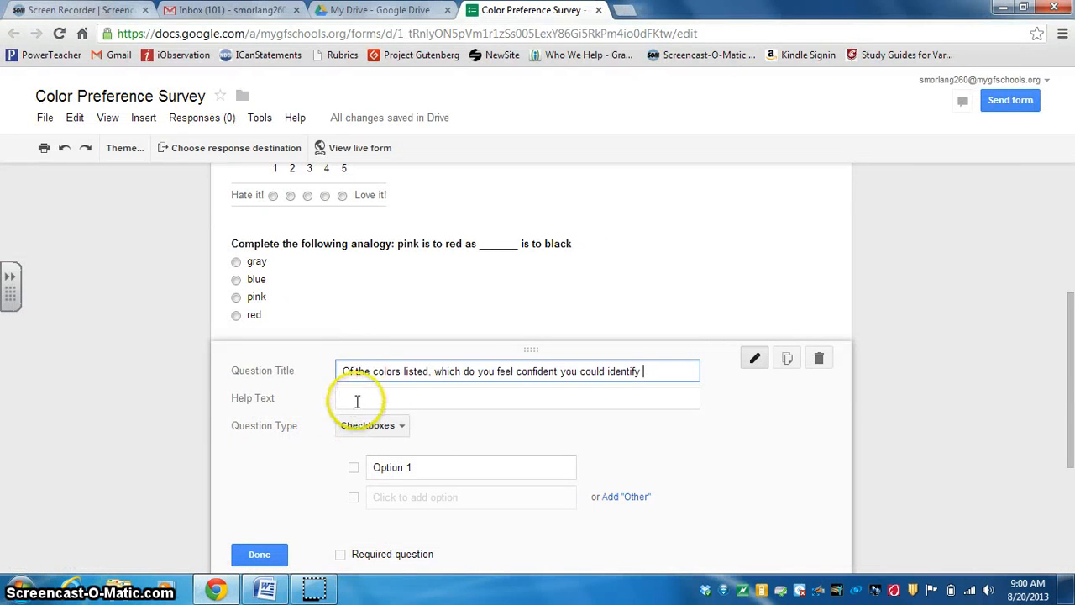
Step: Copy "(Please check all that apply)" from the Word outline into the checkbox question's help text
click(344, 398)
click(265, 590)
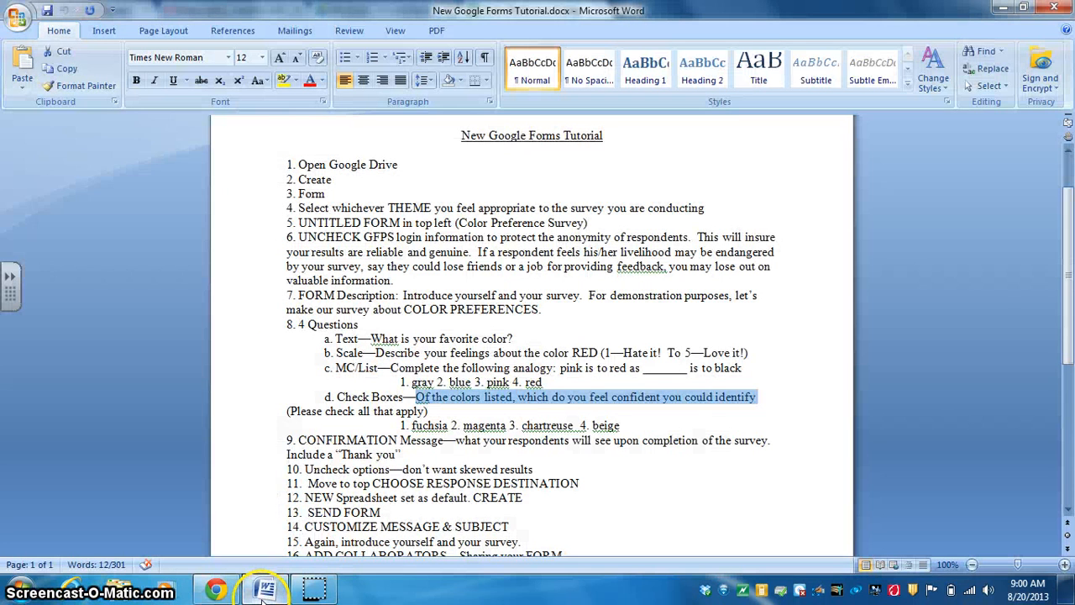
drag(287, 411, 376, 410)
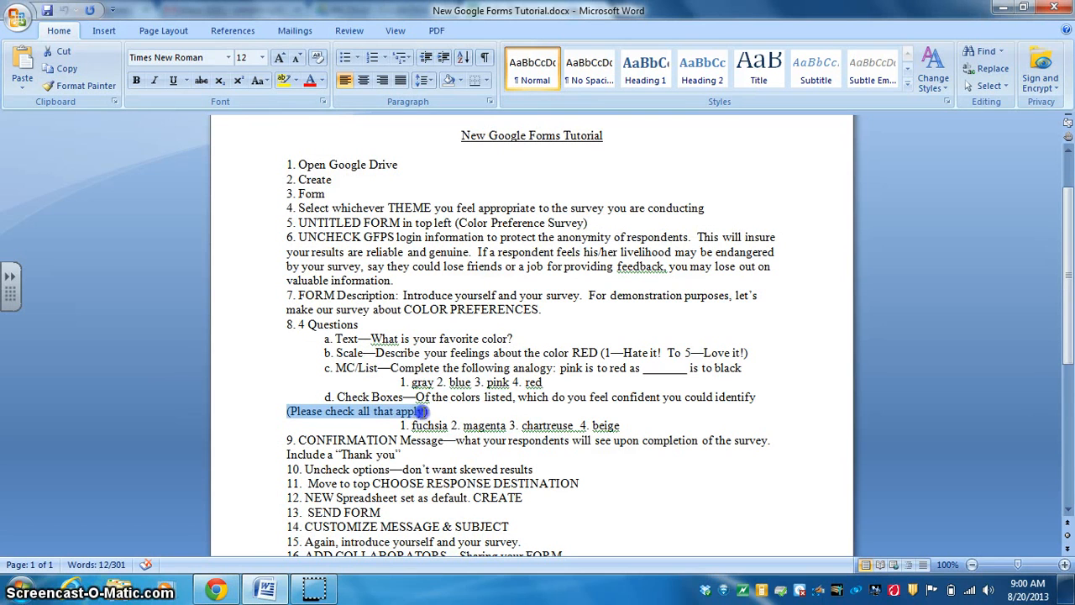
drag(424, 410, 428, 414)
key(ctrl+c)
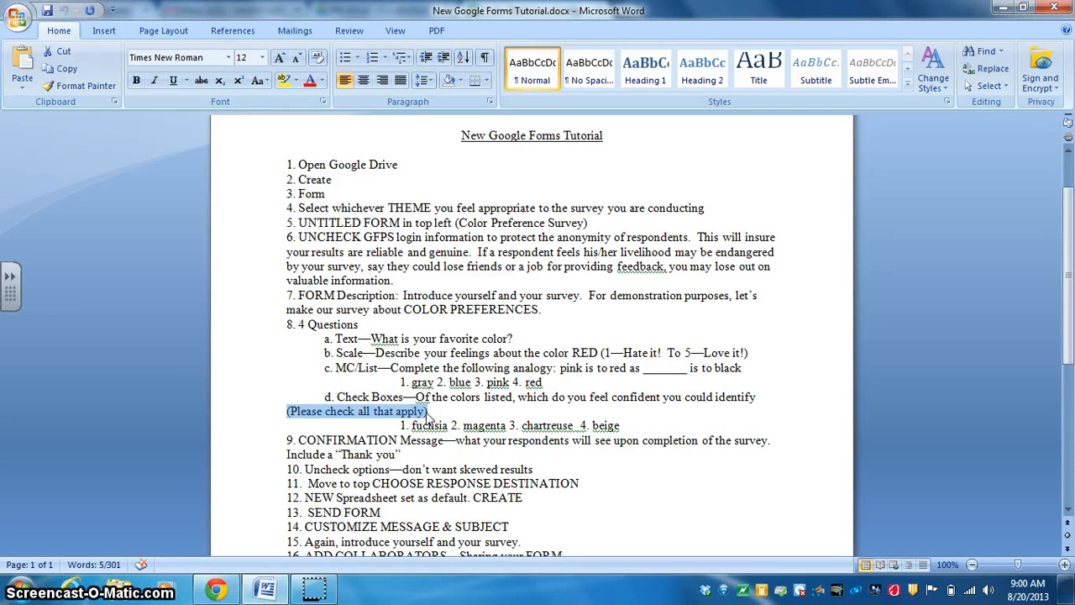
click(217, 591)
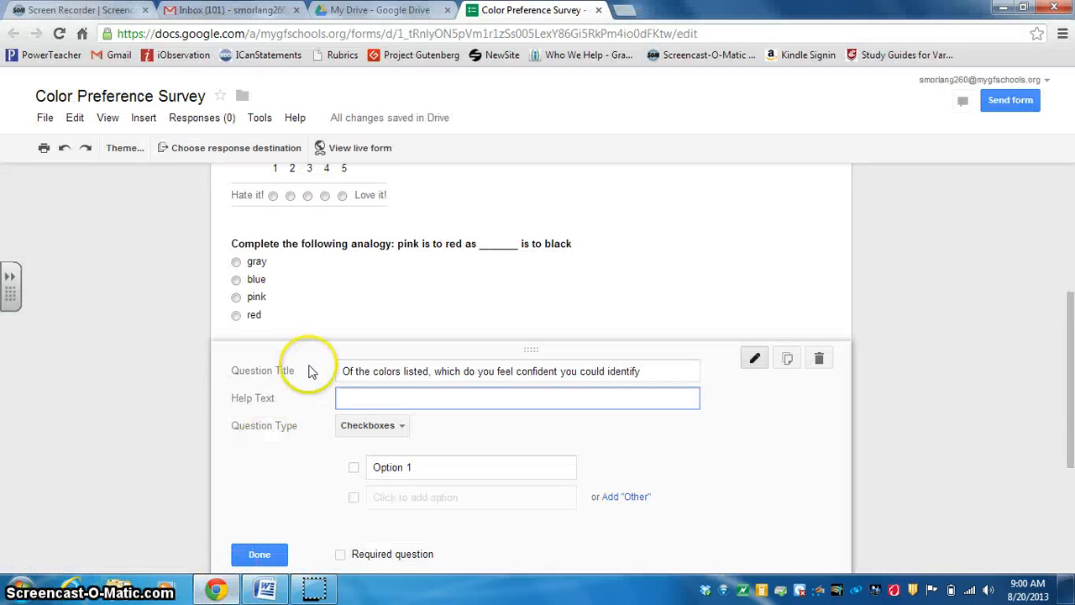
key(ctrl+v)
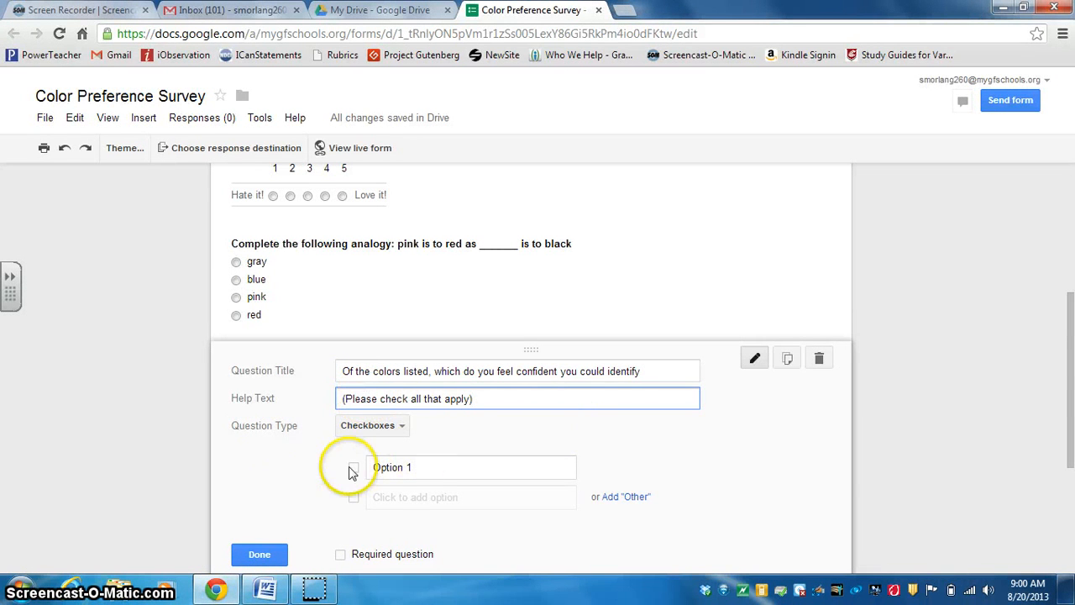
Step: Copy "fuchsia" from the Word outline into the first checkbox option, removing the stray period and space before it
click(267, 591)
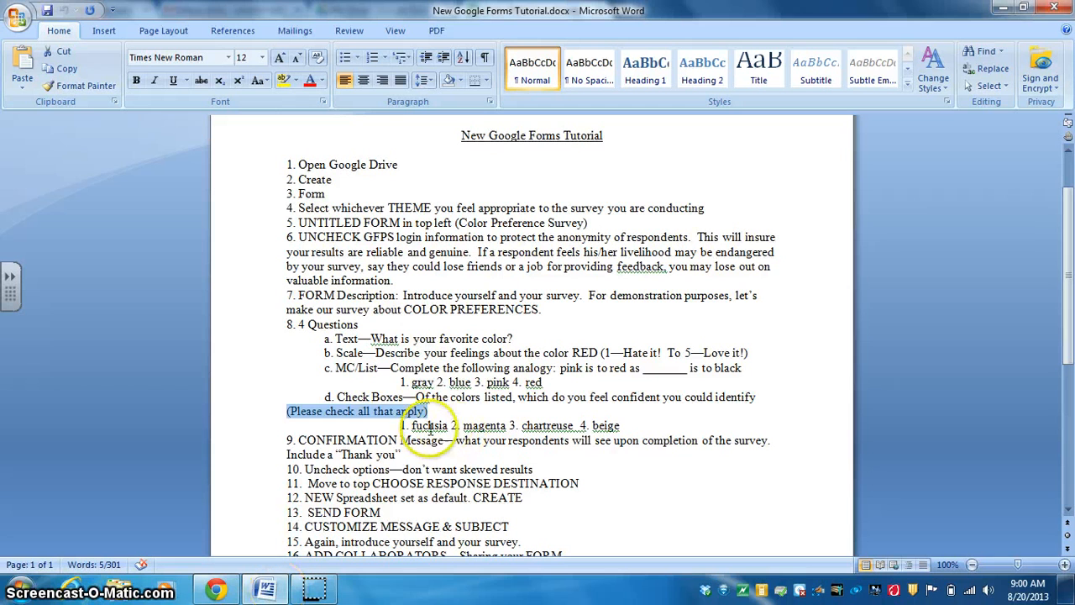
click(409, 425)
drag(438, 426, 438, 430)
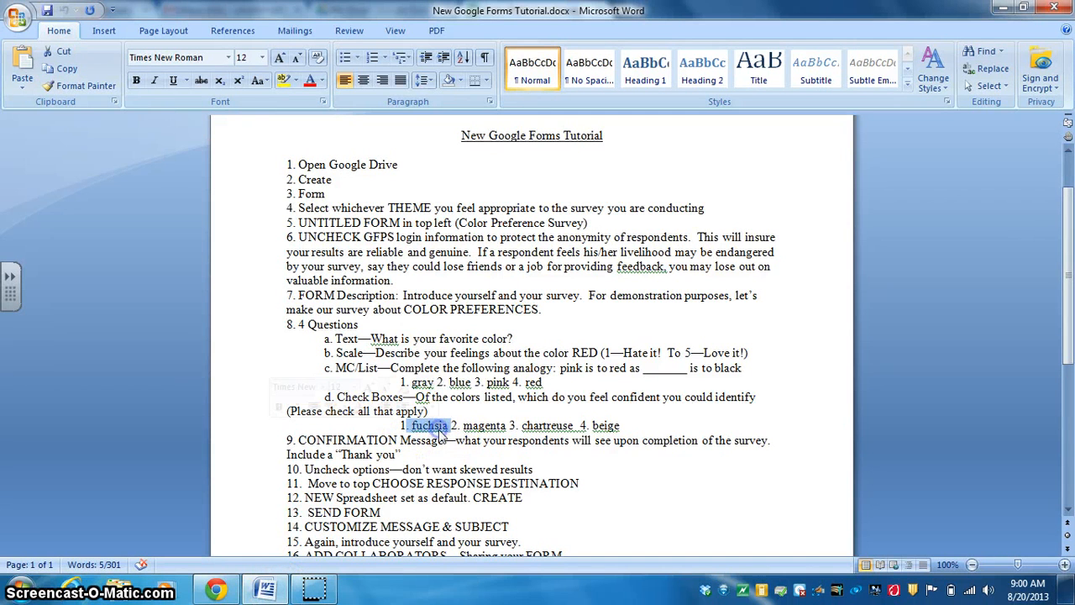
click(217, 591)
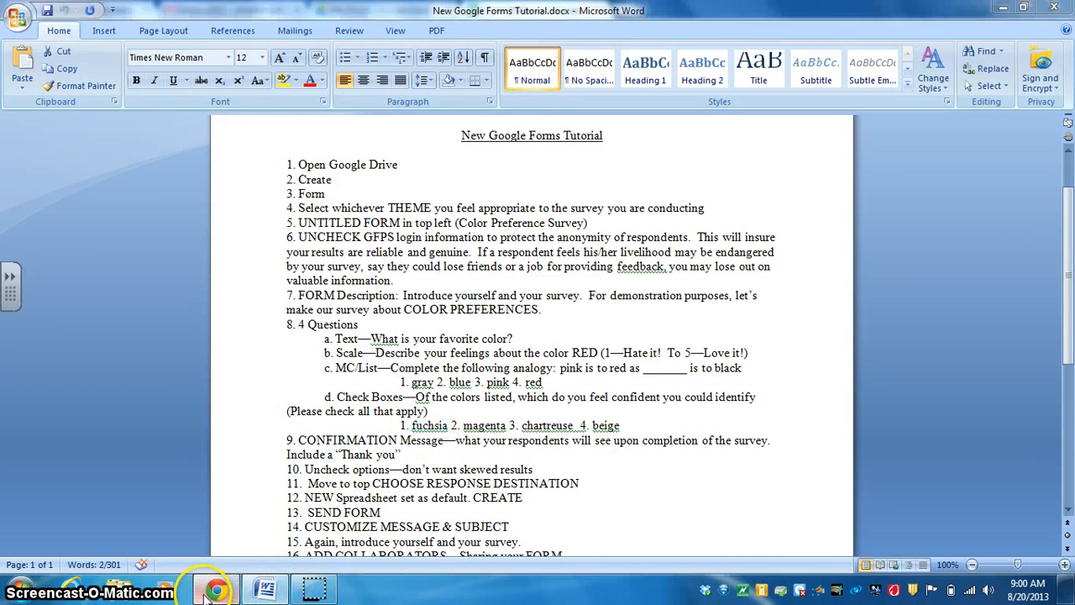
click(413, 467)
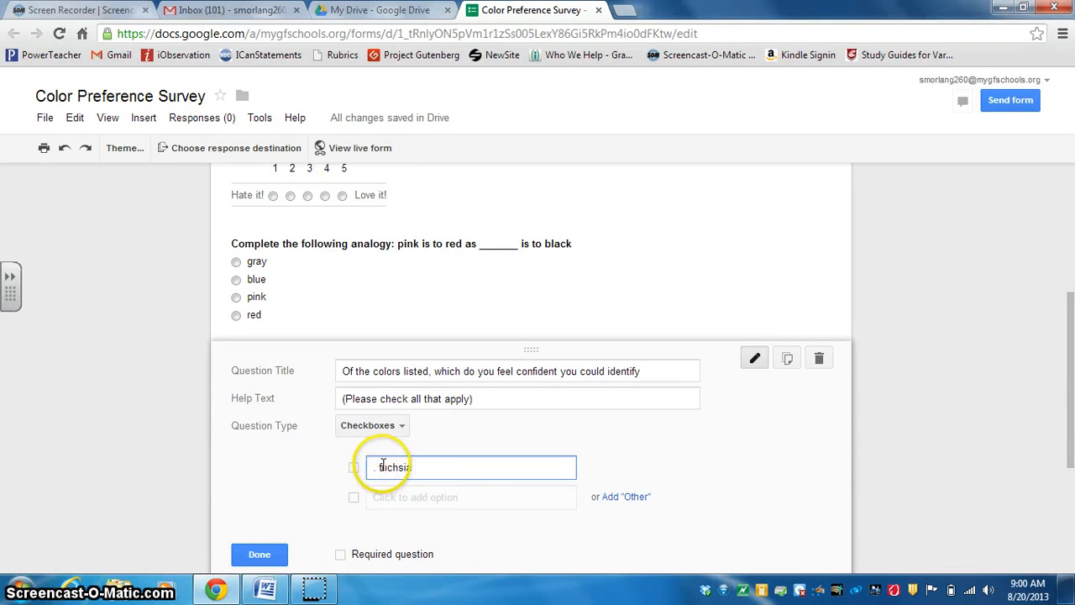
click(379, 467)
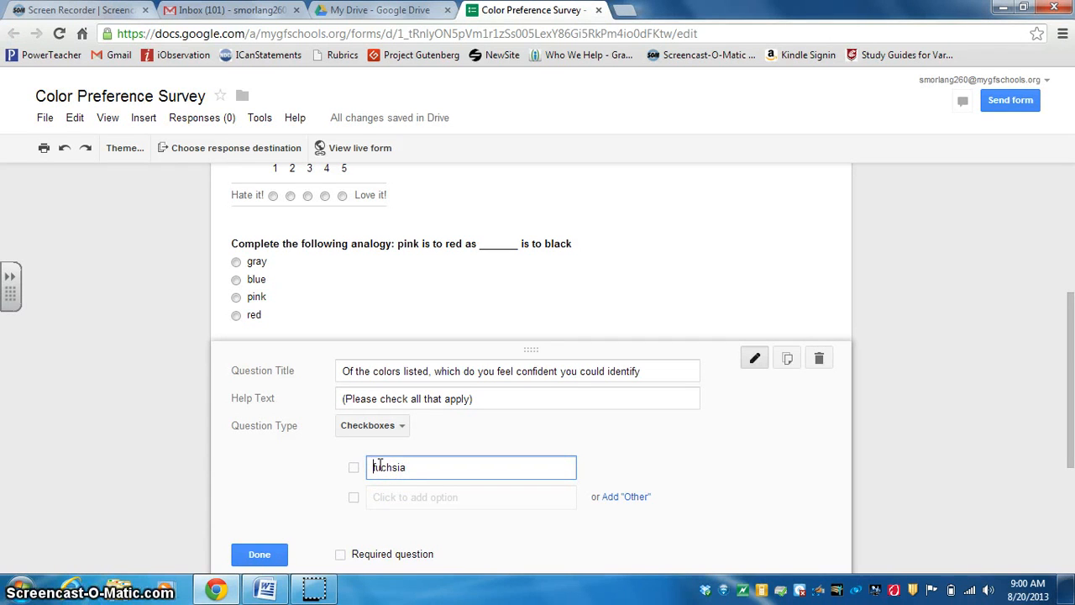
Step: Copy "magenta" from the Word outline into the checkbox question's second option
mouse_move(267, 591)
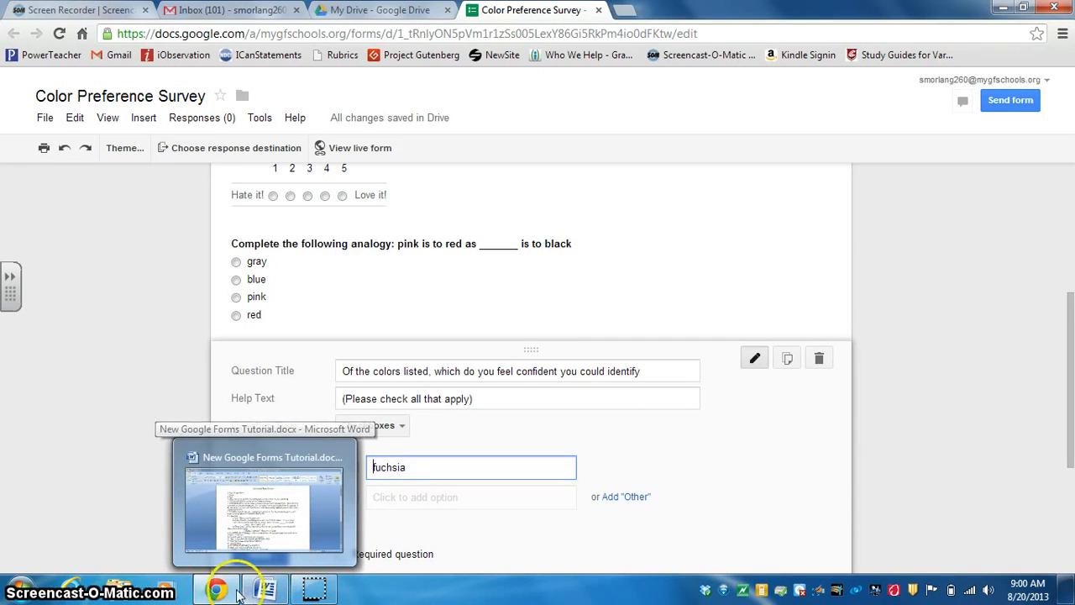
click(227, 592)
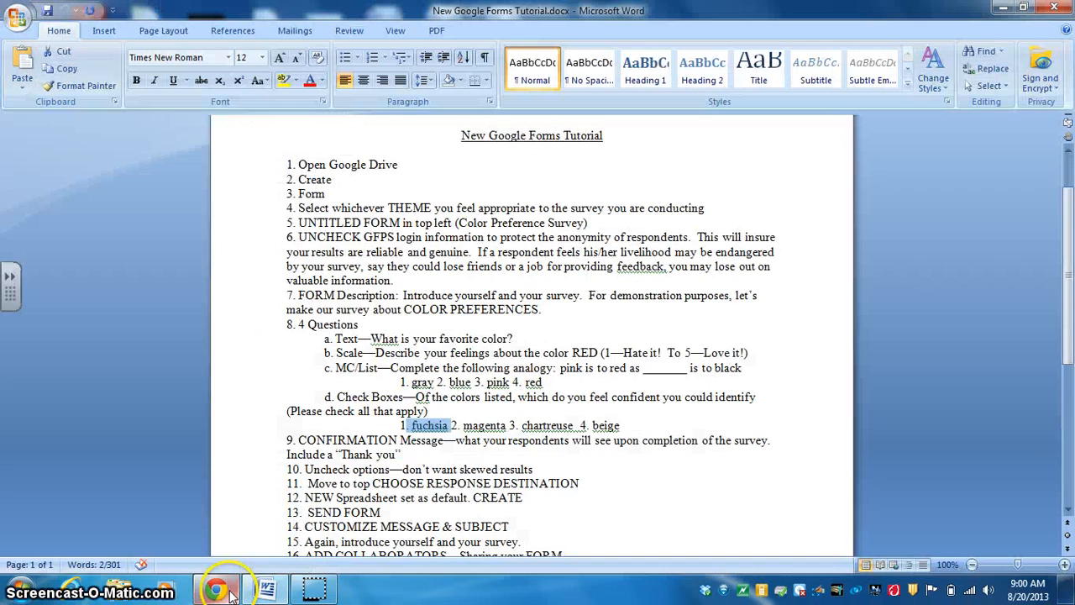
click(467, 426)
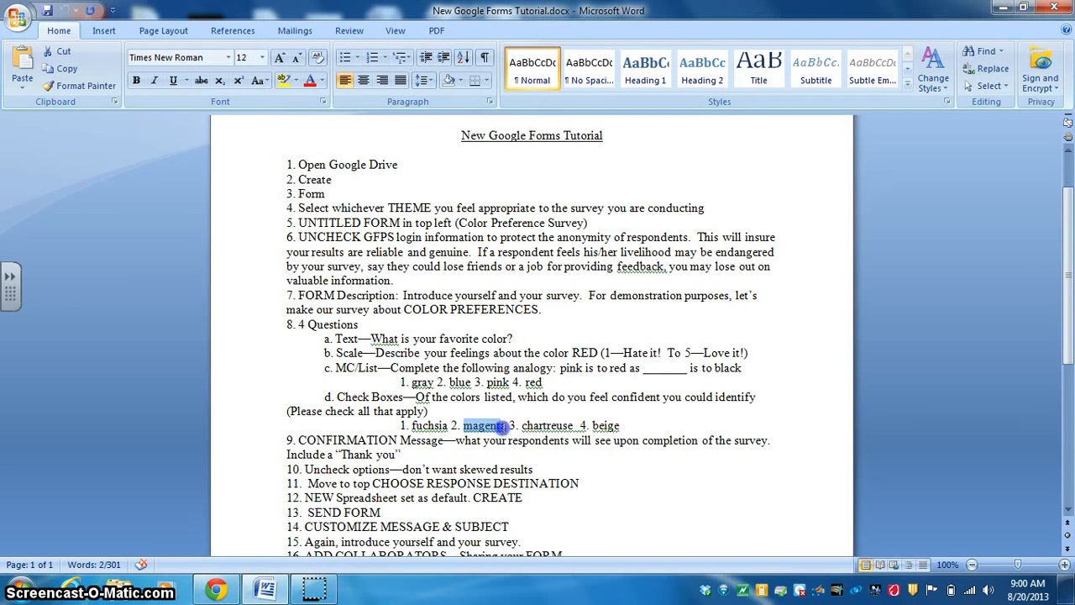
drag(501, 427, 506, 427)
key(ctrl+c)
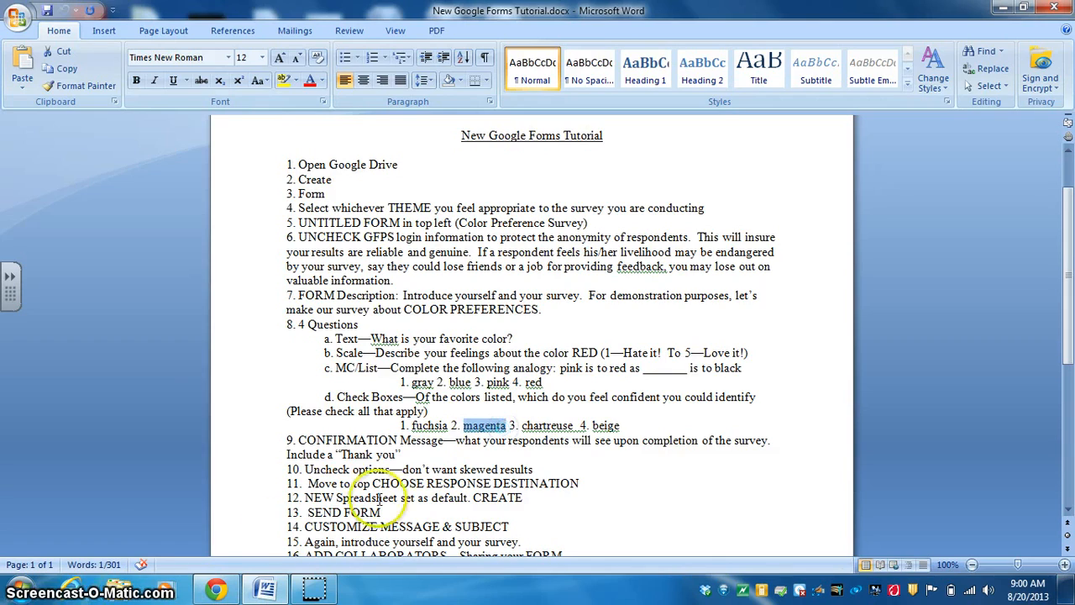
click(267, 588)
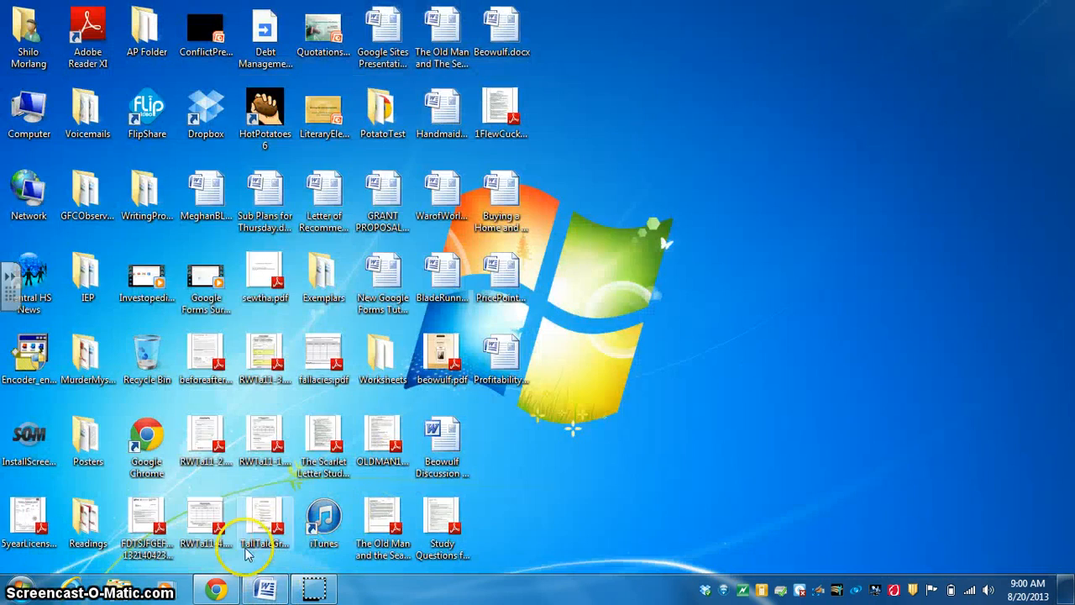
click(220, 590)
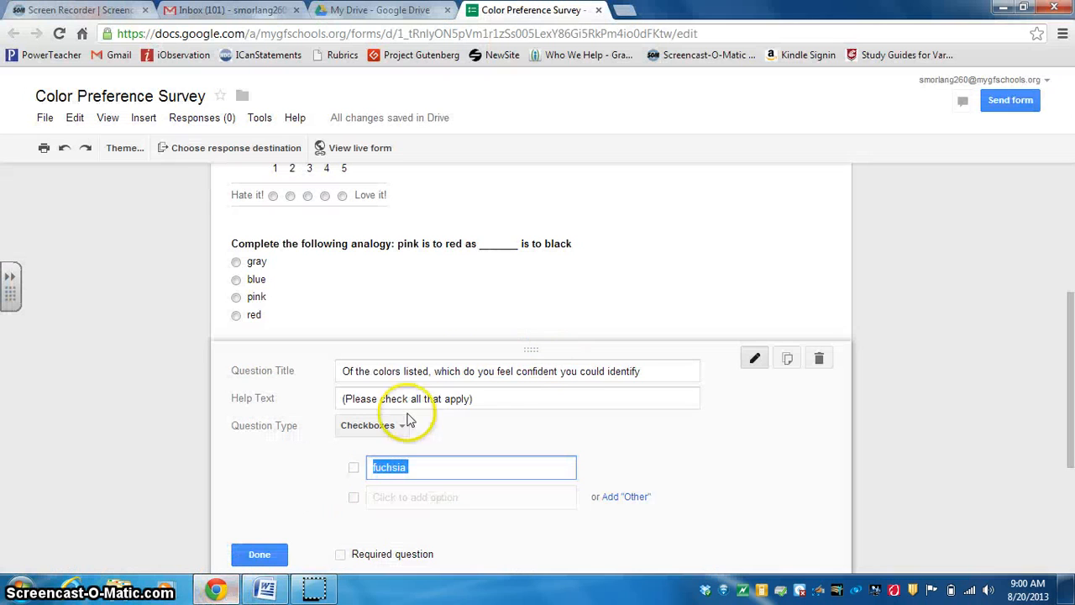
click(395, 500)
key(ctrl+v)
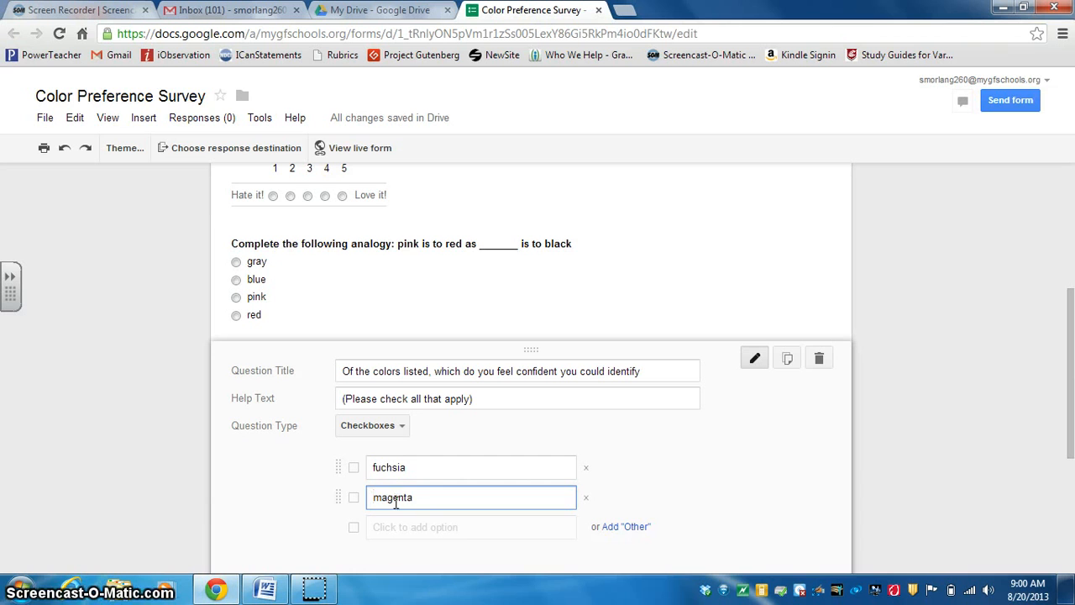
Step: Add a third checkbox option and fill it with "chartreuse" copied from the Word outline
click(406, 529)
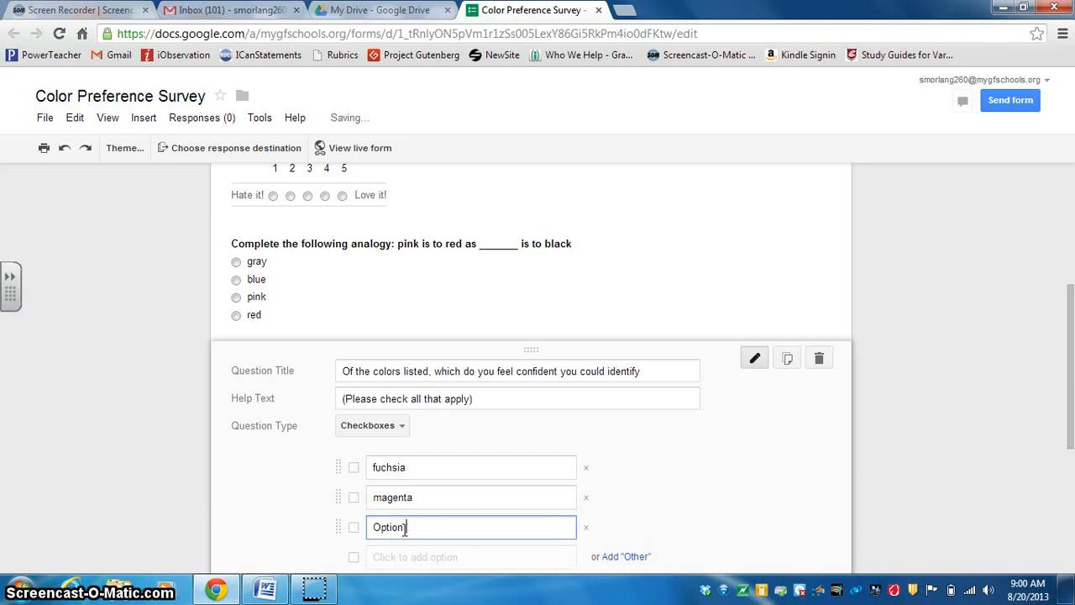
click(266, 590)
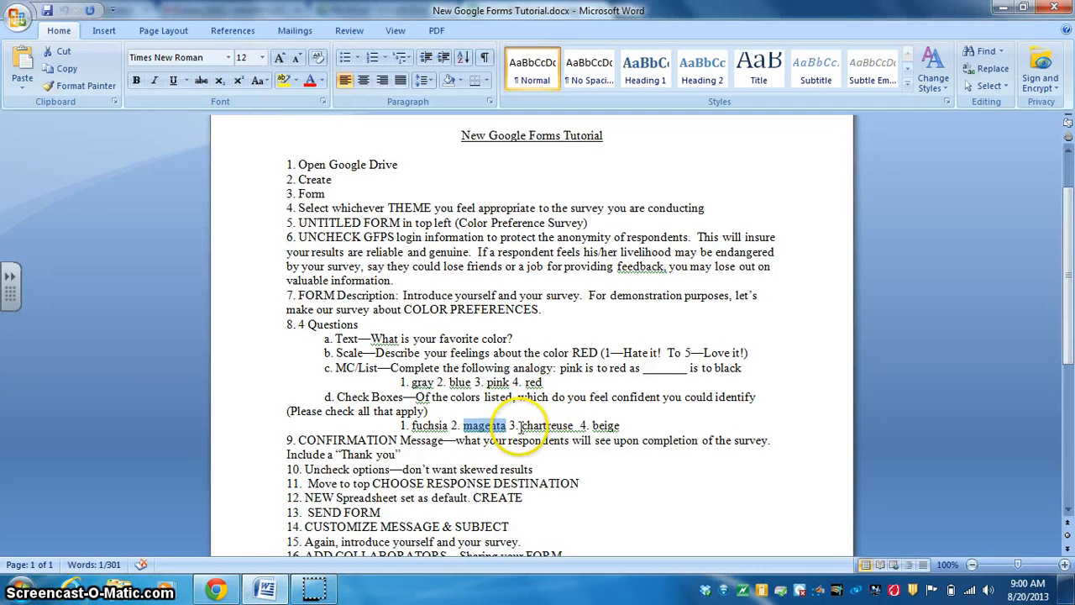
drag(519, 426, 542, 426)
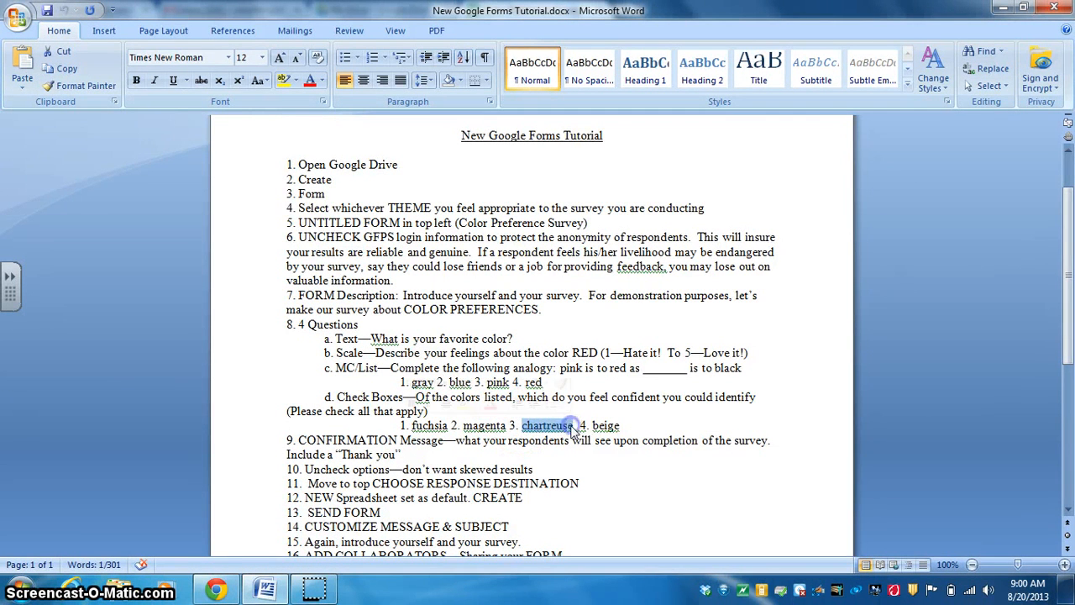
click(216, 590)
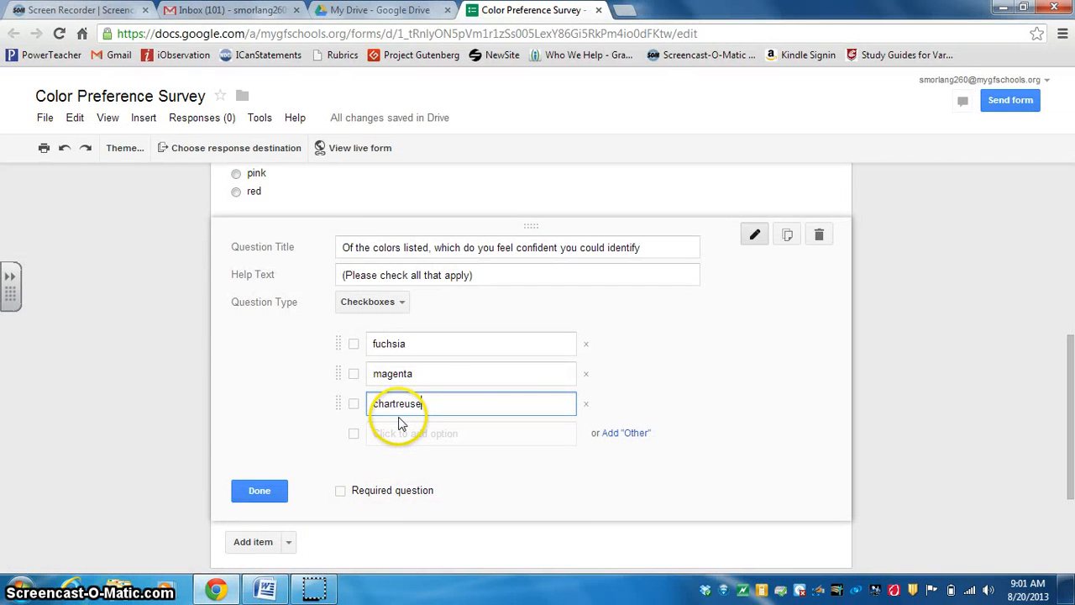
Step: Add a fourth checkbox option with "beige" copied from the Word outline, and finish editing the question
click(397, 435)
drag(418, 435, 378, 433)
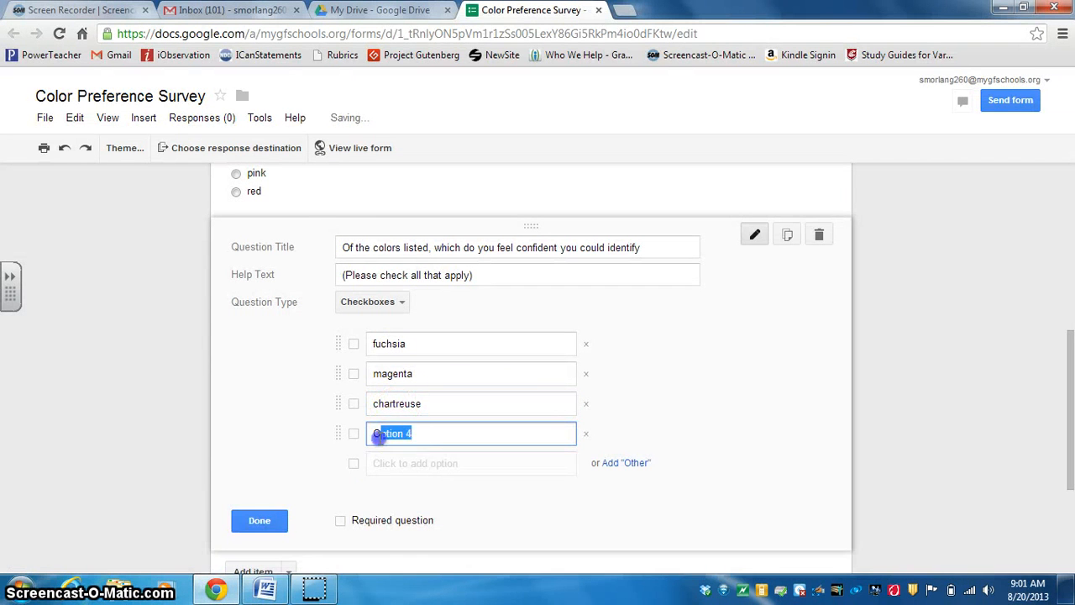
key(BackSpace)
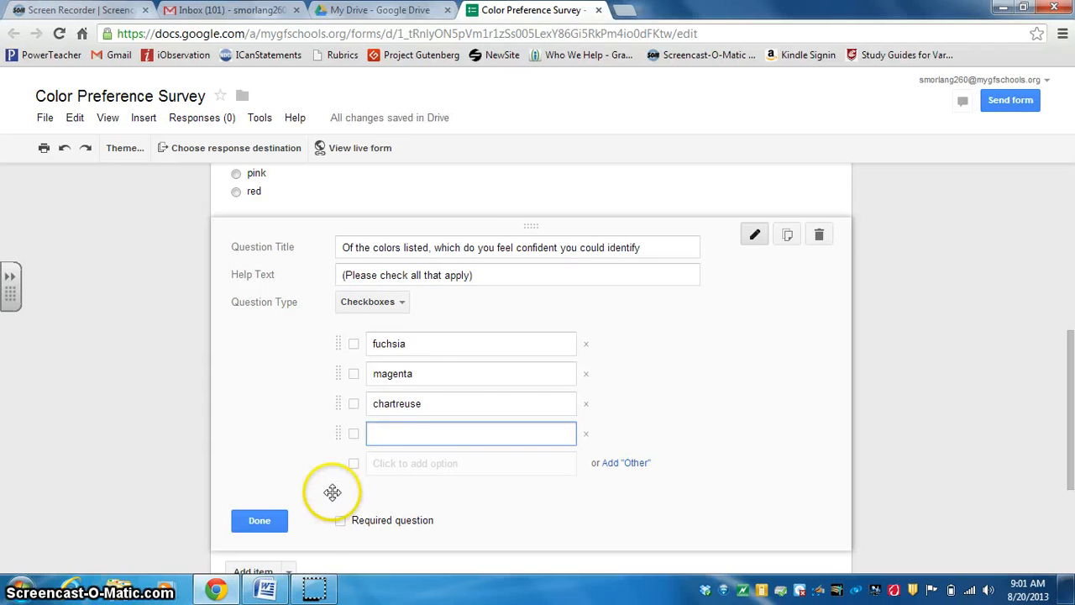
click(278, 594)
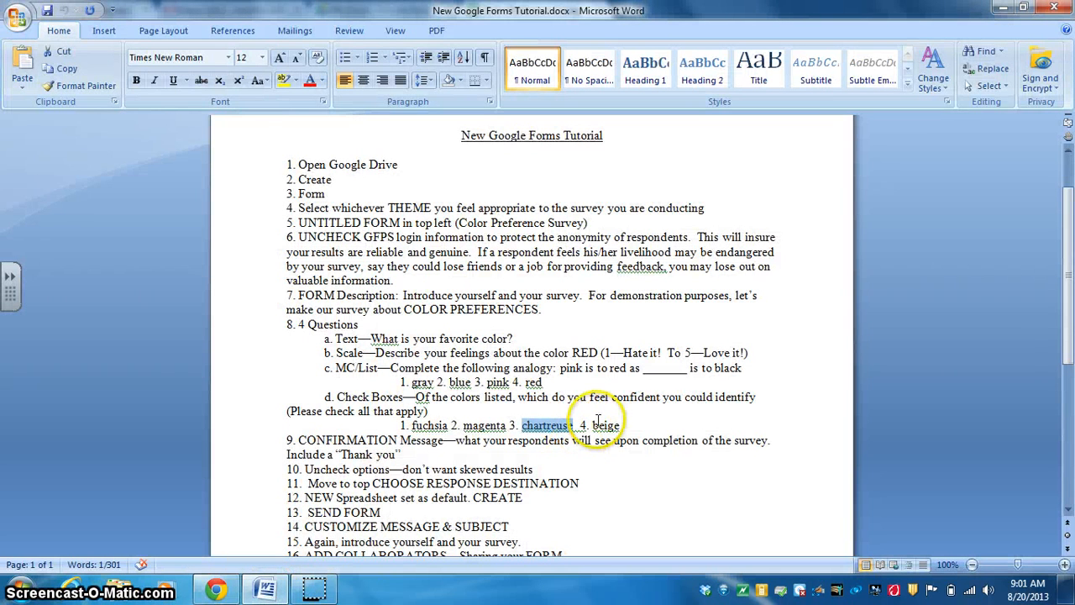
drag(593, 424, 620, 425)
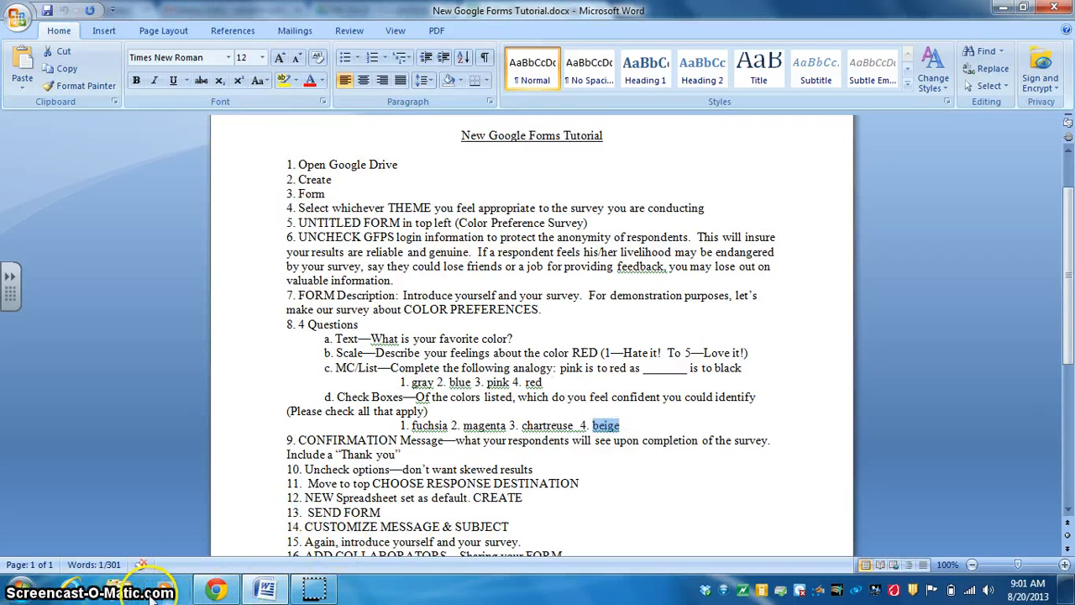
click(216, 591)
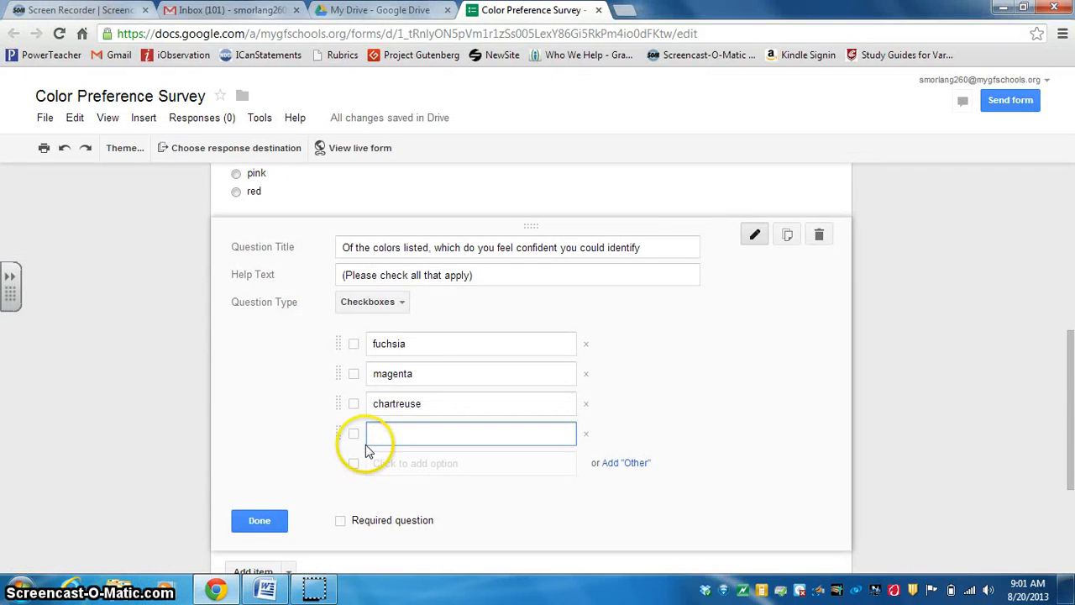
click(262, 519)
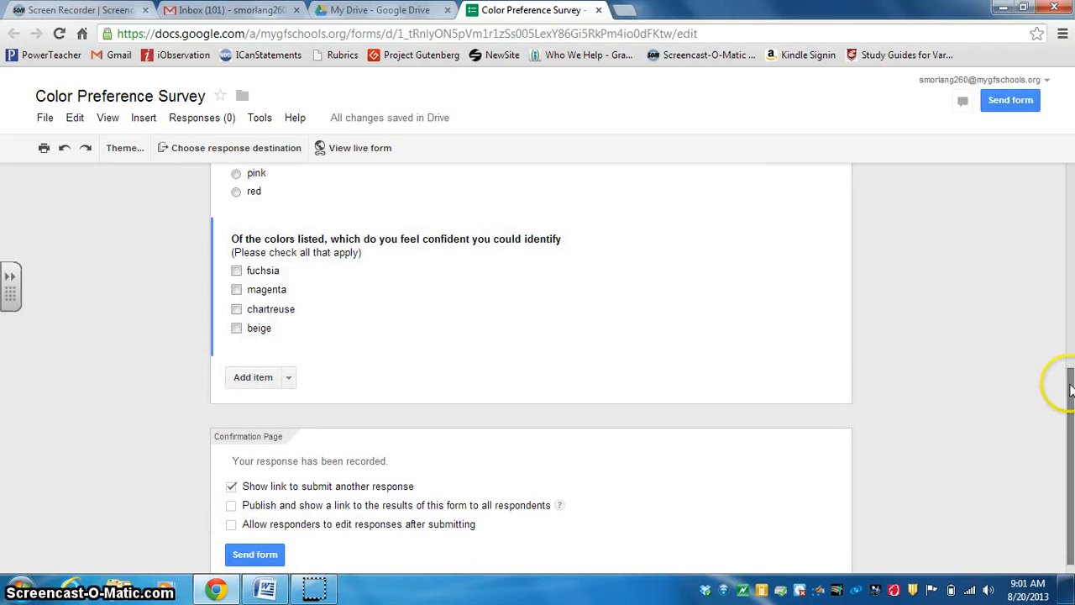
Step: On the confirmation page, turn off the link to submit another response and append "Thank you for your participation." to the message
scroll(1071, 391, down, 1)
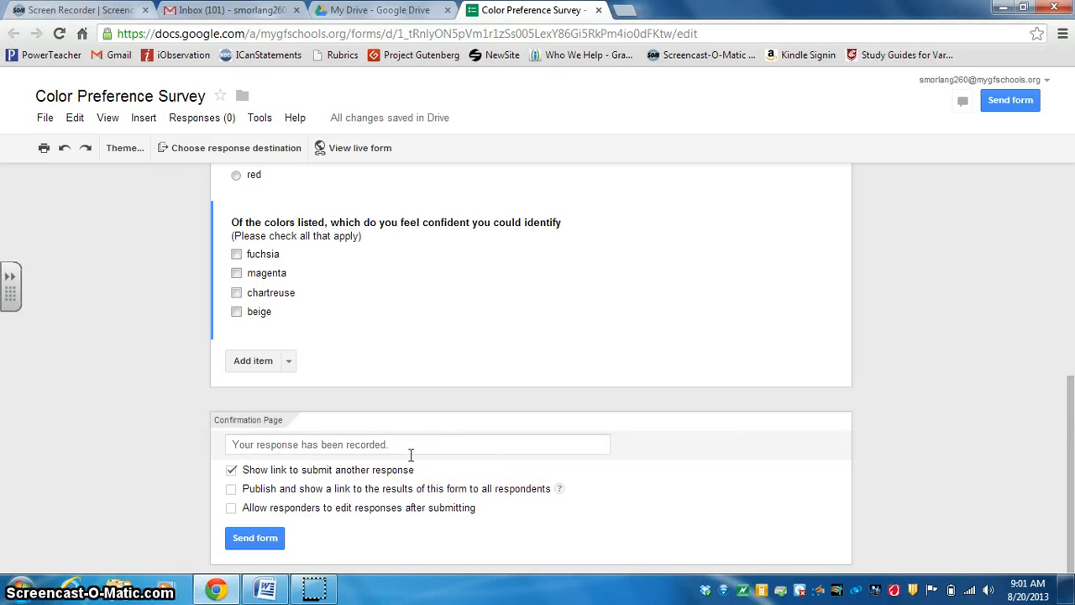
click(293, 500)
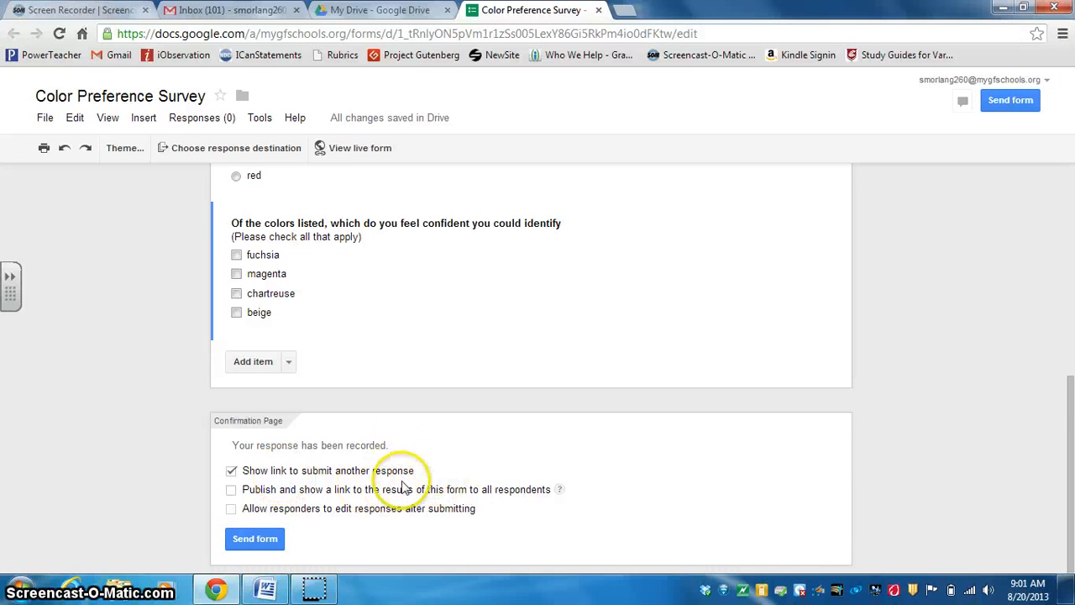
click(231, 472)
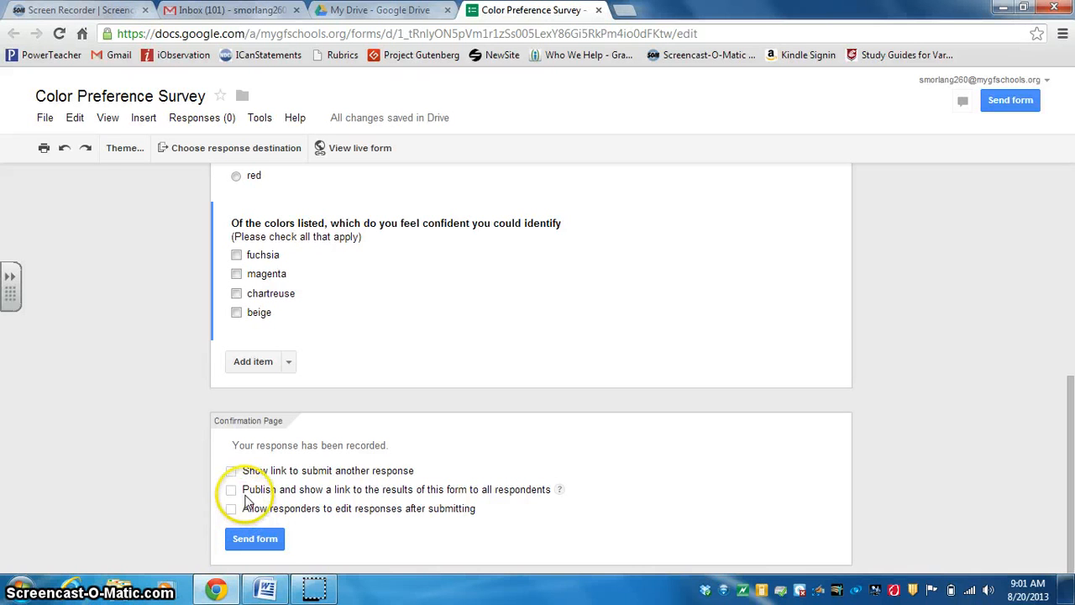
click(415, 442)
text(Thank you for your participation.)
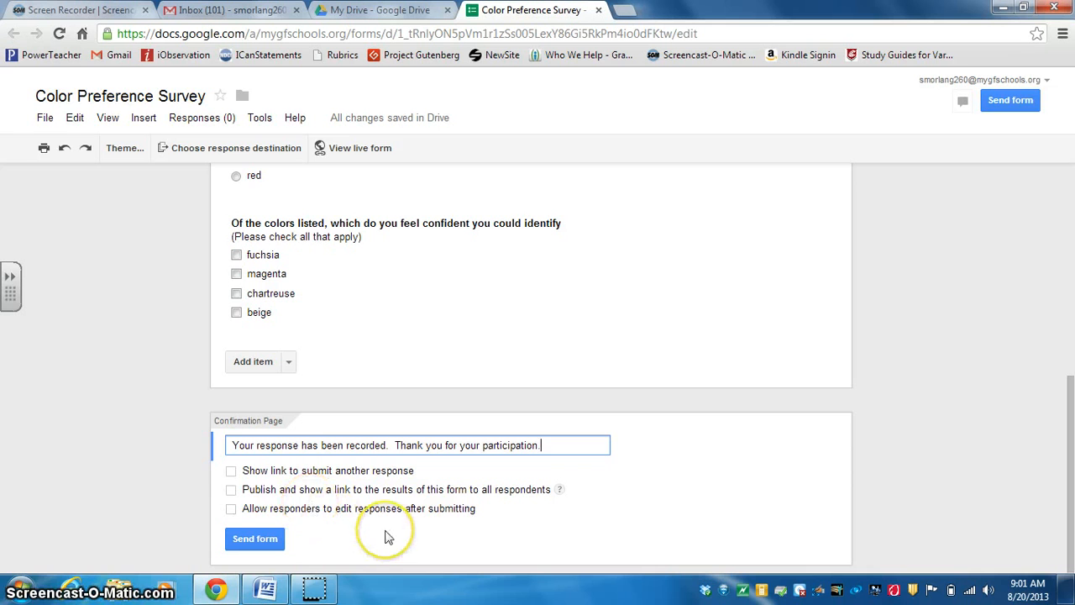
Step: Following the Word outline, create the new response spreadsheet "Color Preference Survey (Responses)" with the option to always create a new spreadsheet enabled
click(262, 591)
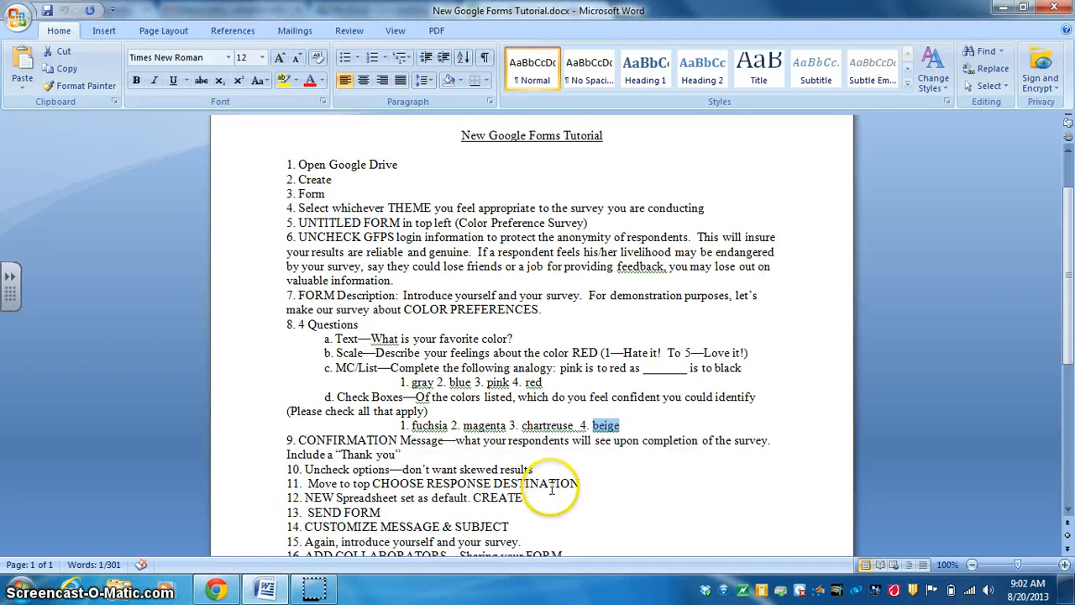
drag(354, 484, 537, 480)
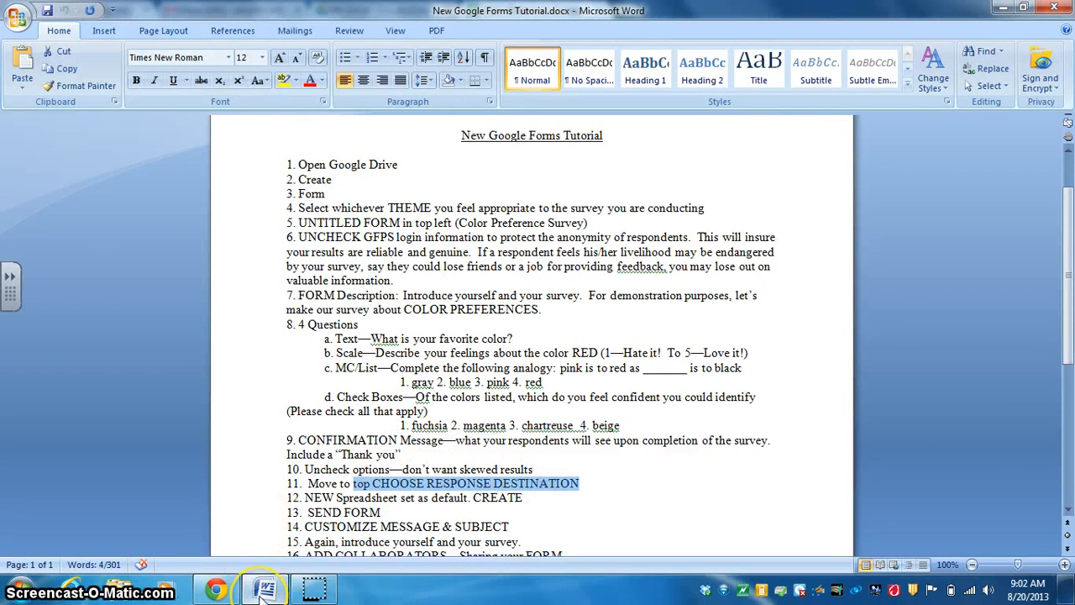
click(222, 593)
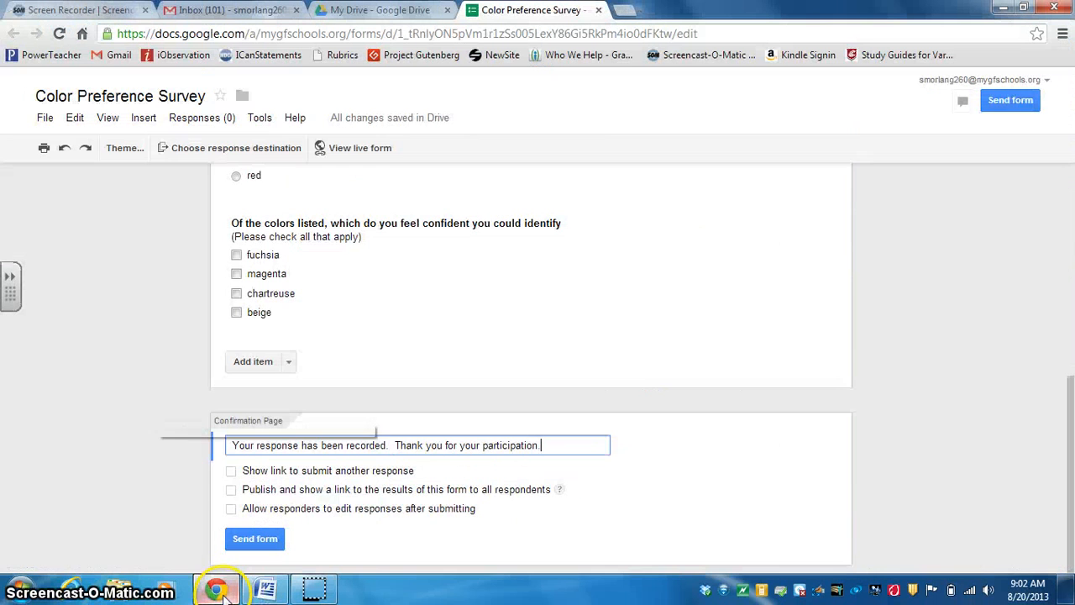
click(229, 150)
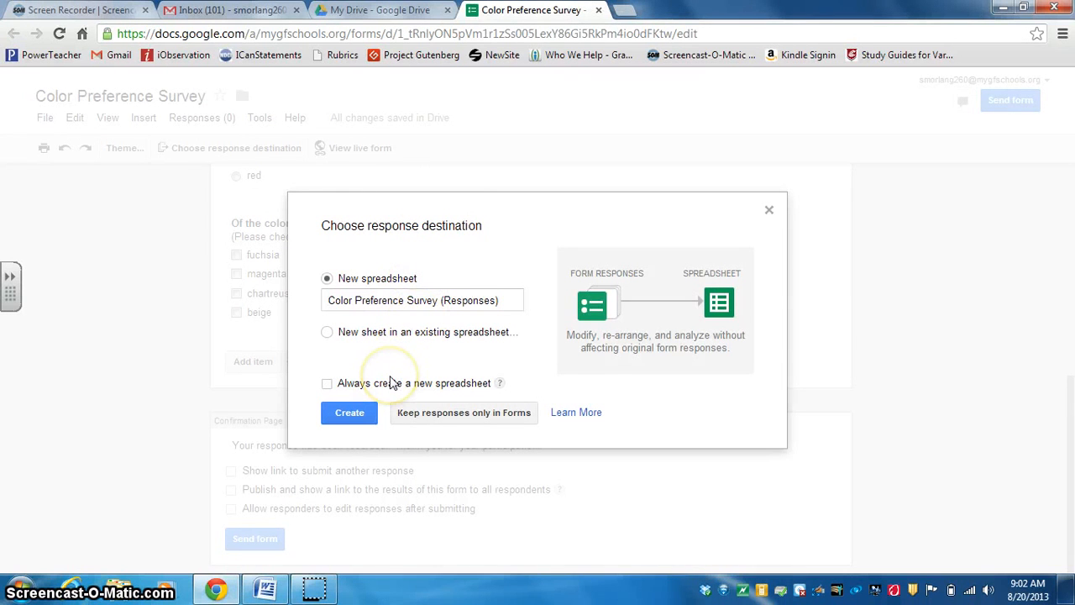
click(328, 384)
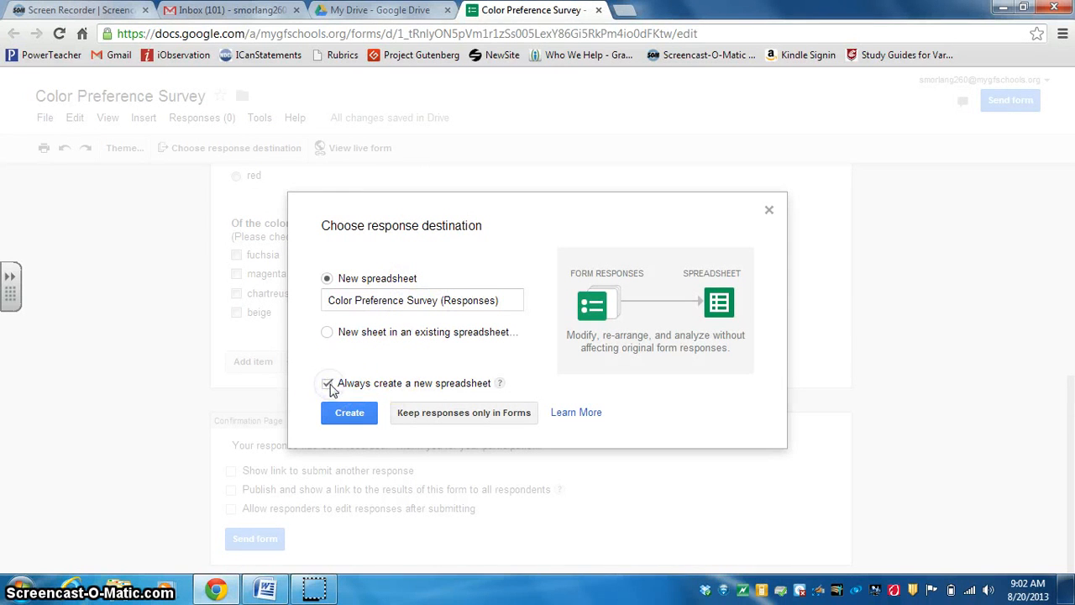
click(351, 413)
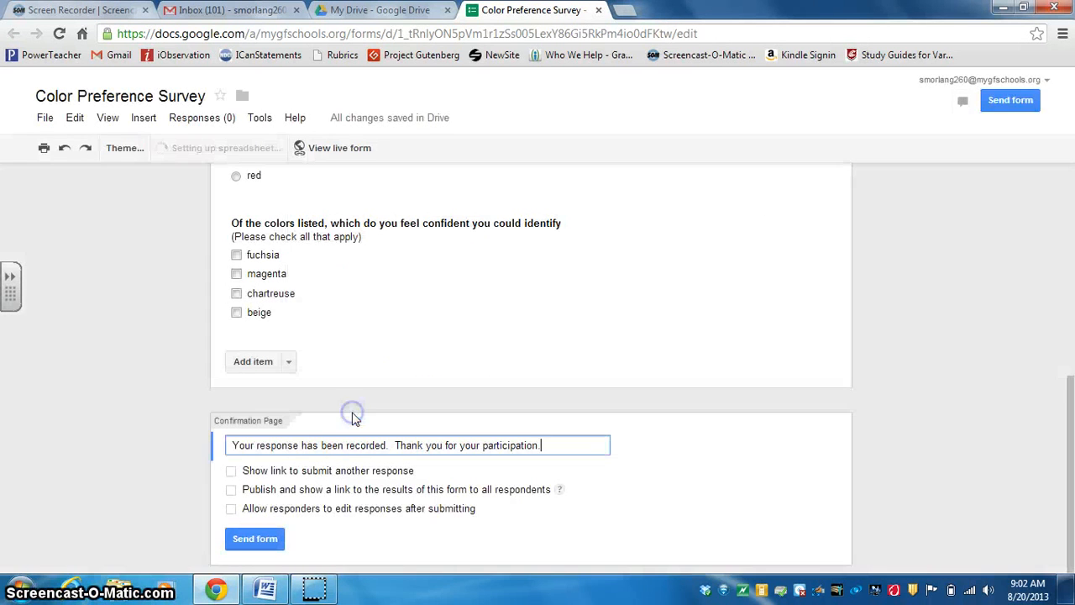
Step: Check the Word outline's remaining instructions after the response spreadsheet and return to the form
click(265, 589)
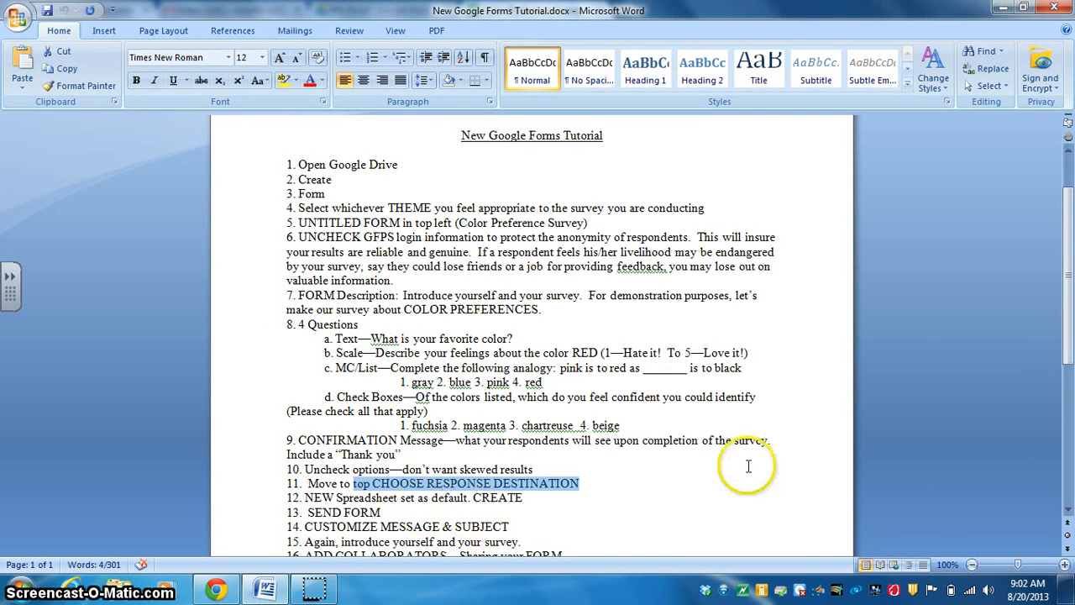
scroll(1070, 334, down, 3)
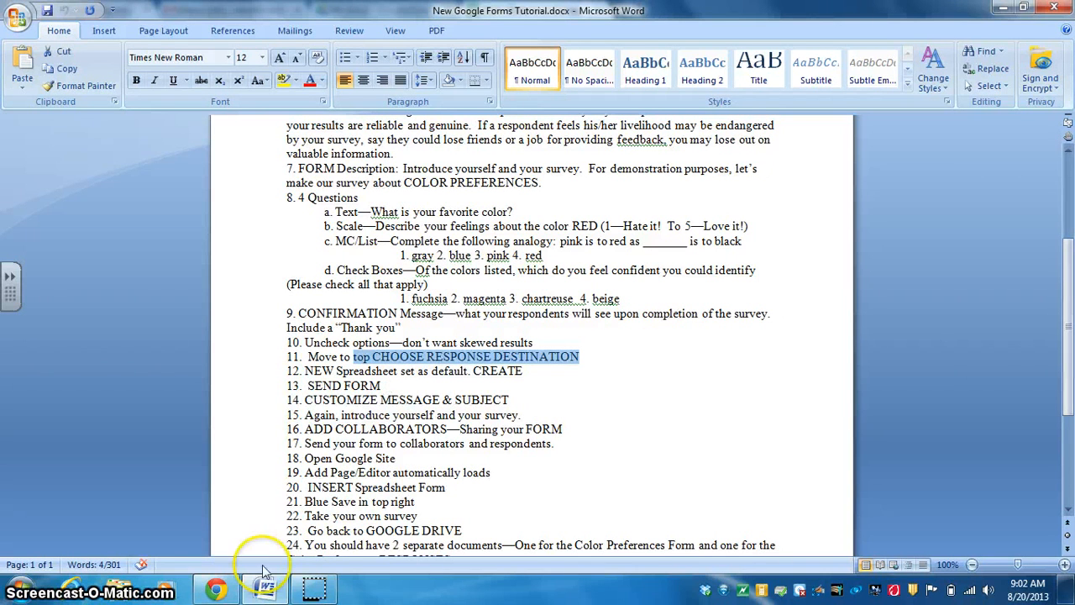
click(216, 590)
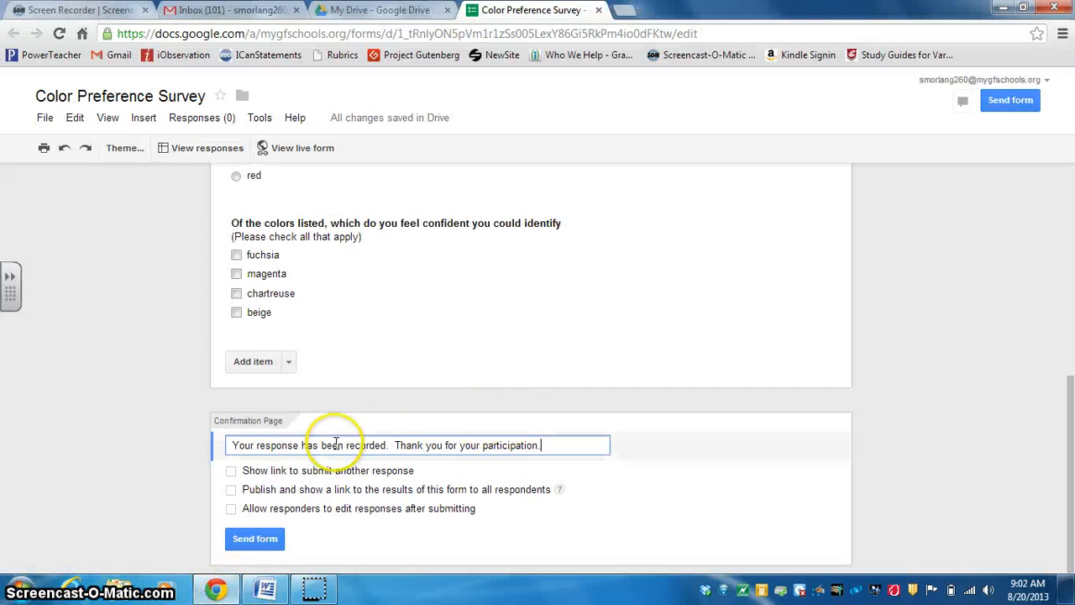
click(256, 539)
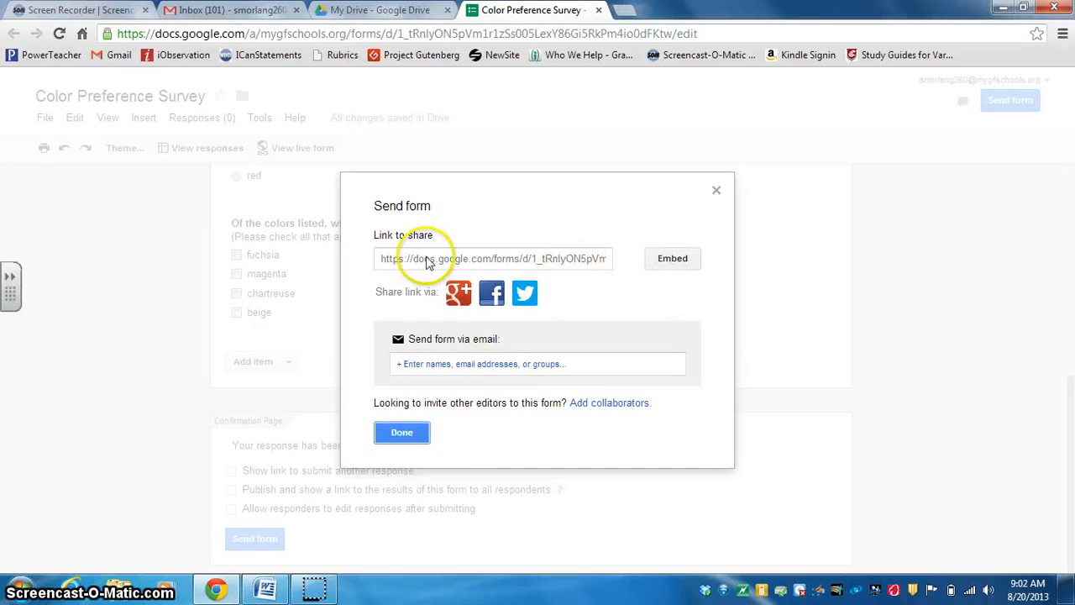
click(423, 364)
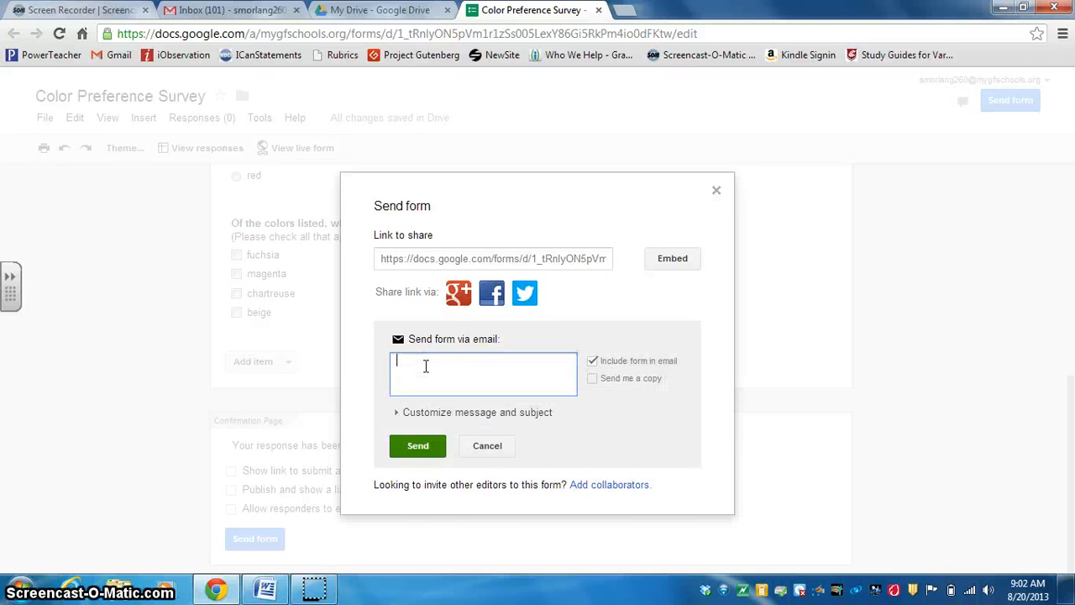
text(smo)
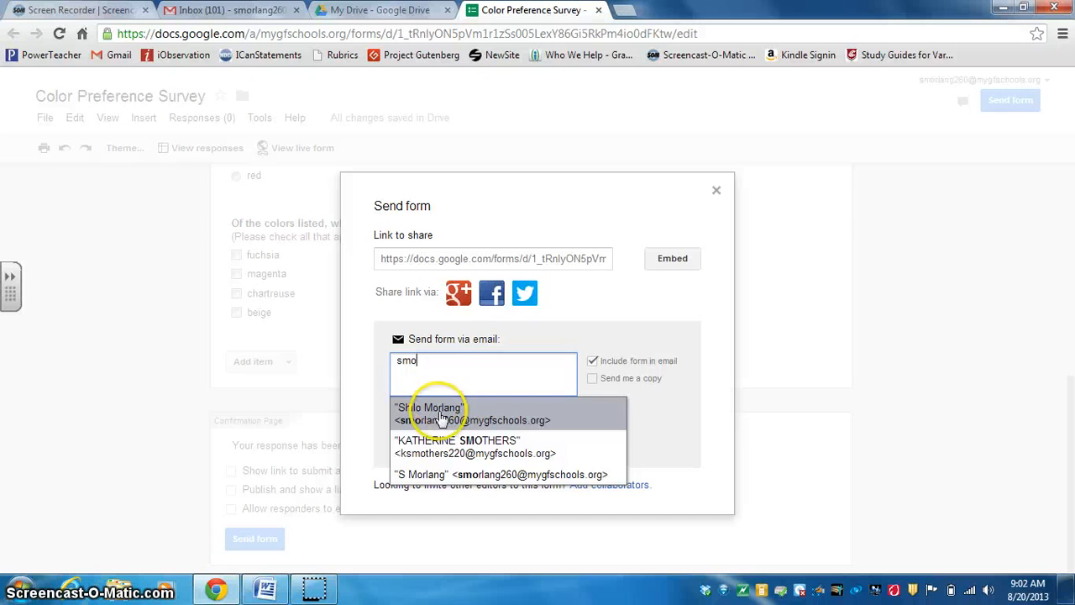
click(441, 417)
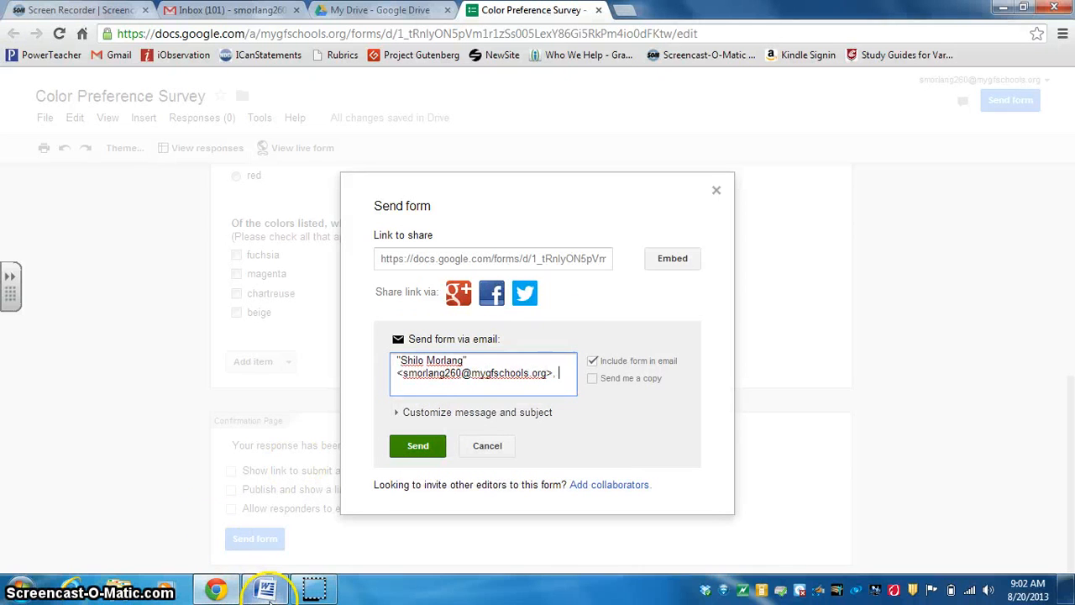
click(716, 190)
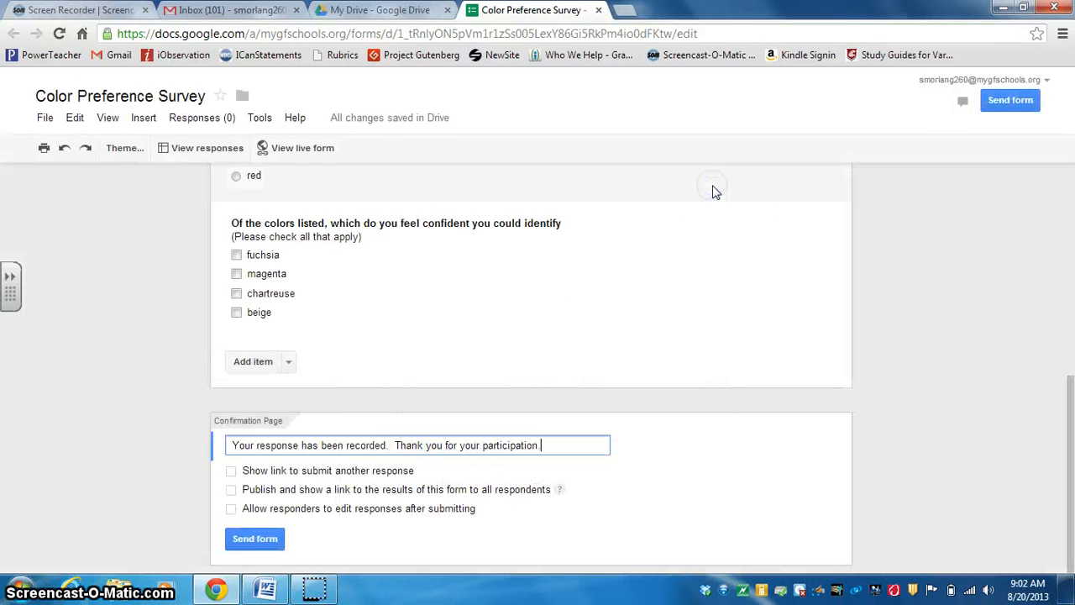
Step: Check the Word outline, and keep the Default theme for the form
click(271, 590)
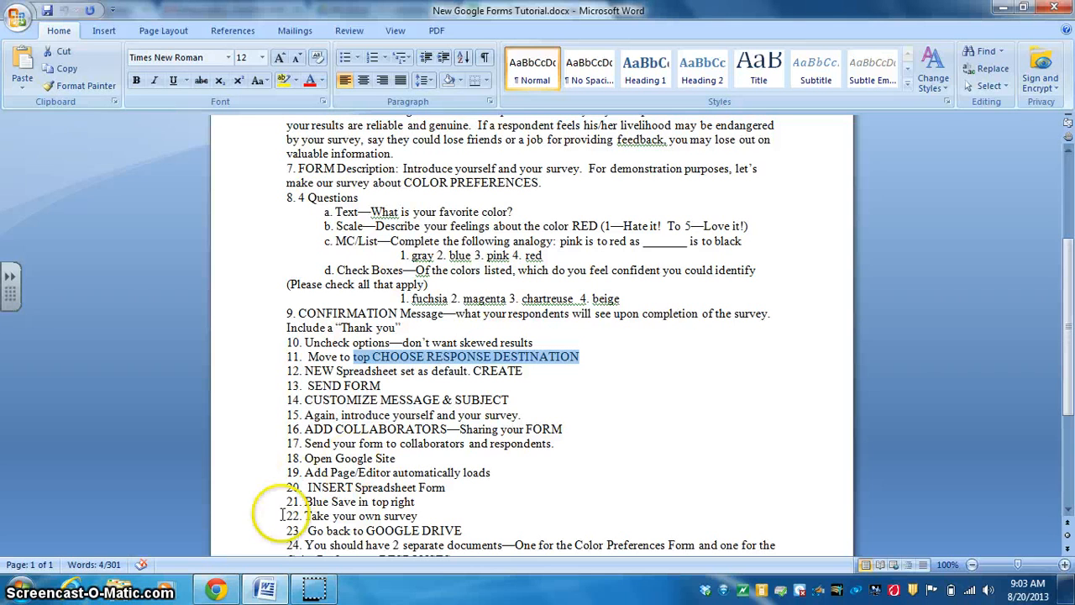
click(264, 588)
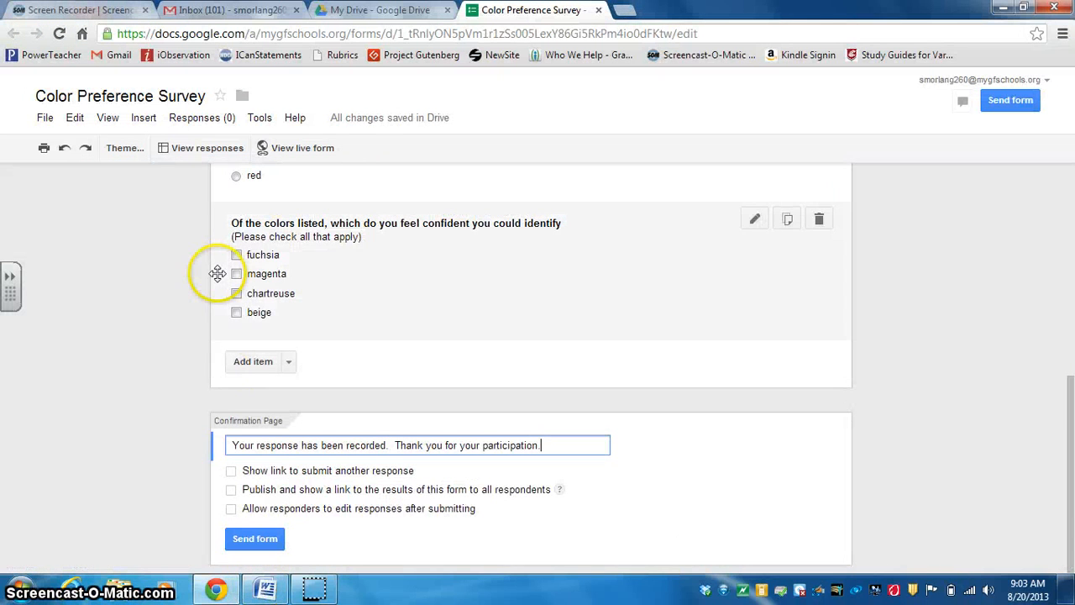
click(127, 150)
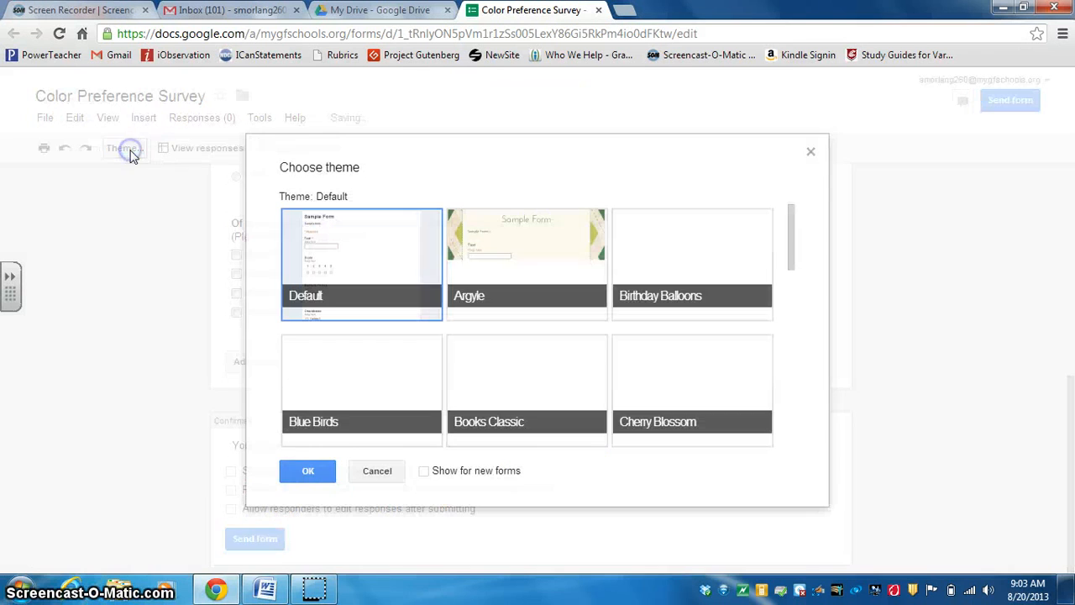
click(397, 257)
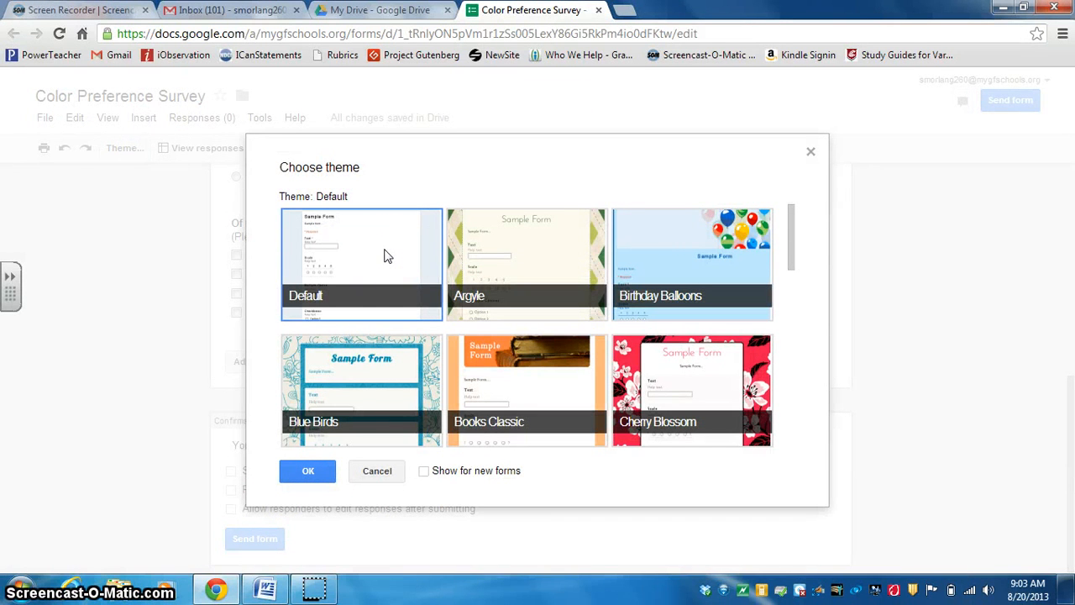
click(307, 470)
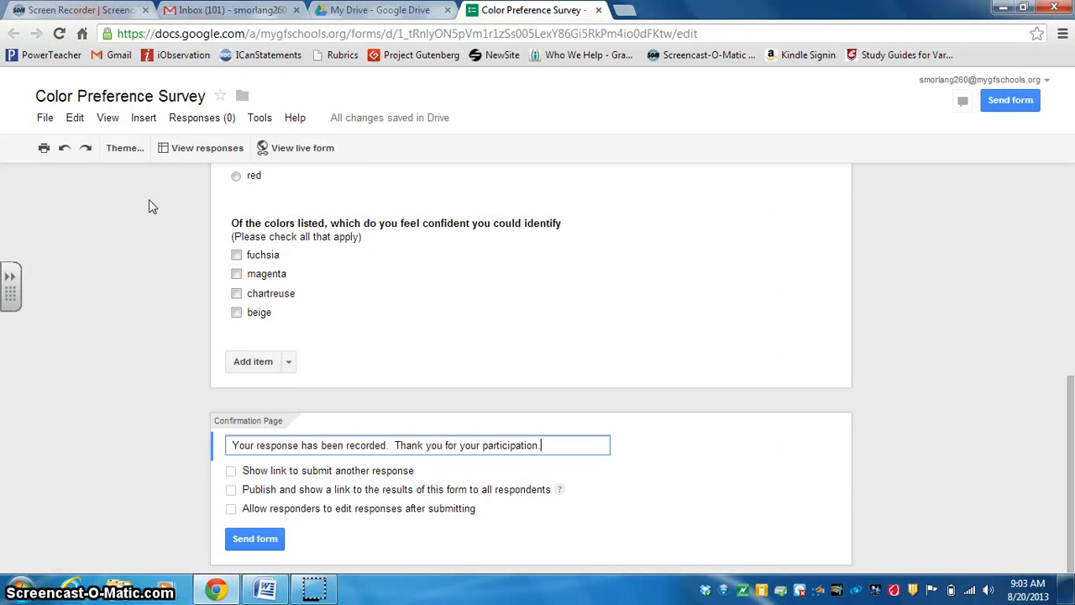
Step: Read the remaining instructions at the end of the Word outline and open the form's sending options
click(266, 588)
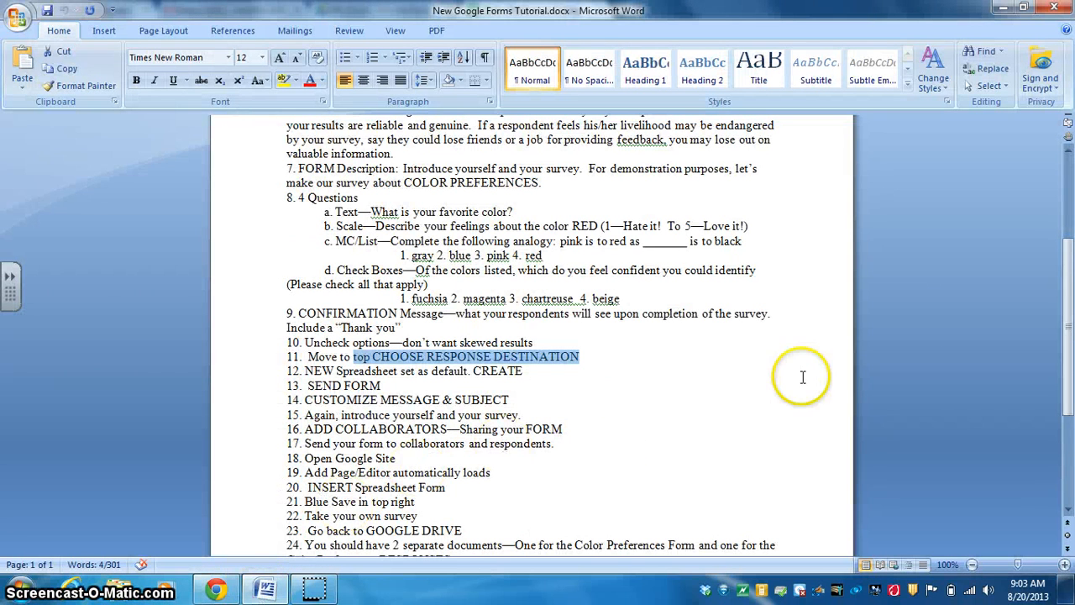
scroll(1062, 324, down, 2)
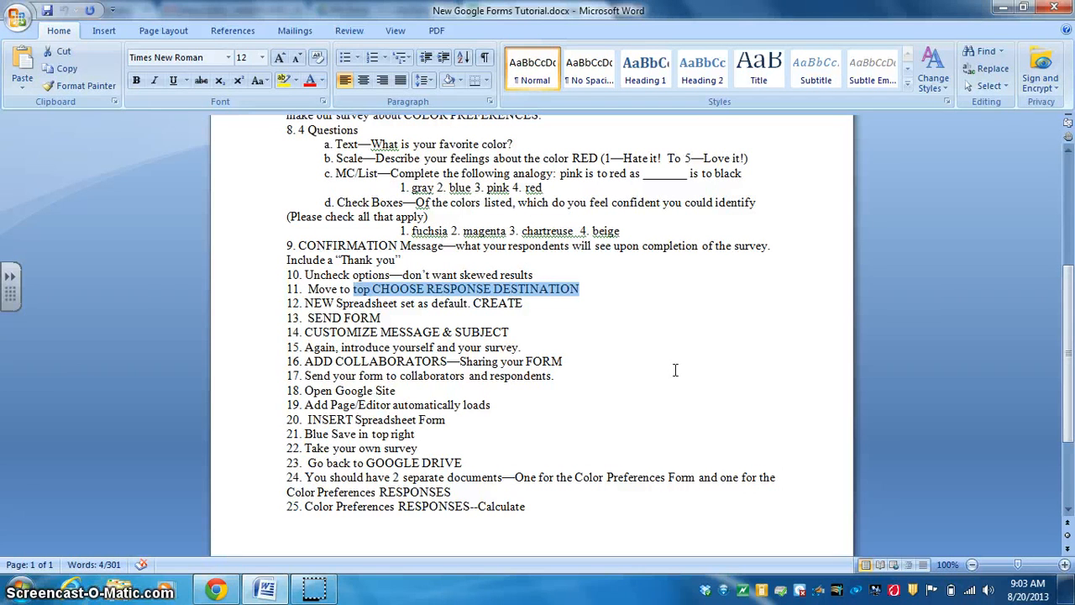
mouse_move(222, 589)
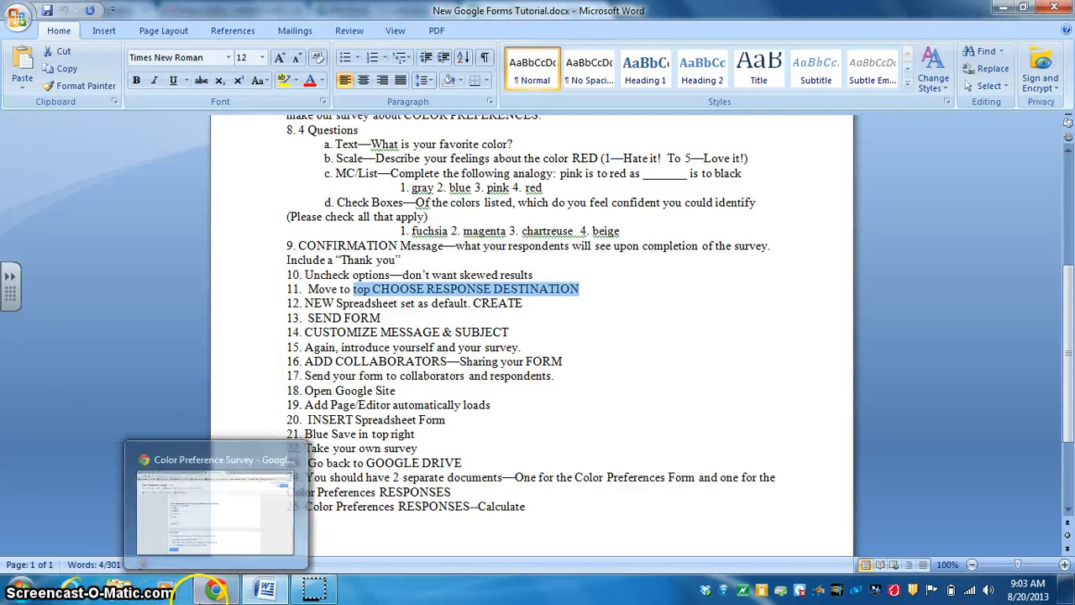
click(217, 590)
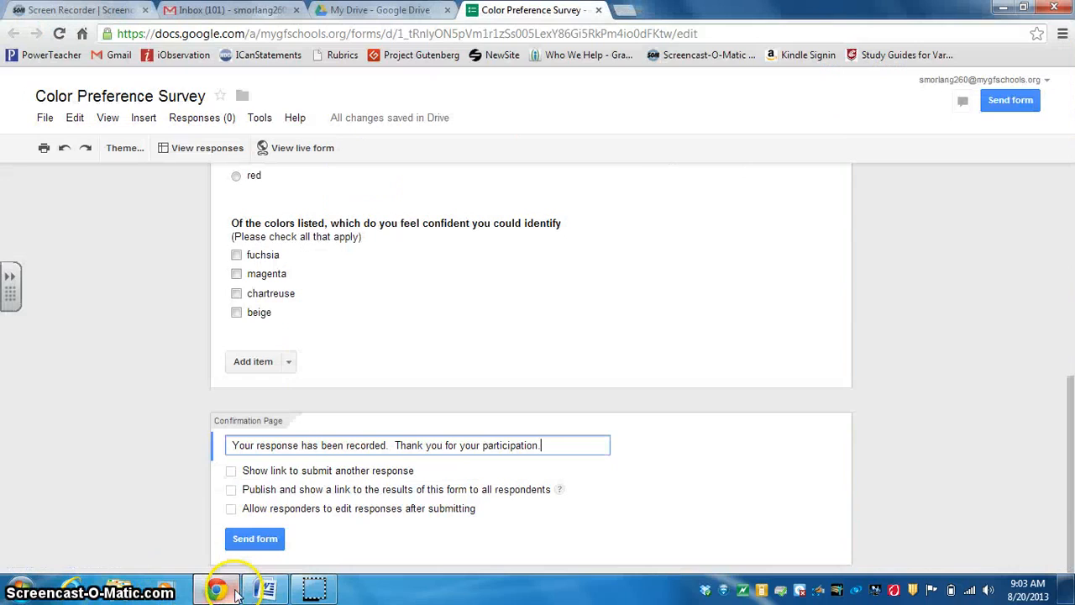
mouse_move(465, 338)
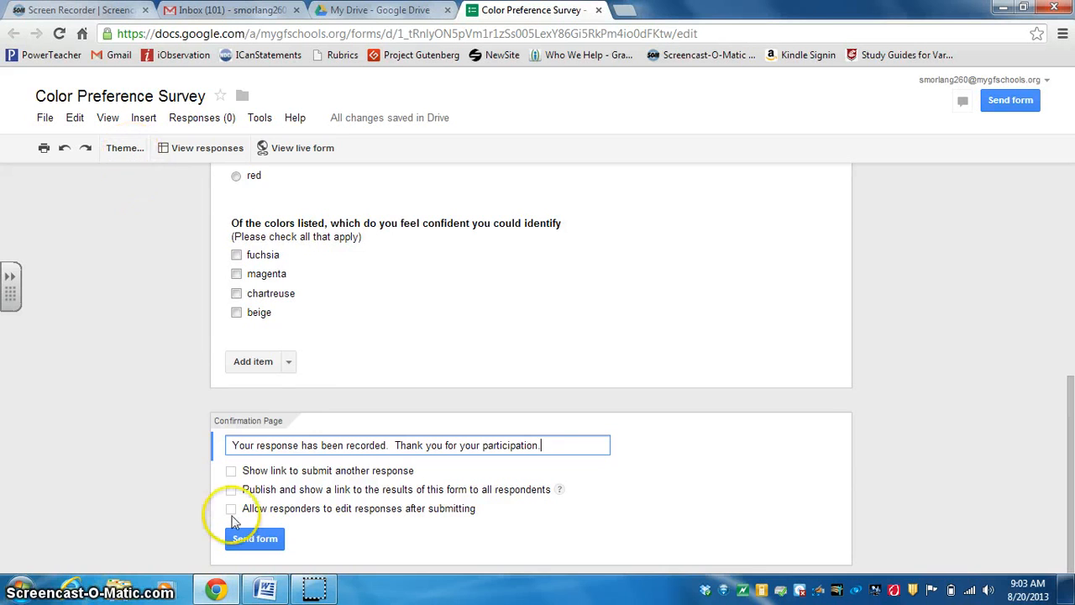
click(250, 542)
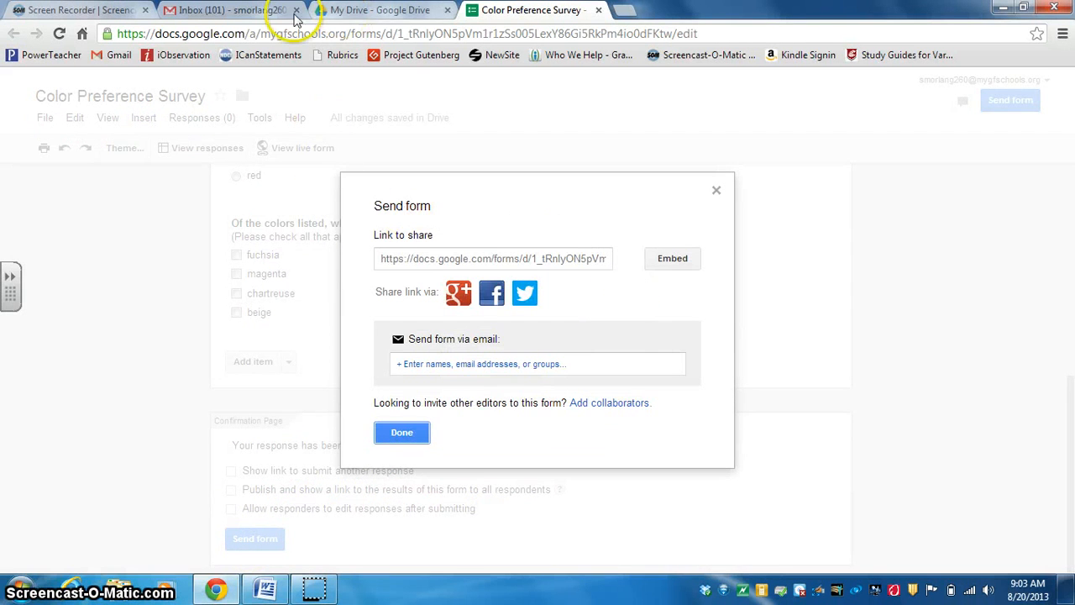
Step: Go from Google Drive to Google Sites and open the teacher's own class site shared with everyone in mygfschools.org
click(357, 10)
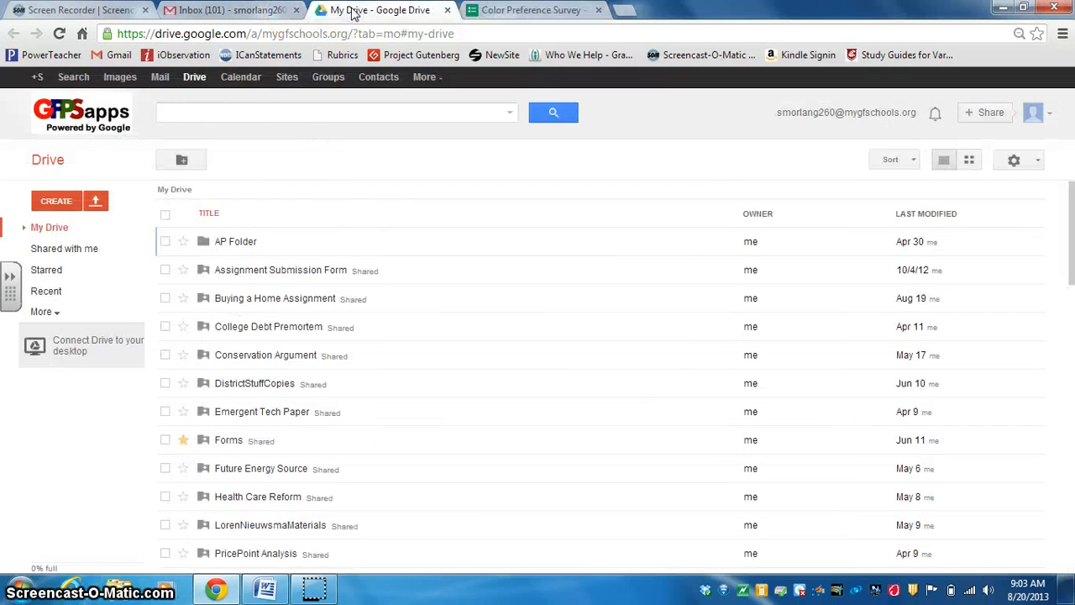
click(290, 79)
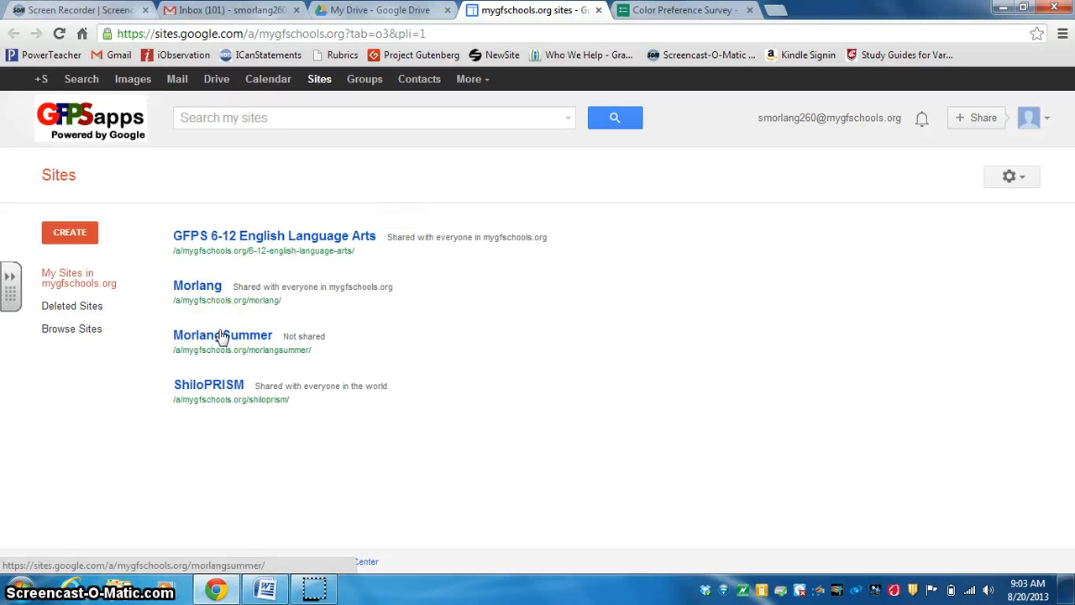
click(202, 385)
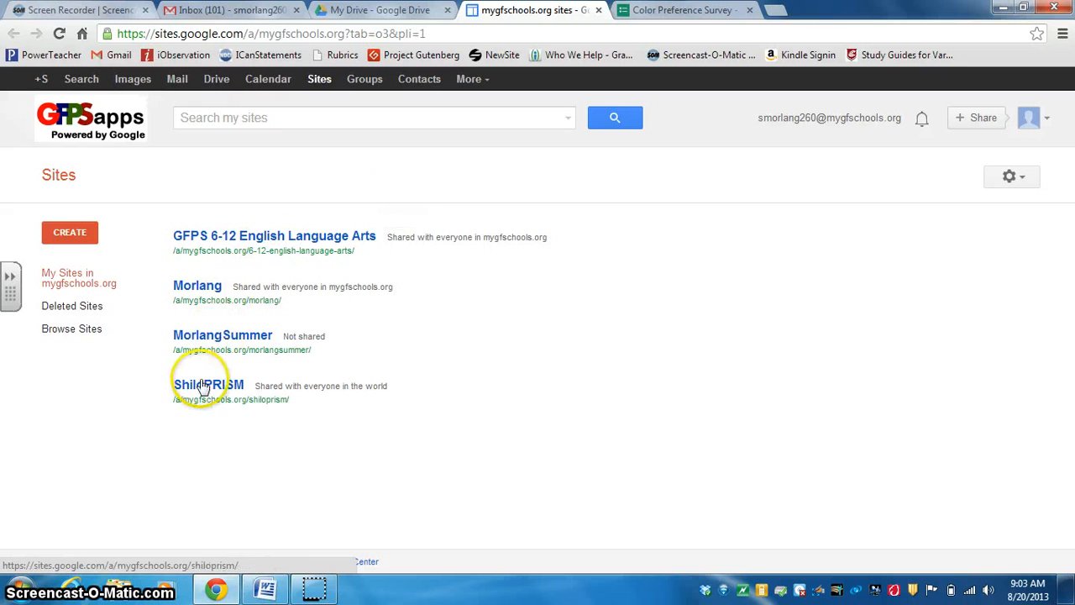
click(201, 290)
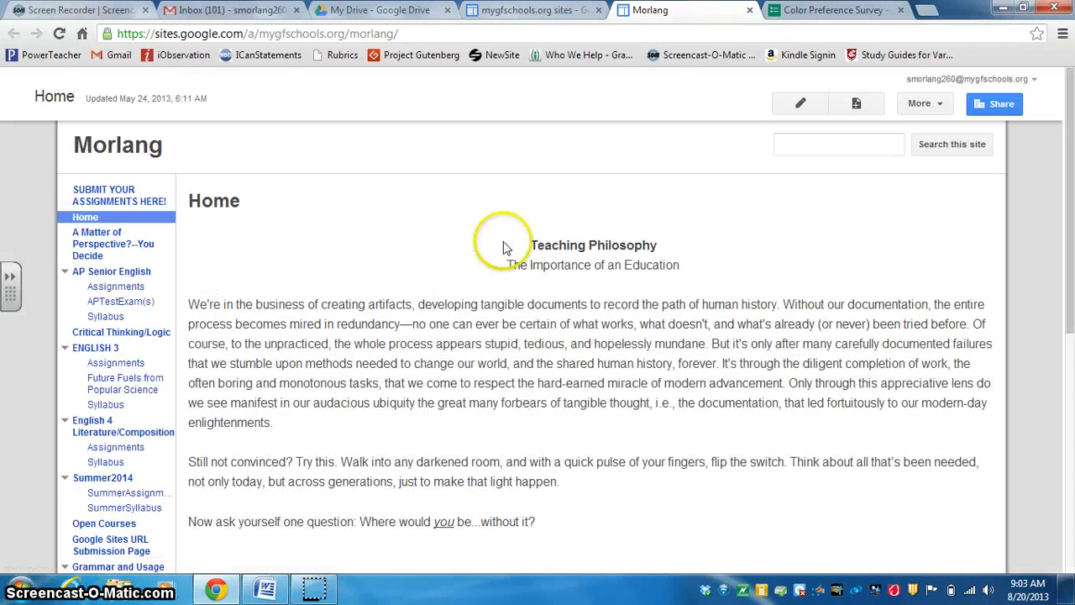
Step: Create a new web page named "Survey Page" at the top level of the site
click(857, 105)
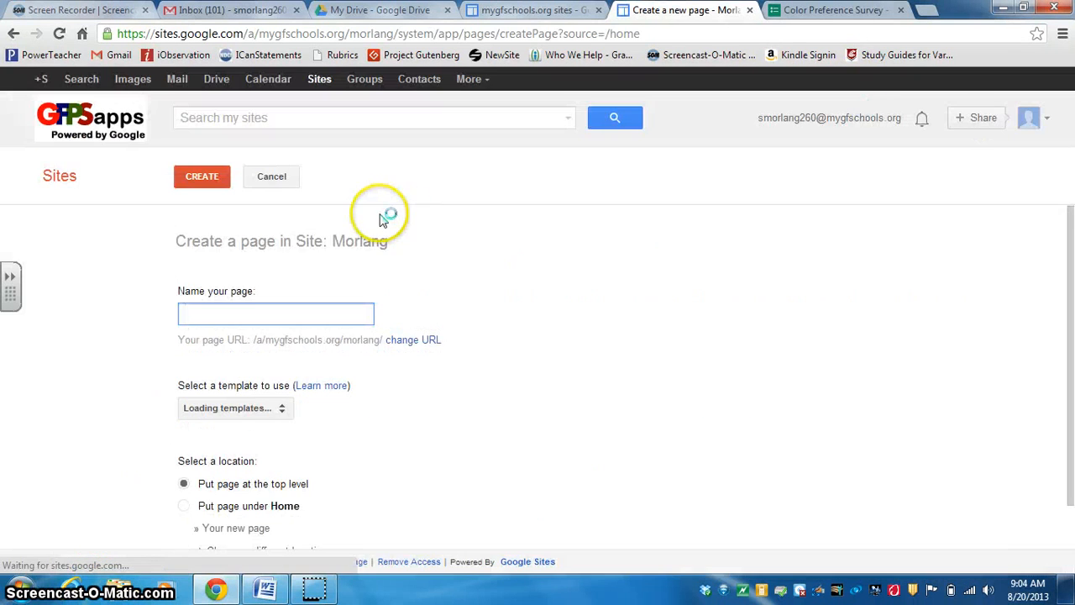
text(Survey Page)
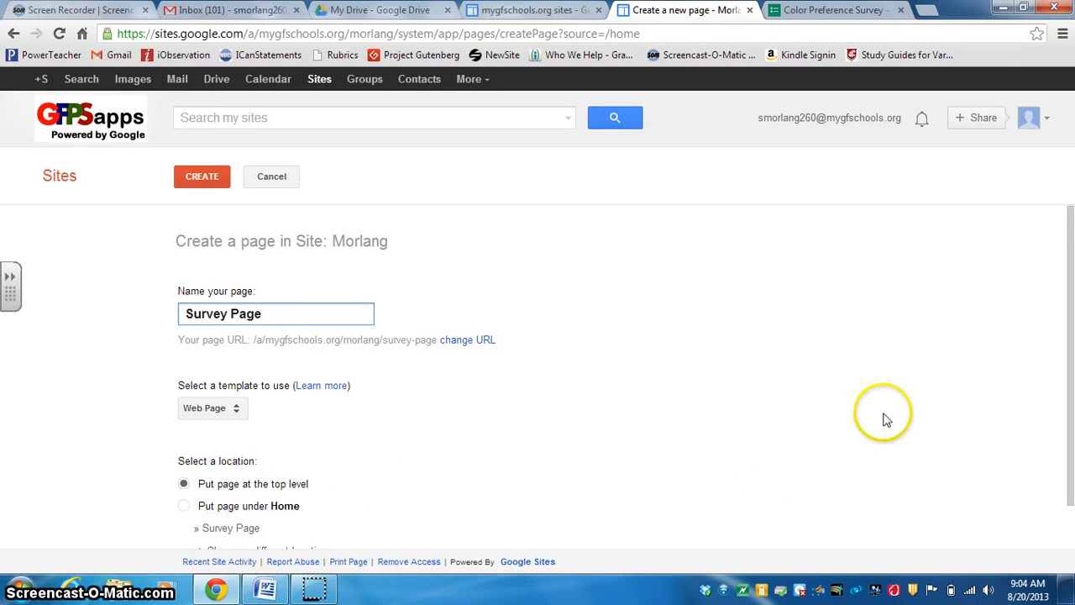
drag(1071, 362, 1071, 414)
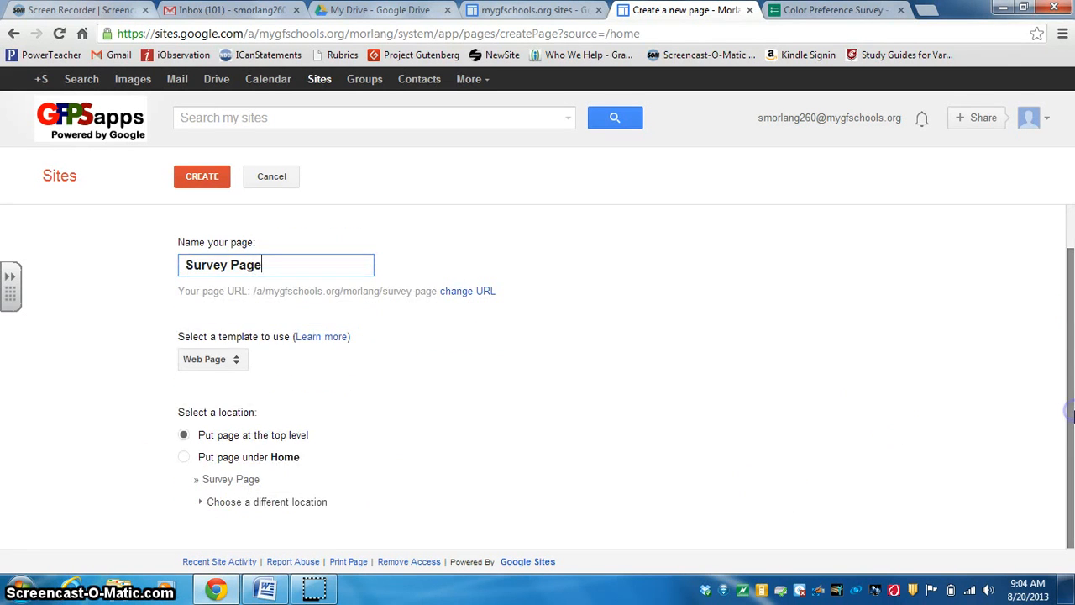
click(200, 178)
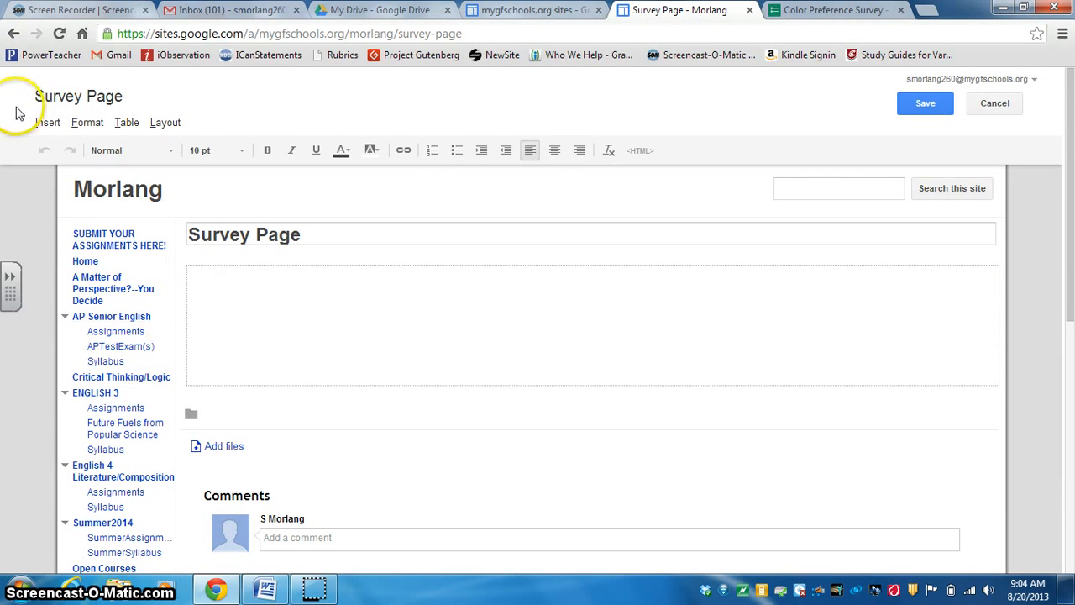
Step: Choose the "Color Preference Survey" form from Google Drive for insertion into the Survey Page
click(45, 124)
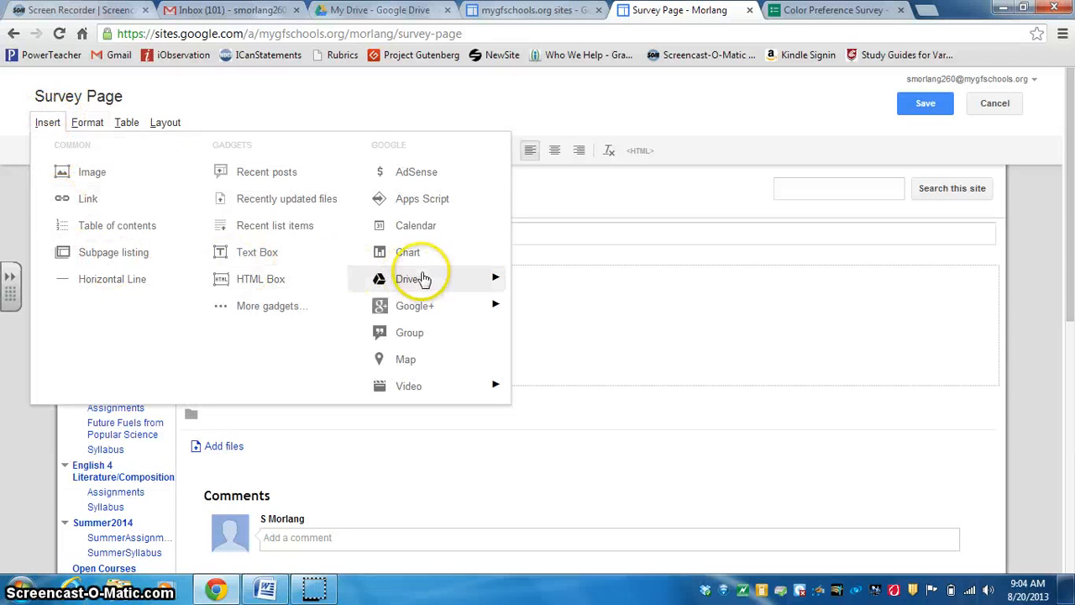
mouse_move(496, 282)
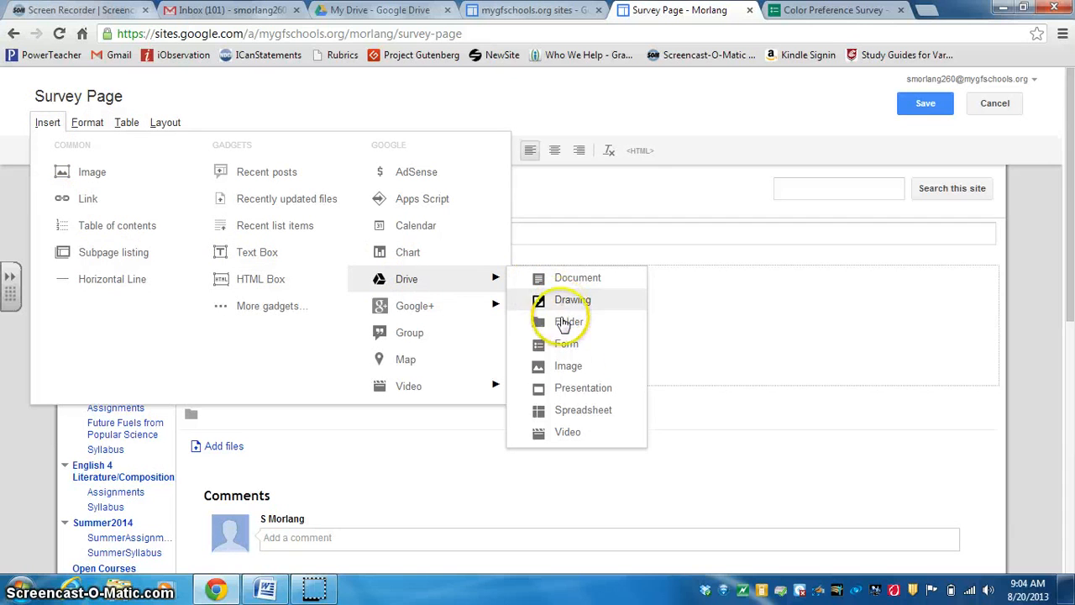
click(570, 346)
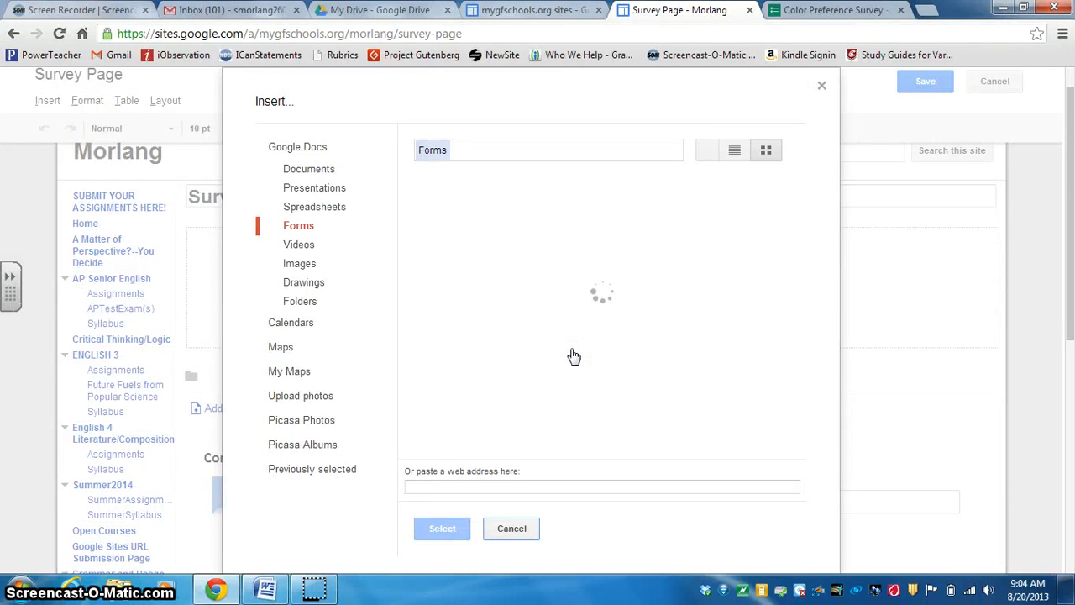
click(491, 281)
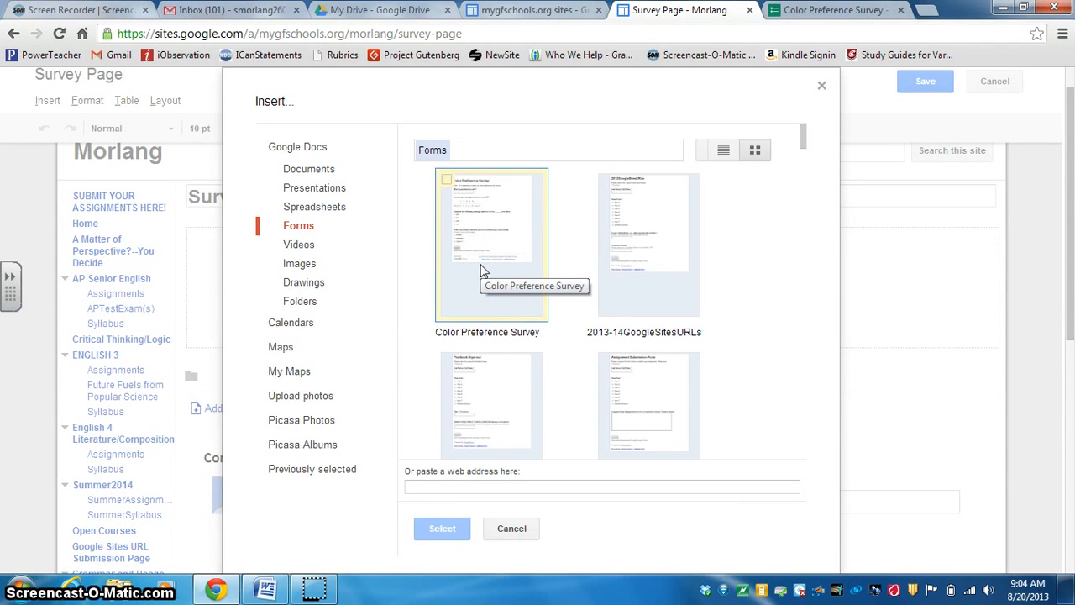
click(480, 267)
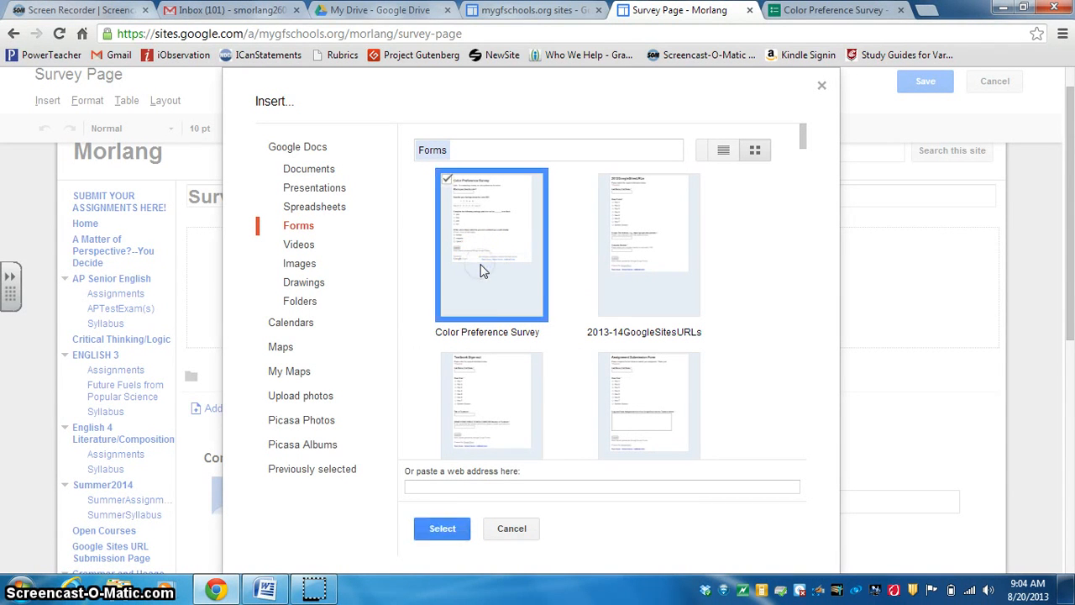
click(438, 526)
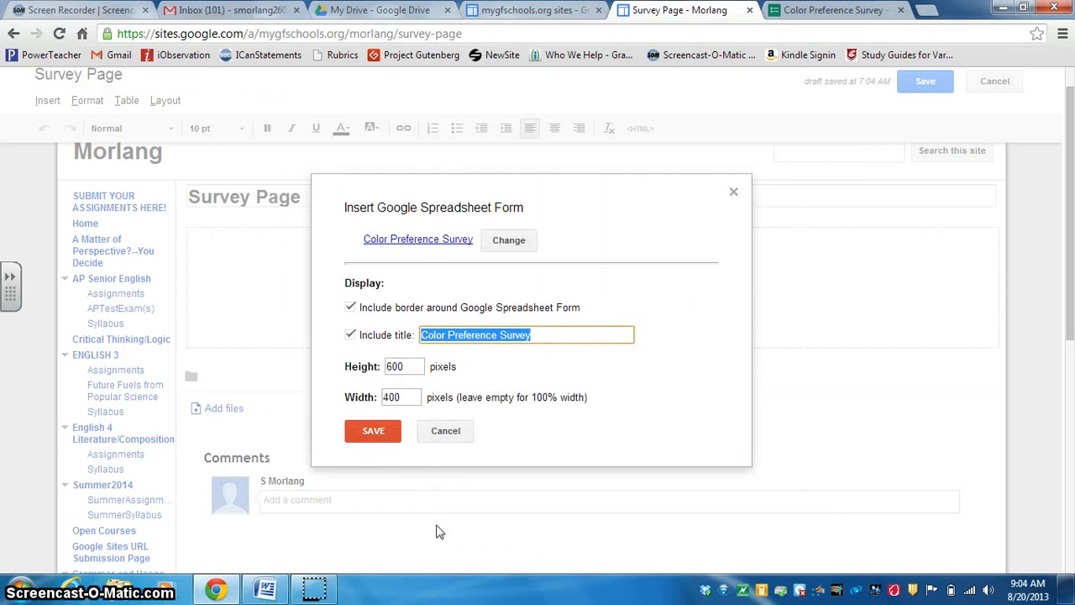
Step: Set the embedded form's width to 600 pixels and insert it on the page
double_click(386, 397)
text(600)
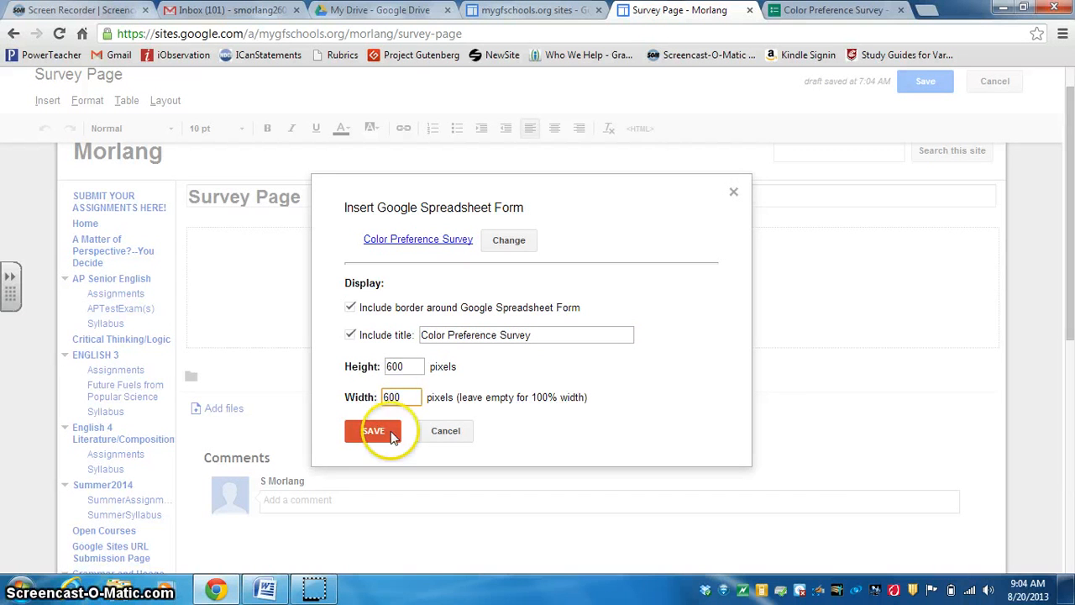
click(374, 431)
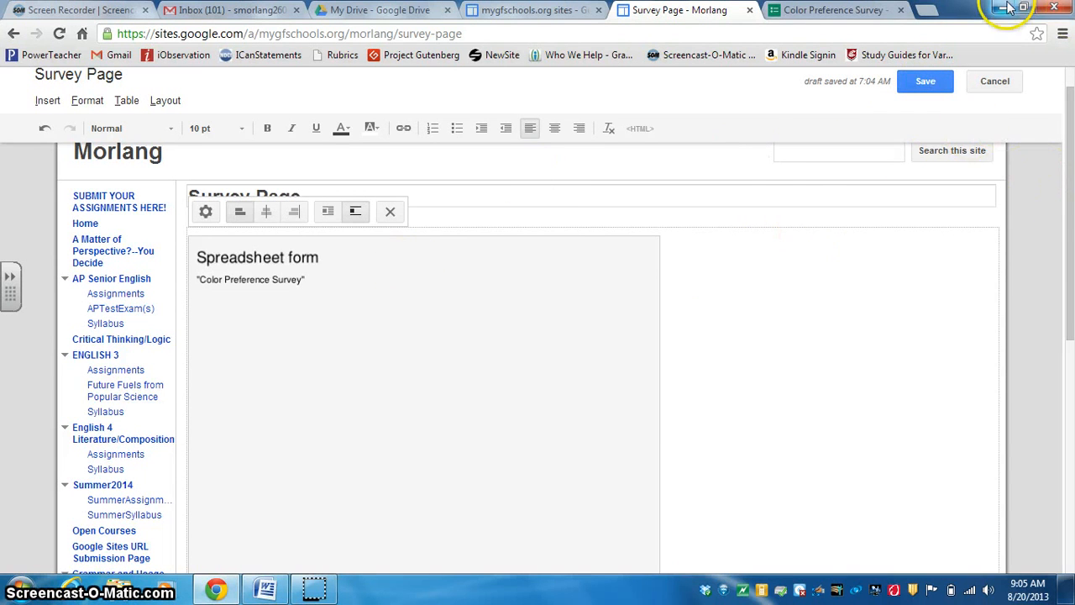
Step: Try centering the embedded form, return it to left alignment, and save the page
click(266, 211)
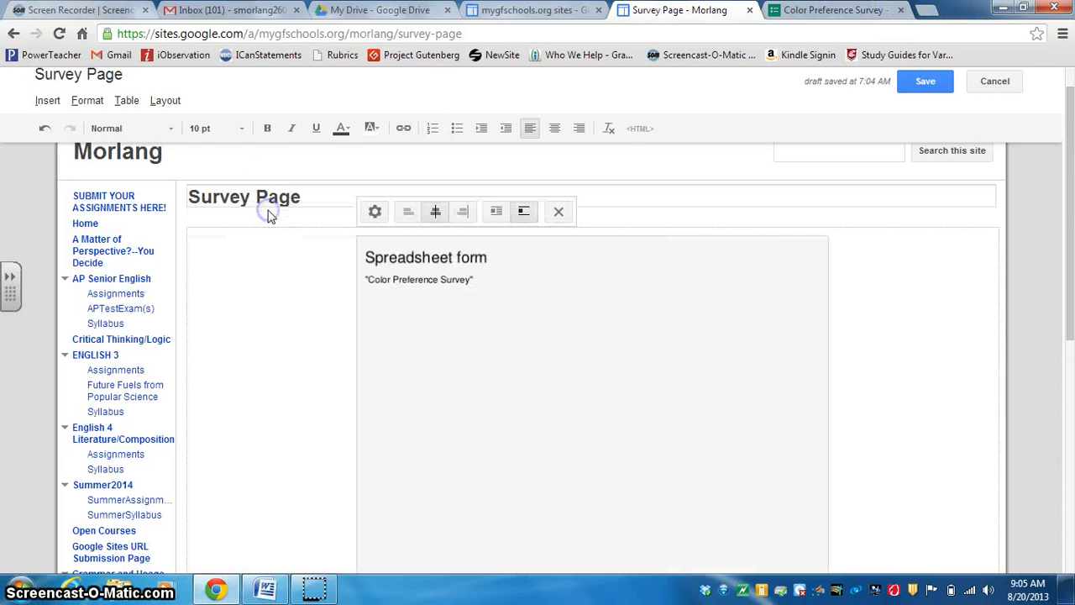
click(409, 211)
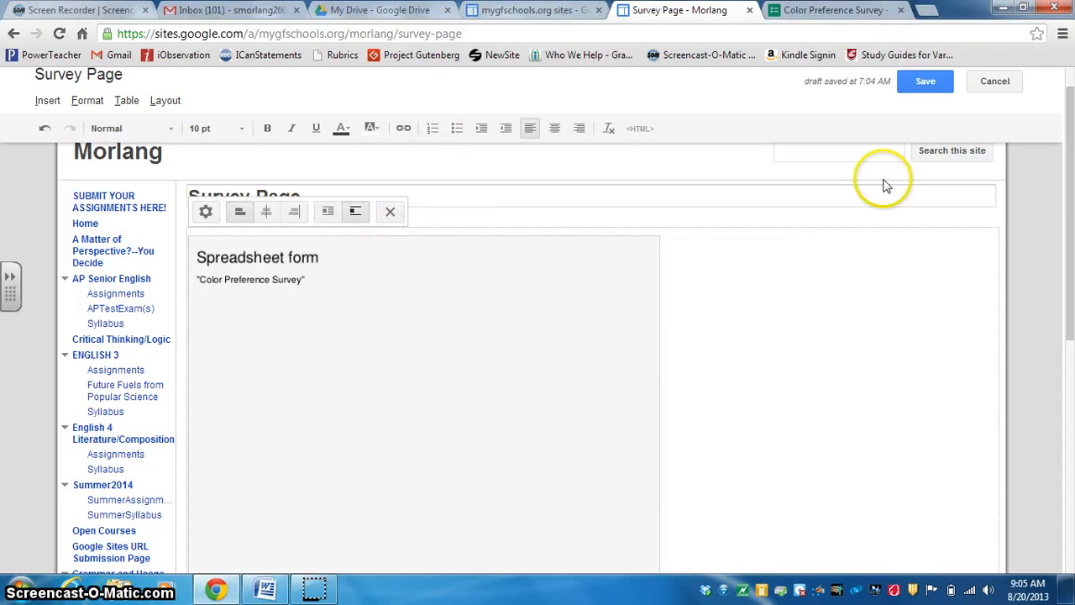
click(940, 81)
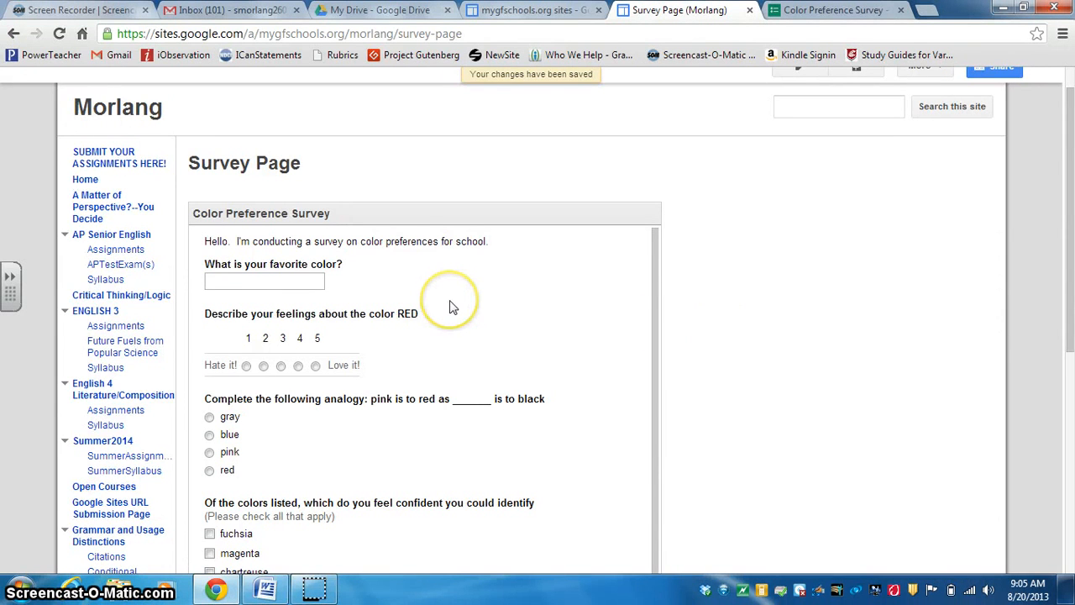
Step: Complete the embedded survey with favorite color red, rating 5, analogy answer gray, and magenta and chartreuse checked, and submit the response
drag(1067, 248, 1070, 323)
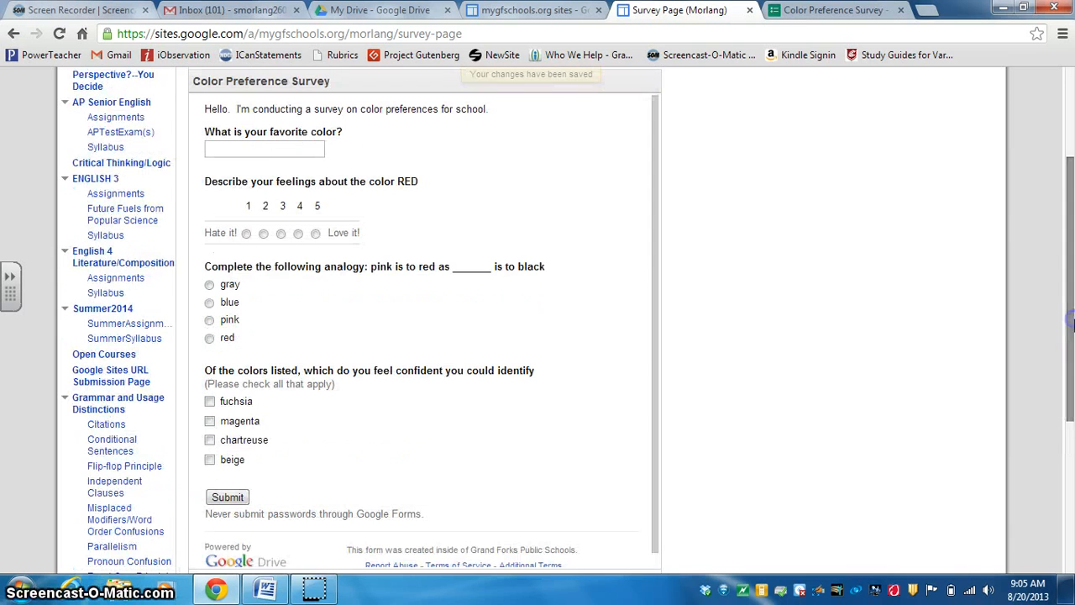
click(246, 151)
click(245, 149)
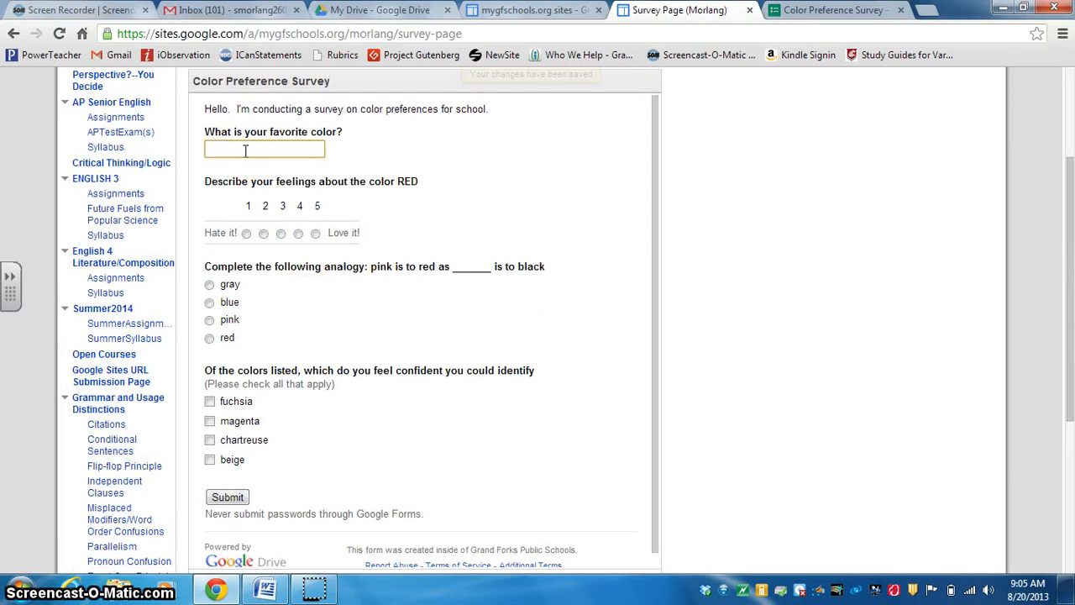
text(red)
click(315, 233)
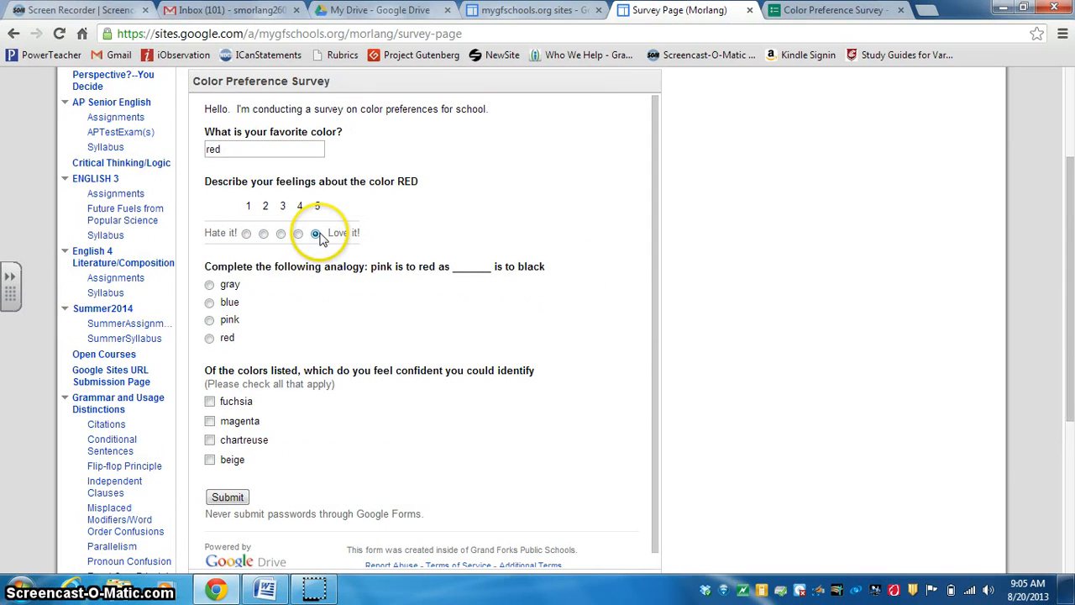
click(210, 285)
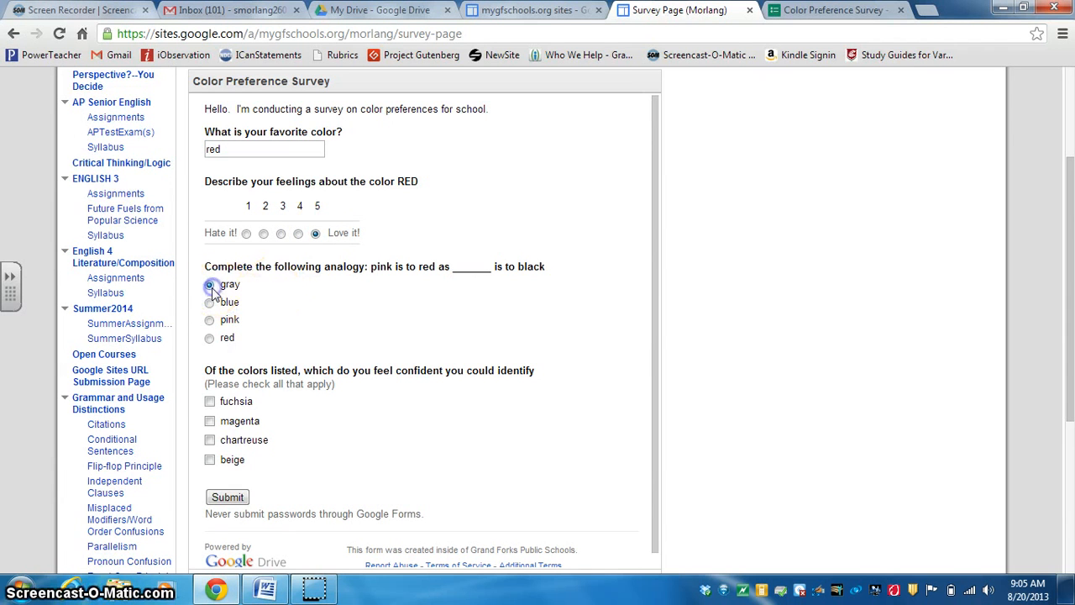
click(210, 422)
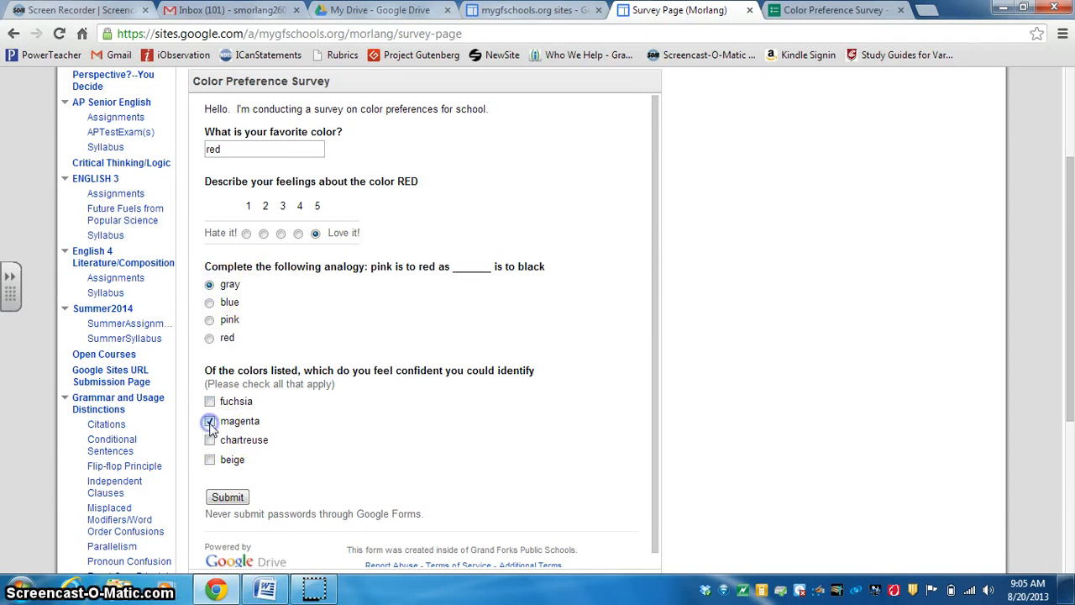
click(224, 496)
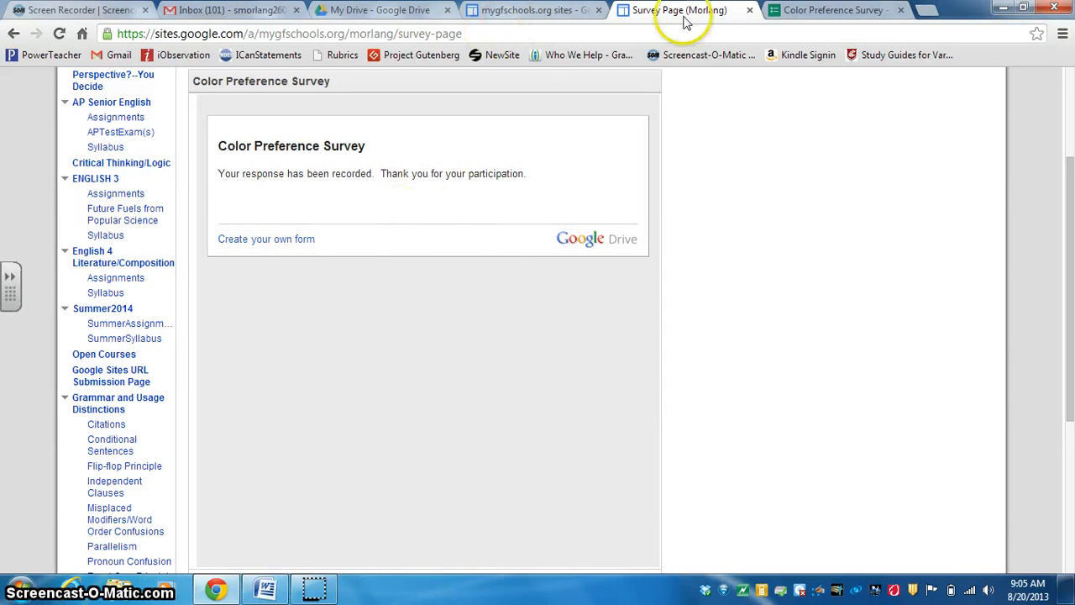
Step: Close the Survey Page and open the responses spreadsheet from the Color Preference Survey form, dismissing its Send form dialog
click(749, 10)
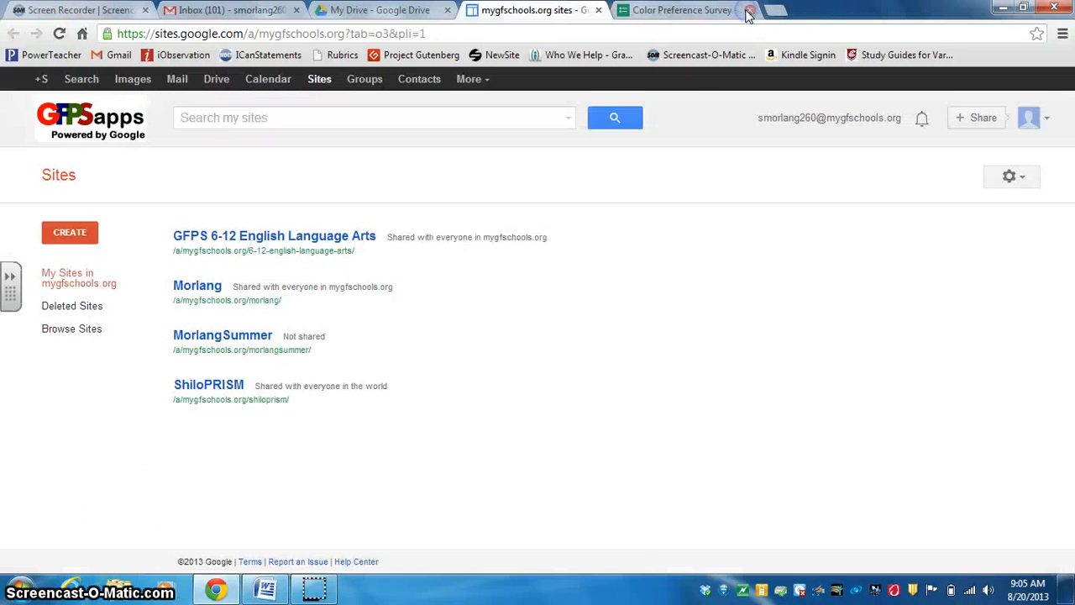
click(685, 10)
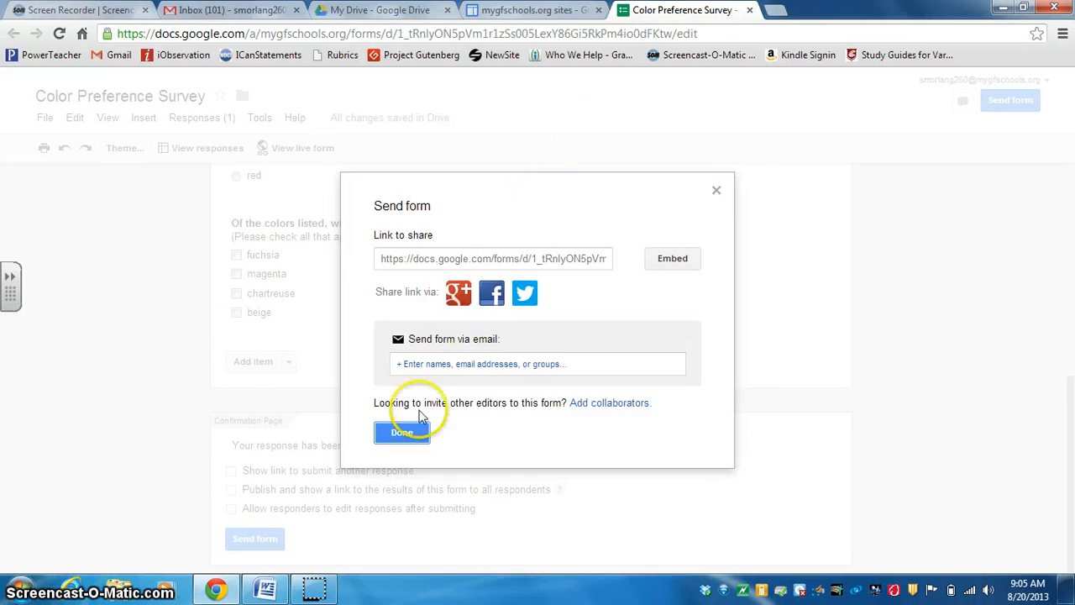
click(716, 194)
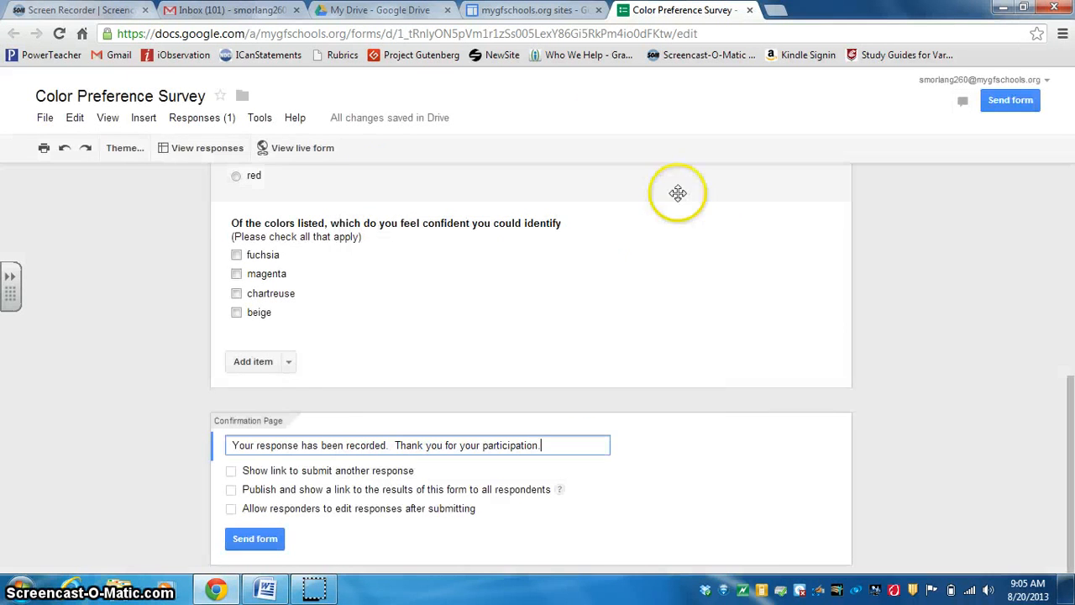
click(211, 149)
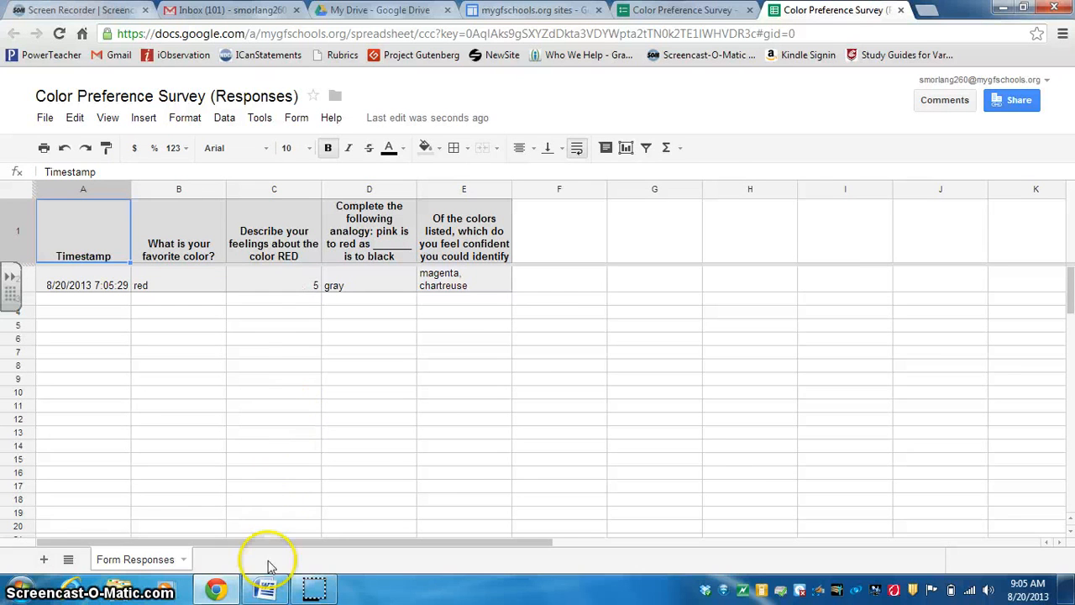
Step: Switch to the Word outline, review the tutorial steps from the end back to the beginning, and minimize the document
click(267, 588)
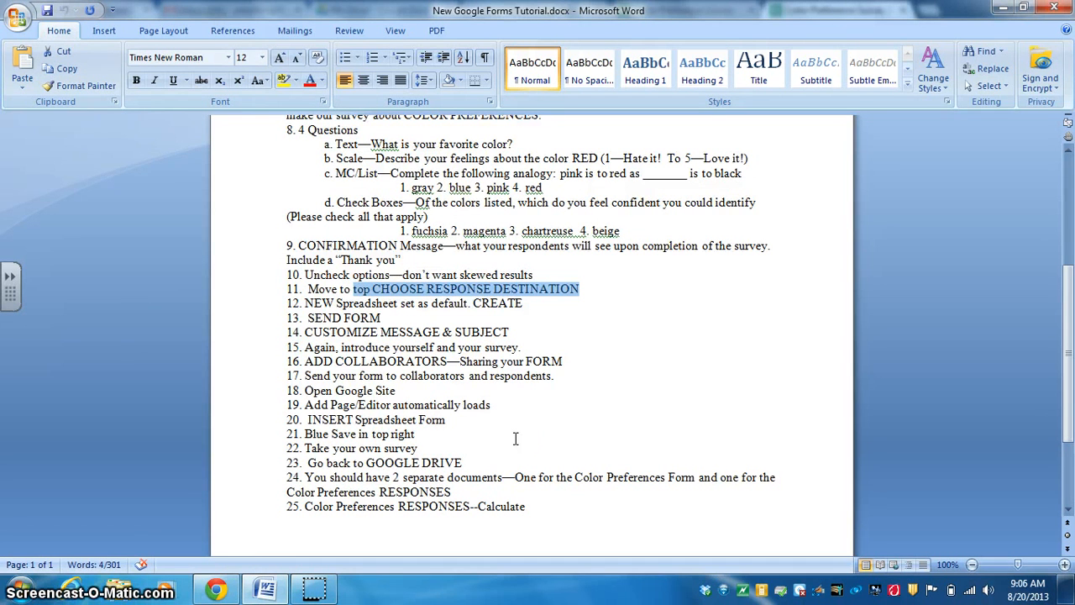
click(515, 429)
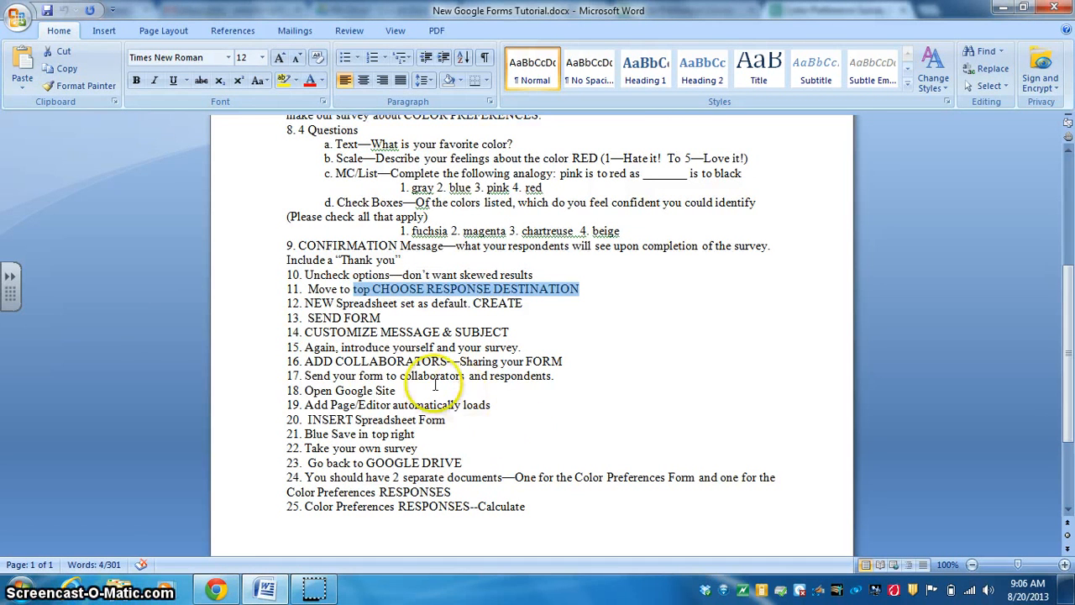
drag(1068, 363, 1070, 244)
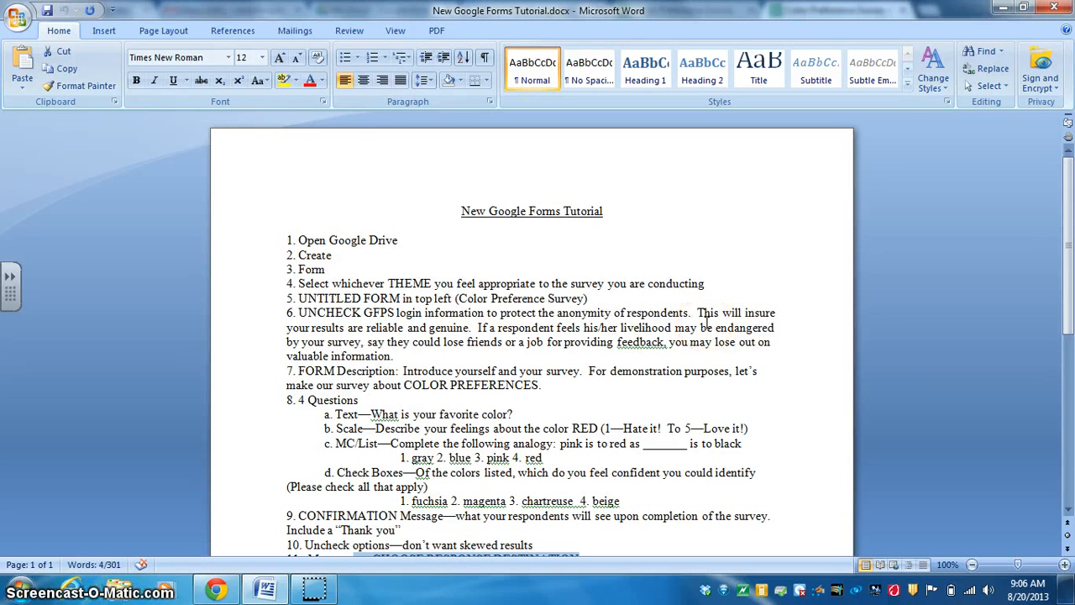
click(1002, 7)
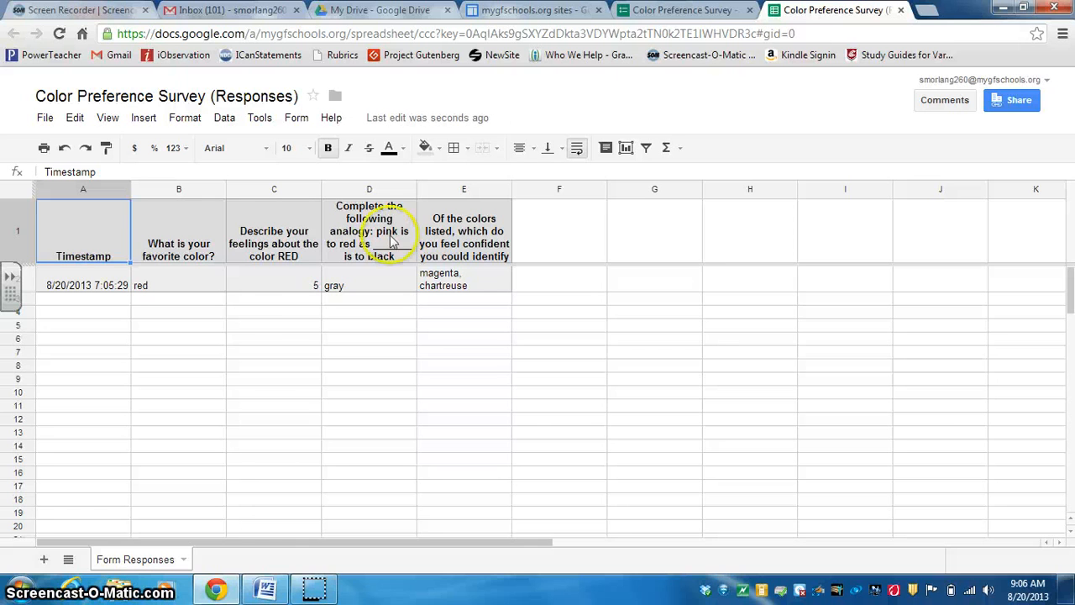
click(215, 589)
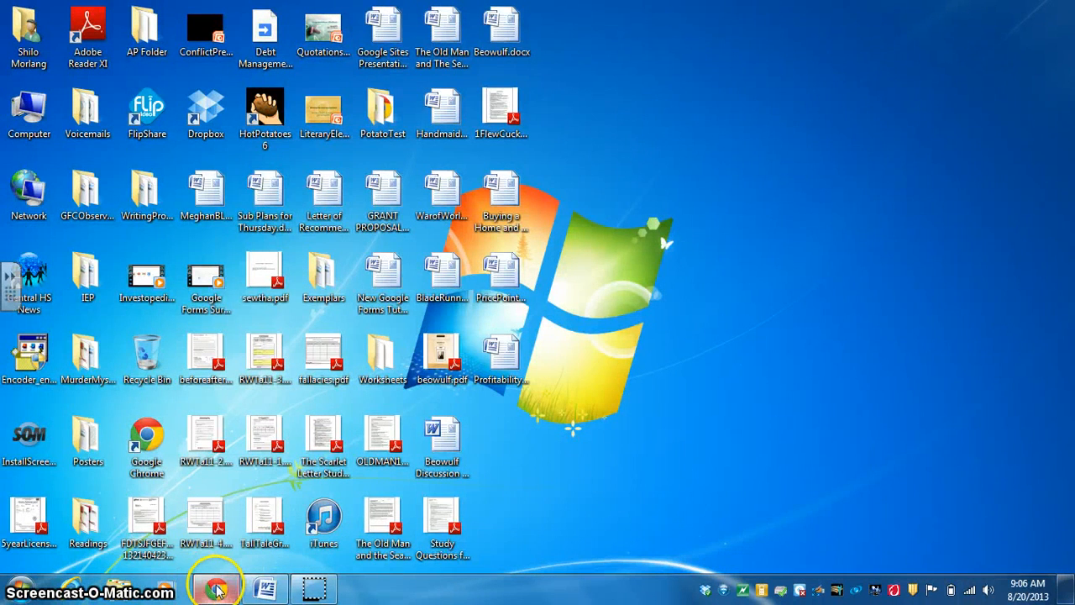
click(215, 590)
click(123, 10)
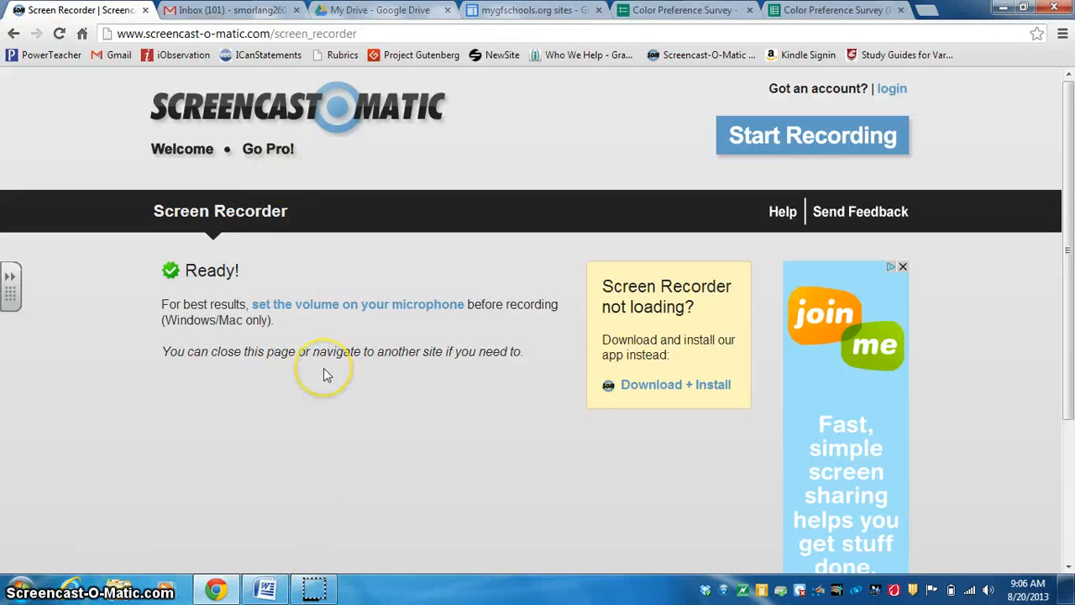
mouse_move(319, 592)
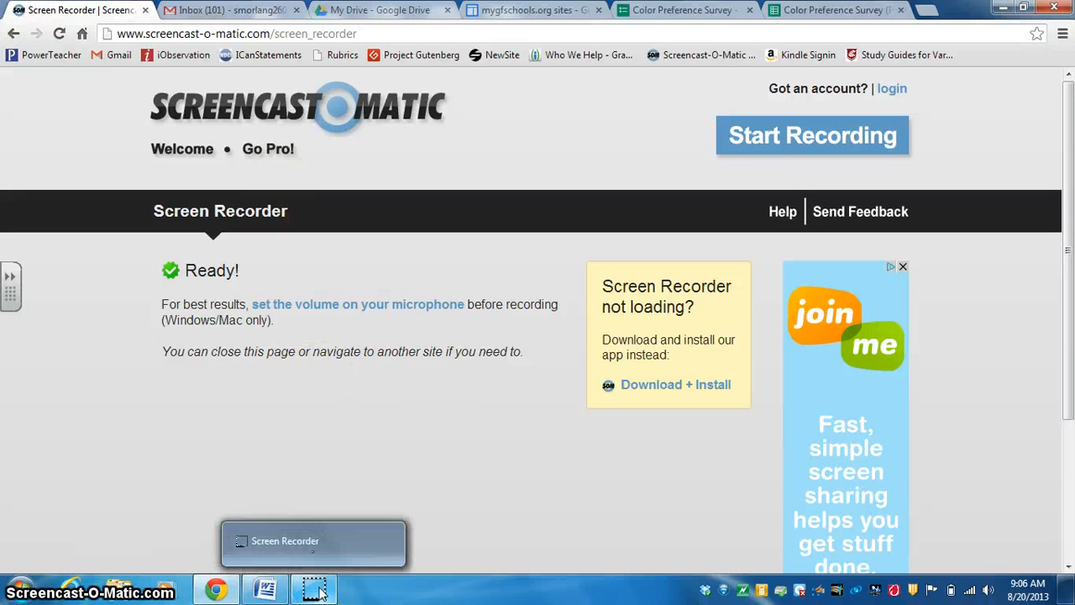